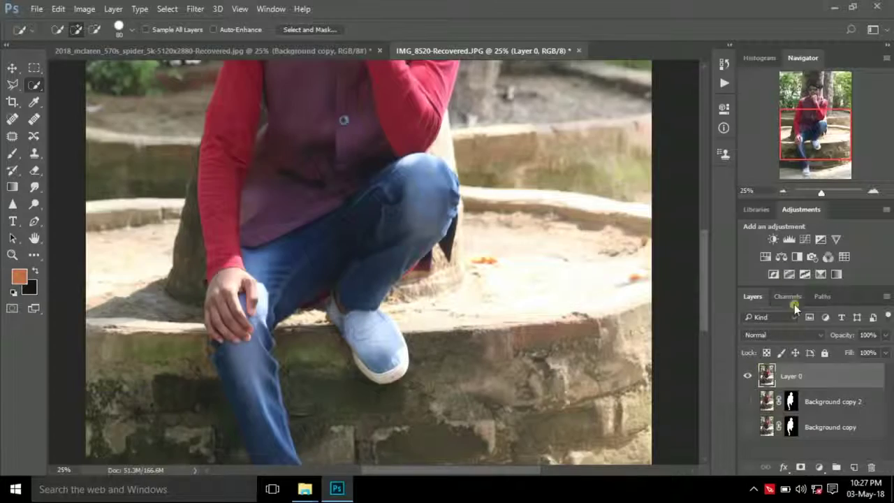
# - Add a Brightness/Contrast adjustment layer with Brightness 89 and Contrast 88
pyautogui.click(772, 239)
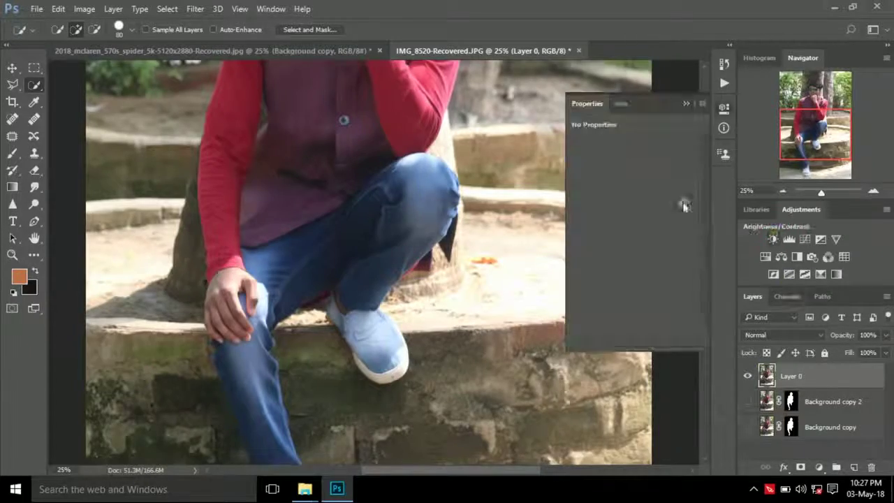
pyautogui.moveTo(633, 177); pyautogui.dragTo(678, 206)
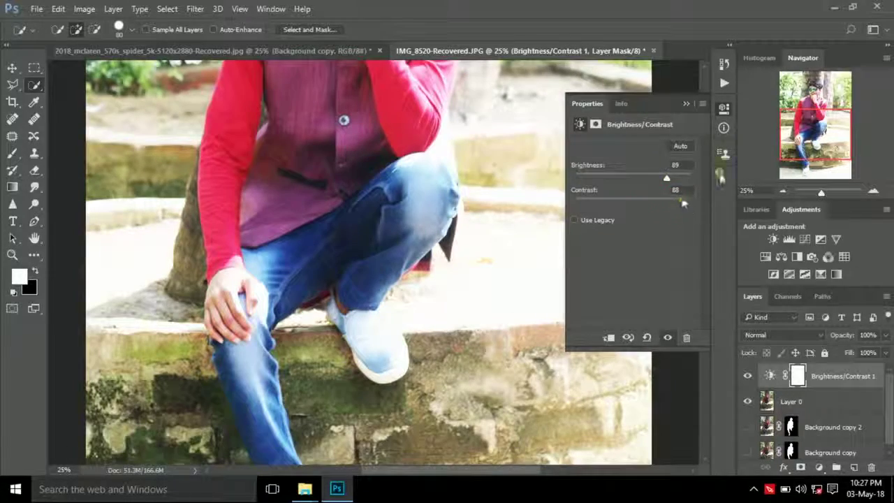
pyautogui.click(686, 103)
pyautogui.scroll(2, 398, 123)
pyautogui.scroll(2, 398, 124)
# - Nudge the black input level slightly with Levels on the adjustment mask
pyautogui.click(57, 8)
pyautogui.press('Escape')
pyautogui.press('Escape')
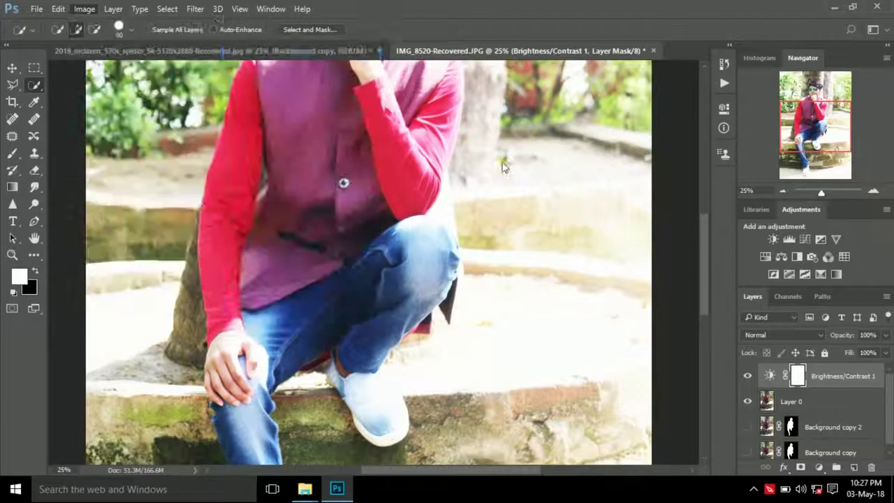
pyautogui.hotkey('ctrl', 'l')
pyautogui.moveTo(499, 178); pyautogui.dragTo(521, 179)
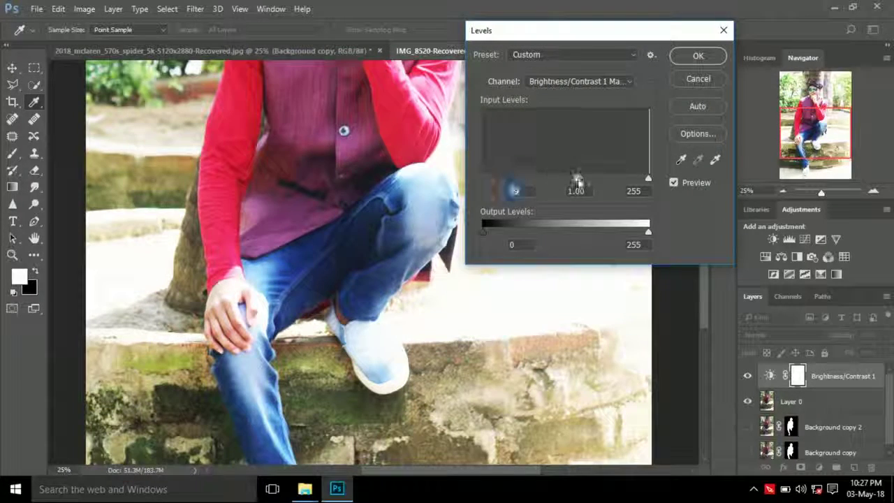
pyautogui.click(697, 58)
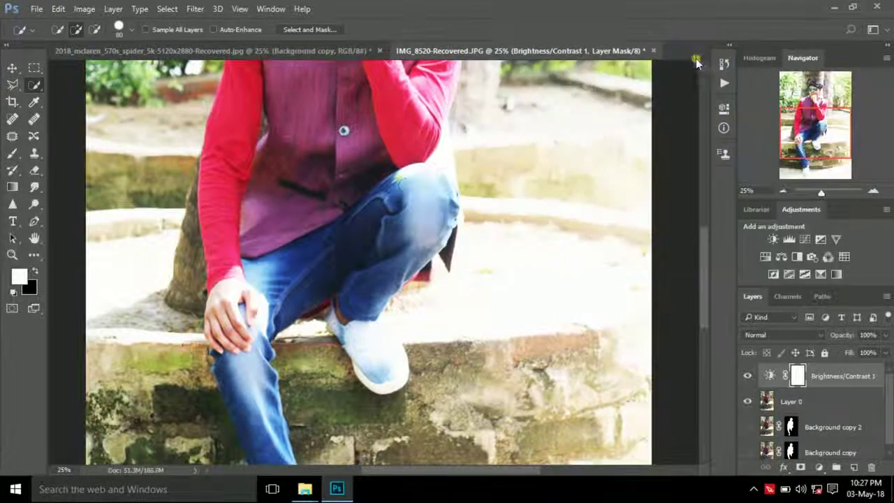
pyautogui.scroll(3, 447, 201)
pyautogui.scroll(1, 519, 273)
pyautogui.click(34, 204)
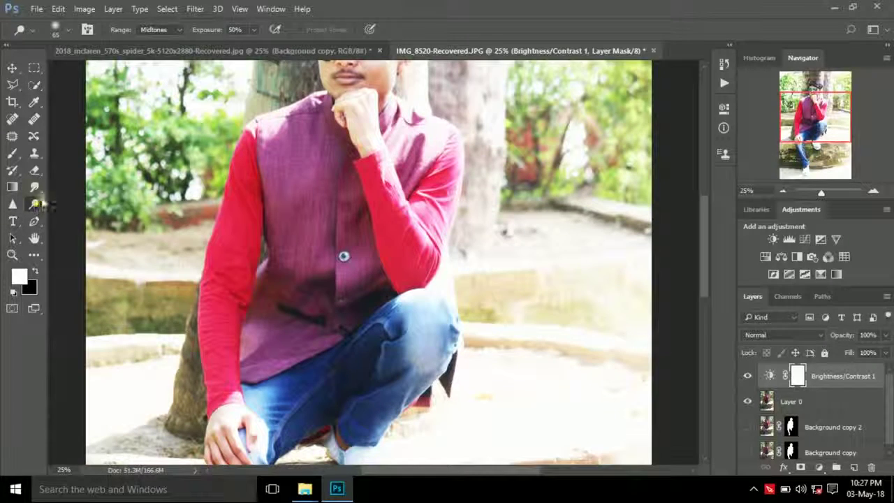
# - Dodge the wall right of the knee, then erase the brightening there with a 600 px brush
pyautogui.moveTo(509, 295); pyautogui.dragTo(503, 307)
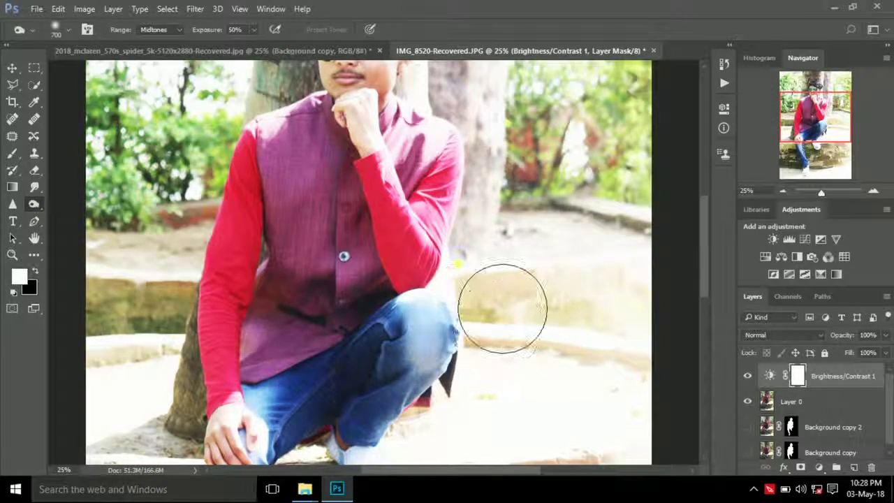
pyautogui.click(33, 169)
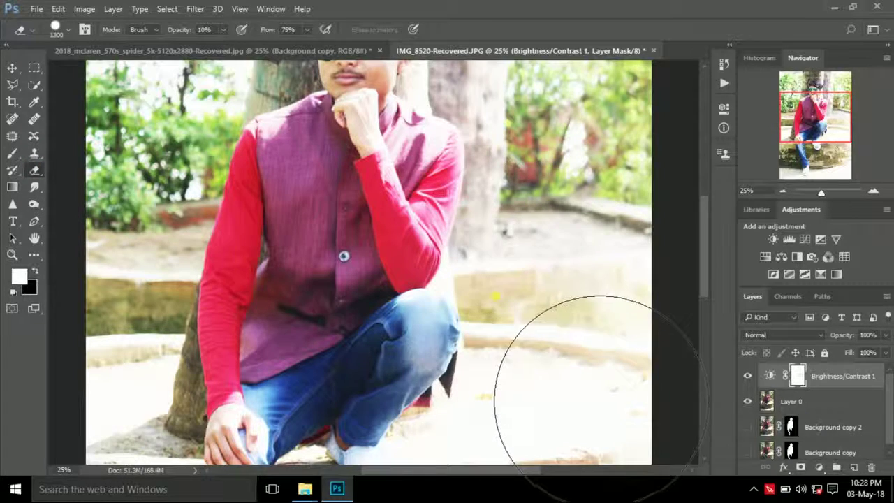
pyautogui.press('[')
pyautogui.press('[')
pyautogui.press('[')
pyautogui.moveTo(512, 323)
pyautogui.mouseDown()
pyautogui.moveTo(500, 342)
pyautogui.moveTo(504, 325)
pyautogui.moveTo(526, 315)
pyautogui.moveTo(489, 321)
pyautogui.mouseUp()
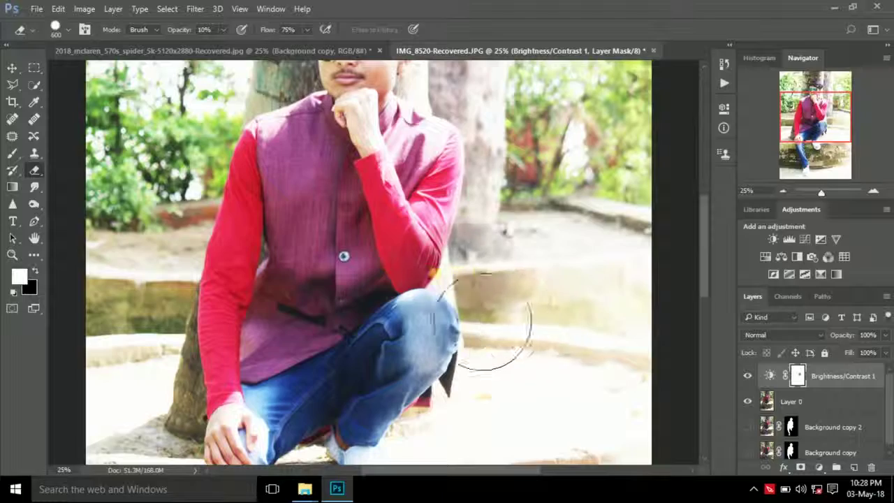
# - Erase the brightening from the mask around the shoe at 10% opacity
pyautogui.scroll(2, 481, 280)
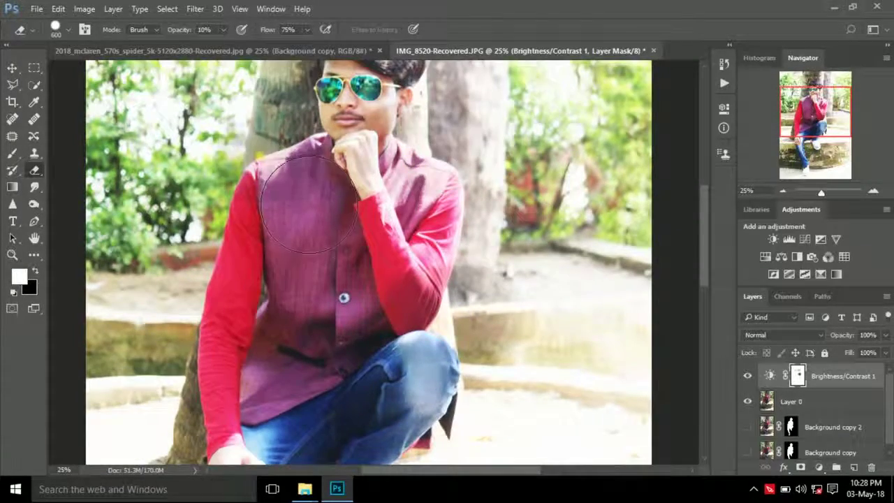
pyautogui.scroll(3, 529, 250)
pyautogui.scroll(-5, 523, 315)
pyautogui.scroll(-4, 523, 315)
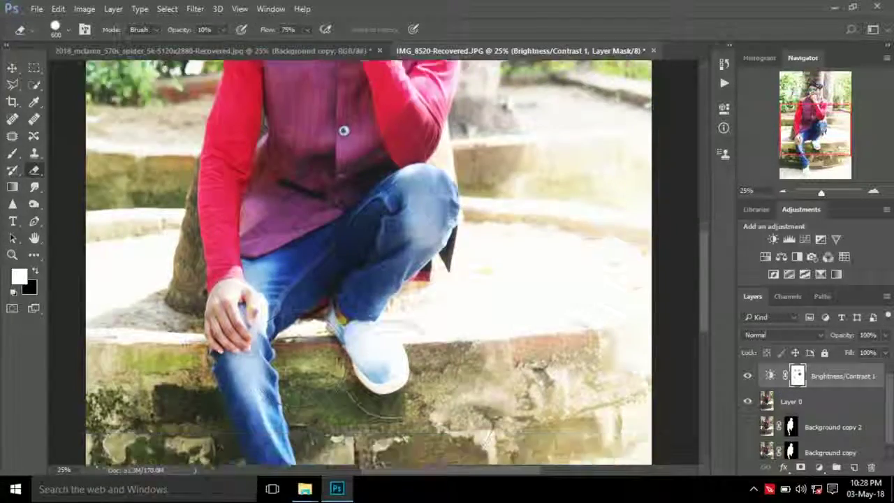
pyautogui.scroll(-1, 428, 339)
pyautogui.moveTo(429, 339)
pyautogui.mouseDown()
pyautogui.moveTo(398, 308)
pyautogui.moveTo(391, 349)
pyautogui.moveTo(461, 363)
pyautogui.mouseUp()
# - Raise the eraser opacity to 45% and review the masked knee and shoe areas
pyautogui.press('4')
pyautogui.press('5')
pyautogui.scroll(3, 428, 349)
pyautogui.scroll(2, 485, 293)
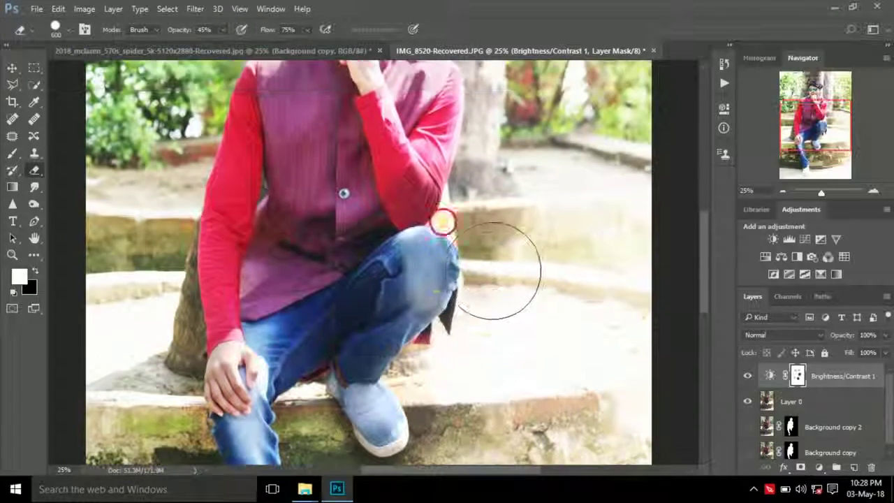
pyautogui.scroll(2, 552, 237)
pyautogui.scroll(1, 551, 227)
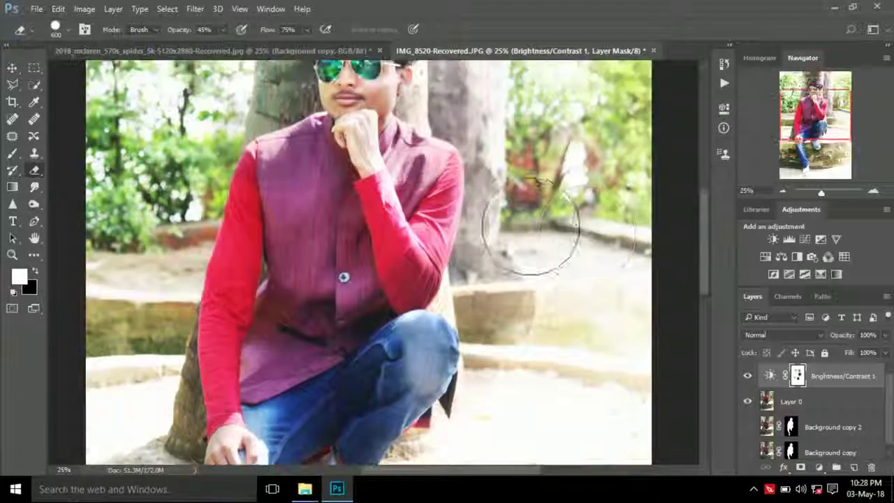
pyautogui.scroll(-6, 572, 231)
pyautogui.scroll(-5, 419, 335)
pyautogui.scroll(-2, 321, 419)
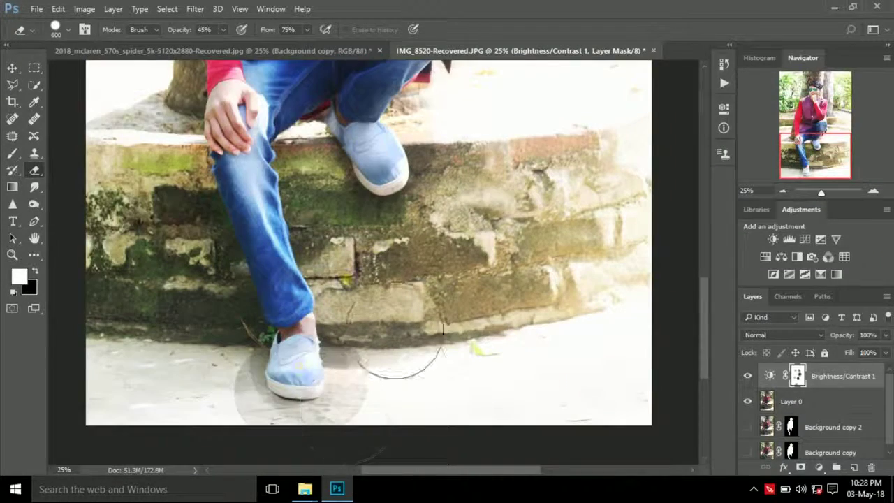
pyautogui.click(35, 85)
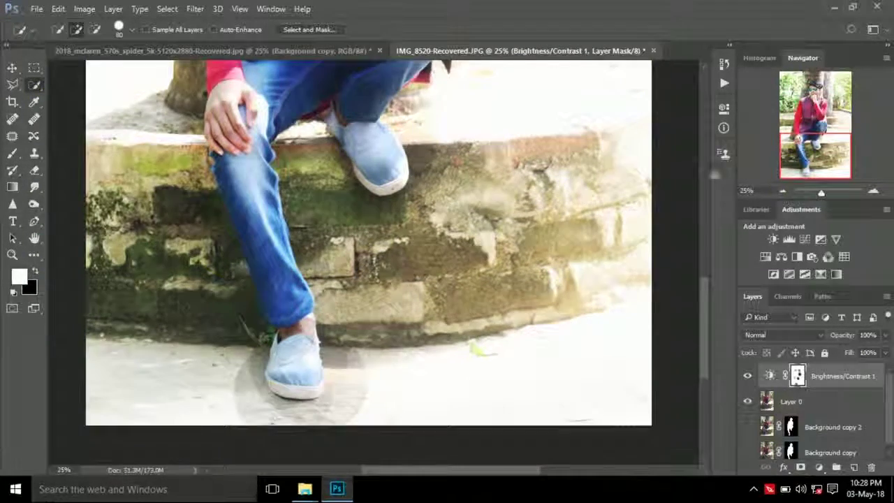
# - Quick-select the man's maroon vest and both red sleeves on Layer 0
pyautogui.scroll(4, 338, 209)
pyautogui.scroll(2, 339, 194)
pyautogui.moveTo(338, 195)
pyautogui.mouseDown()
pyautogui.moveTo(285, 273)
pyautogui.moveTo(300, 426)
pyautogui.mouseUp()
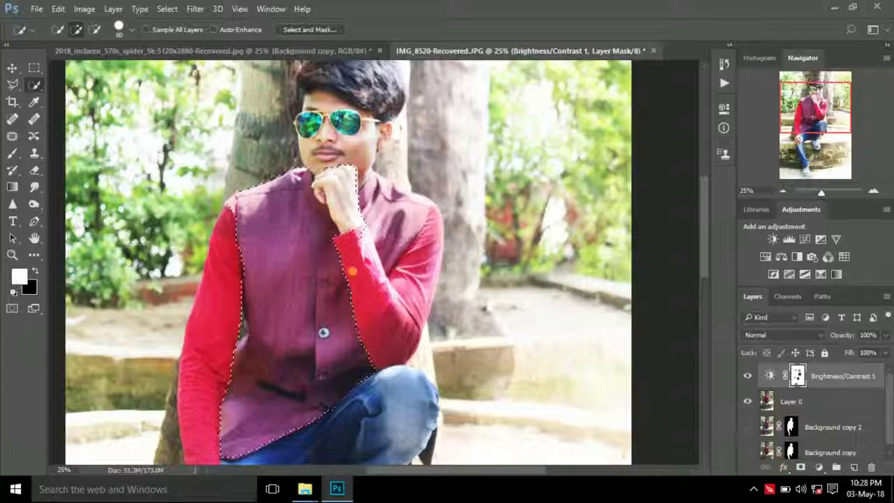
pyautogui.click(791, 402)
pyautogui.moveTo(231, 294); pyautogui.dragTo(233, 440)
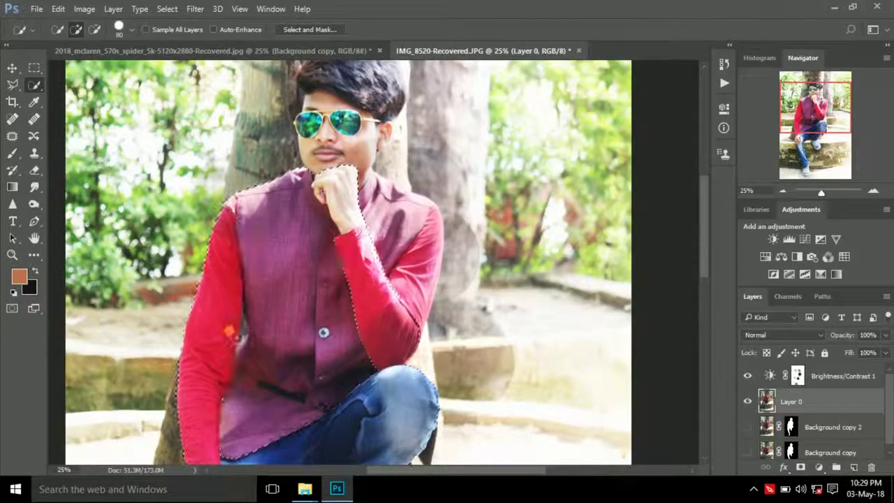
pyautogui.scroll(1, 234, 335)
pyautogui.moveTo(391, 335)
pyautogui.mouseDown()
pyautogui.moveTo(405, 287)
pyautogui.moveTo(342, 182)
pyautogui.mouseUp()
pyautogui.scroll(1, 342, 182)
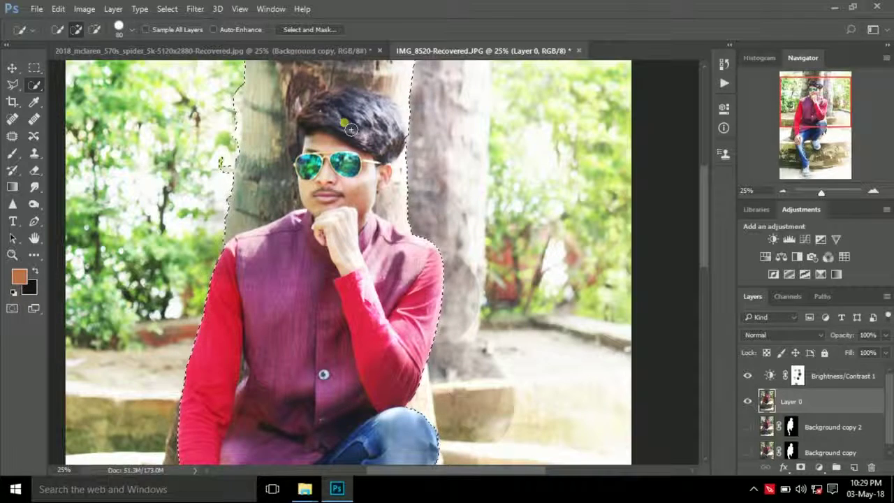
# - Remove the ear area from the selection and add the top of the shoe
pyautogui.click(797, 375)
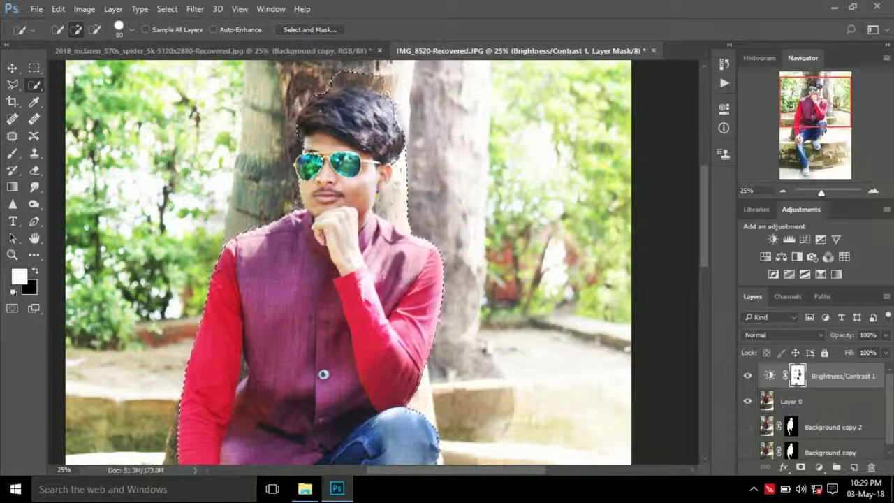
pyautogui.press('alt')
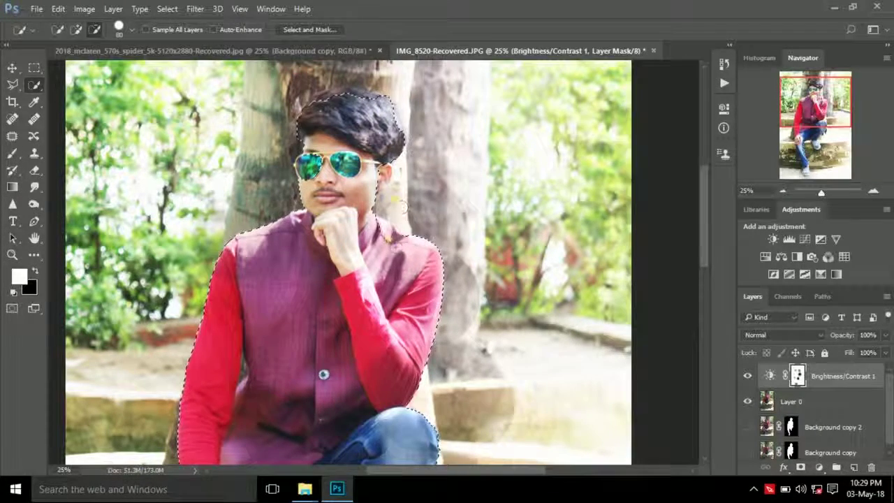
pyautogui.click(388, 238)
pyautogui.moveTo(387, 180); pyautogui.dragTo(382, 213)
pyautogui.scroll(-5, 419, 279)
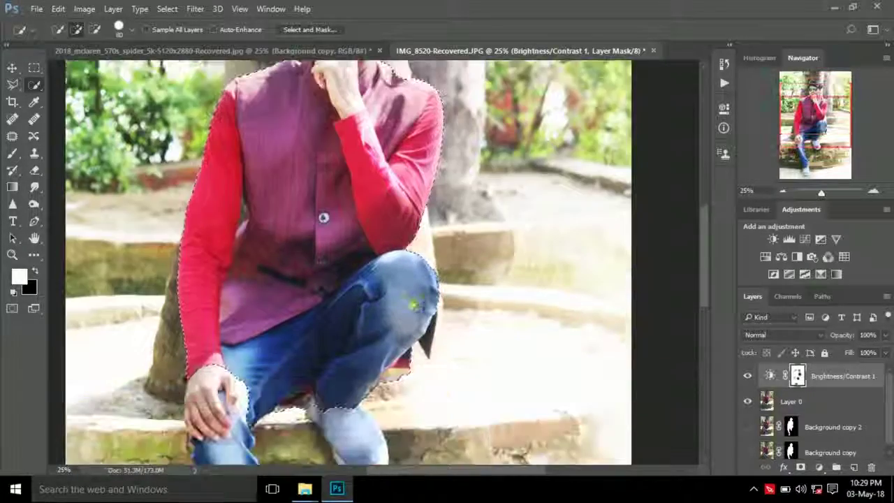
pyautogui.scroll(-3, 419, 293)
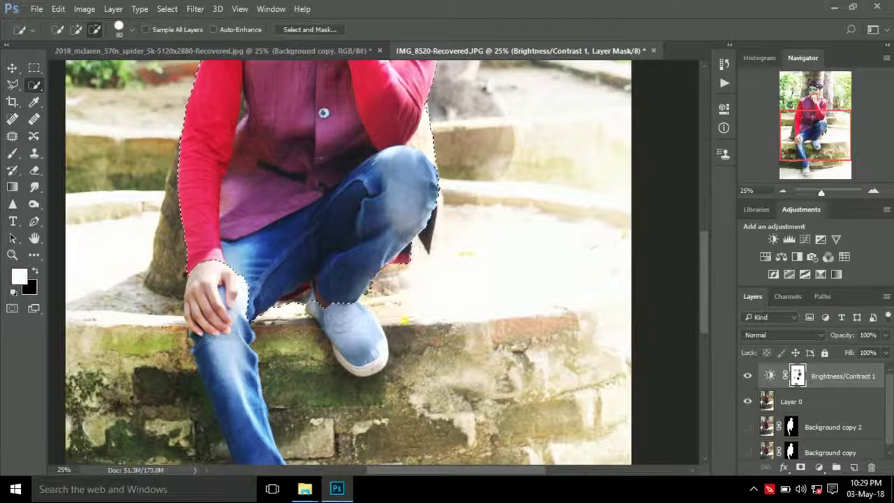
pyautogui.moveTo(377, 307)
pyautogui.mouseDown()
pyautogui.moveTo(354, 315)
pyautogui.moveTo(357, 333)
pyautogui.moveTo(326, 305)
pyautogui.moveTo(252, 318)
pyautogui.mouseUp()
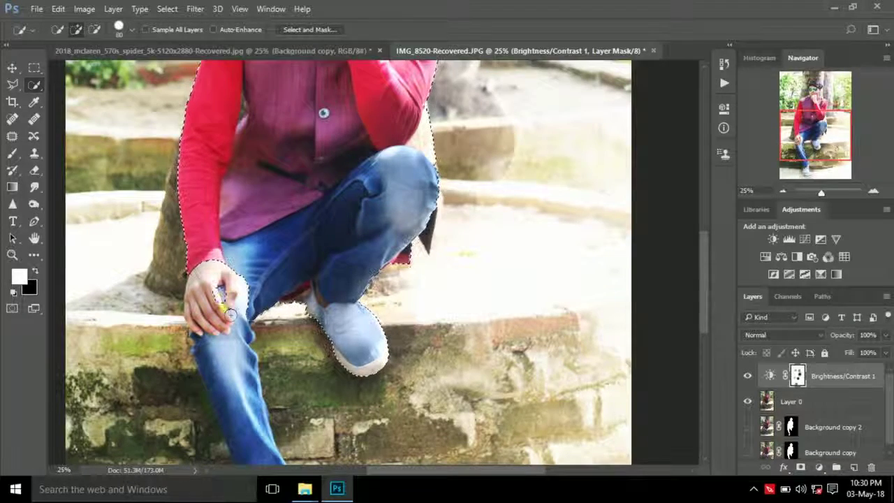
# - Extend the selection over the remaining parts of the man's legs and body
pyautogui.scroll(-3, 231, 286)
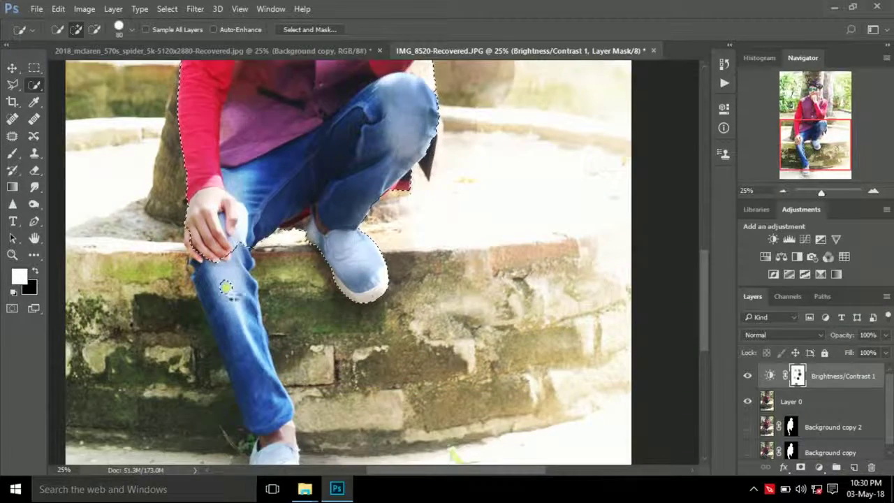
pyautogui.scroll(-2, 226, 286)
pyautogui.moveTo(233, 295); pyautogui.dragTo(195, 212)
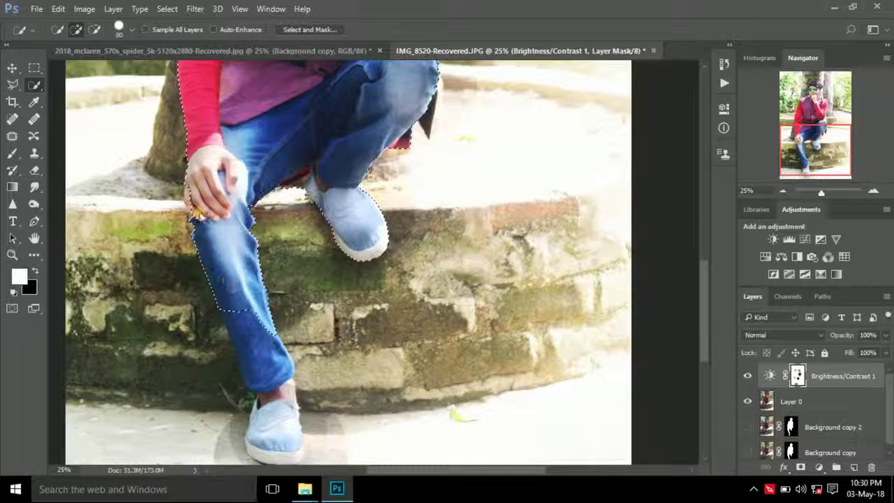
pyautogui.scroll(-4, 278, 303)
pyautogui.moveTo(258, 231)
pyautogui.mouseDown()
pyautogui.moveTo(278, 302)
pyautogui.moveTo(268, 327)
pyautogui.moveTo(299, 326)
pyautogui.mouseUp()
pyautogui.scroll(3, 287, 329)
pyautogui.moveTo(271, 354); pyautogui.dragTo(274, 358)
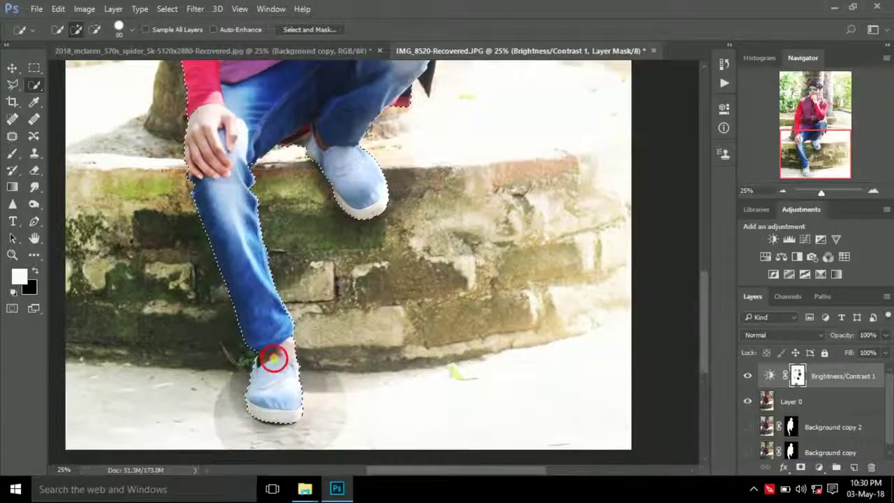
pyautogui.scroll(3, 280, 279)
# - Zoom out to 16.7% and check the chin and upper vest are selected
pyautogui.click(784, 191)
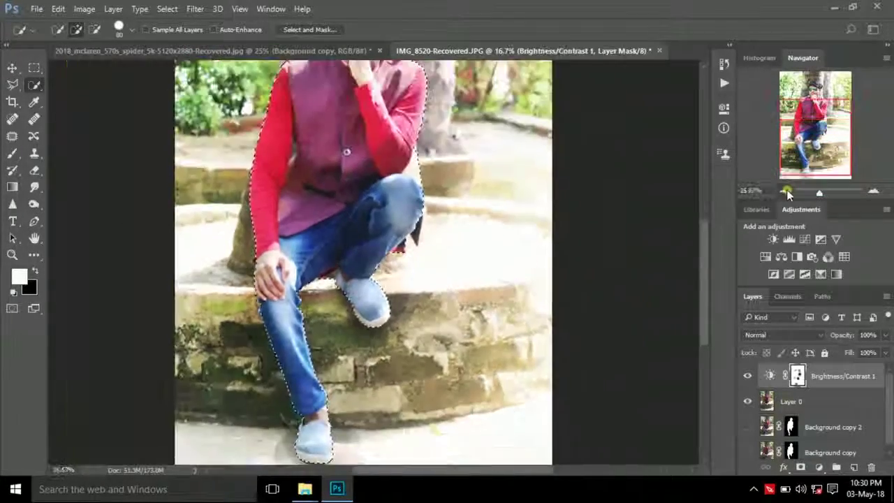
pyautogui.scroll(2, 363, 262)
pyautogui.scroll(2, 331, 195)
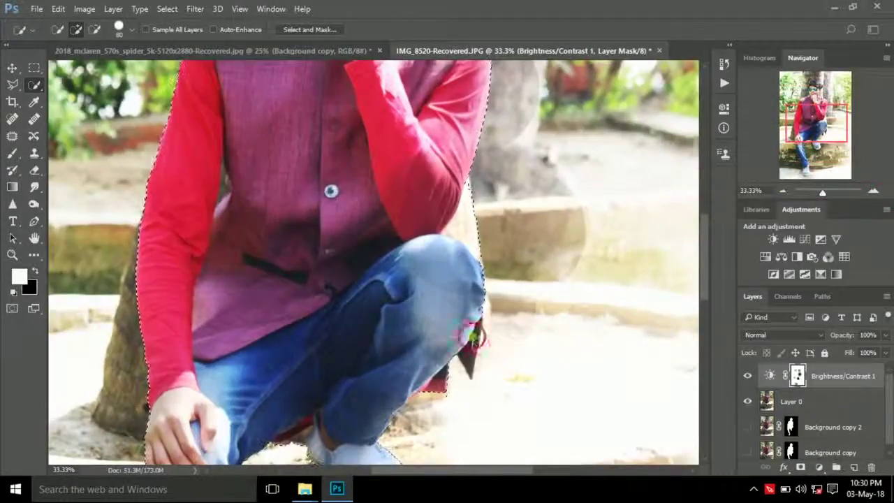
pyautogui.moveTo(830, 144); pyautogui.dragTo(830, 133)
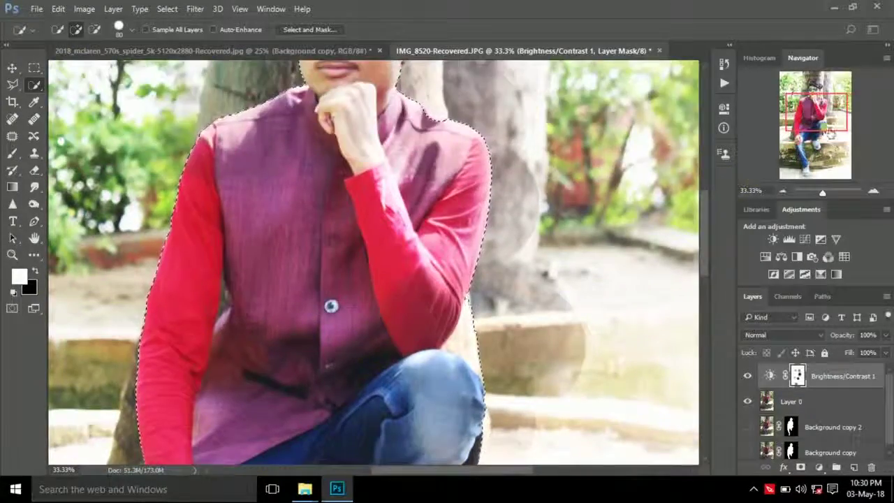
pyautogui.scroll(3, 469, 146)
pyautogui.scroll(-1, 273, 290)
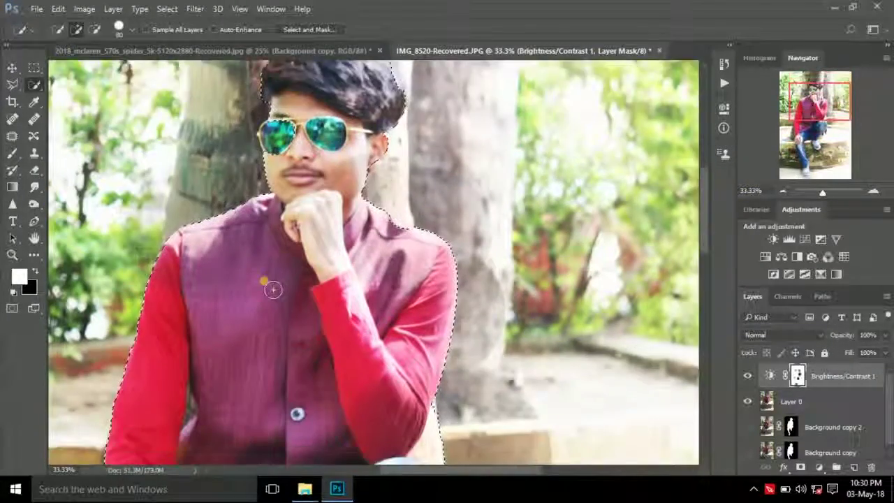
pyautogui.scroll(-1, 273, 289)
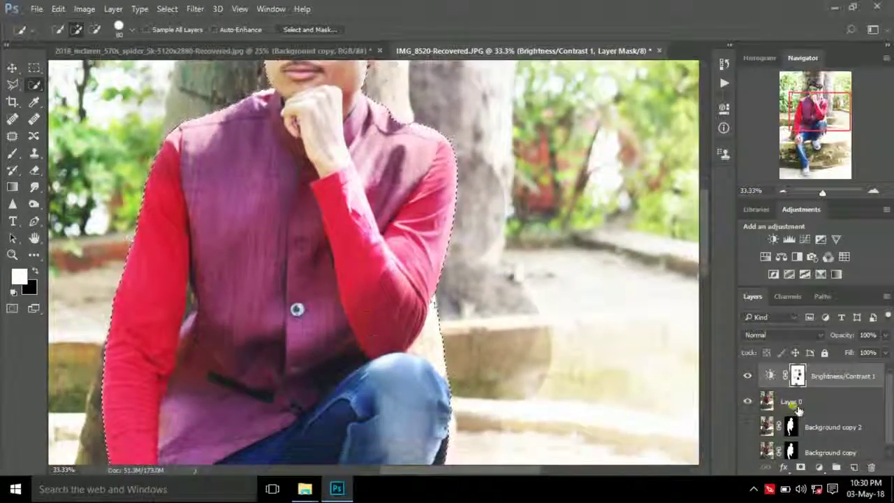
pyautogui.hotkey('alt', '[')
# - Open Select and Mask with Overlay view at about 61% opacity
pyautogui.click(301, 30)
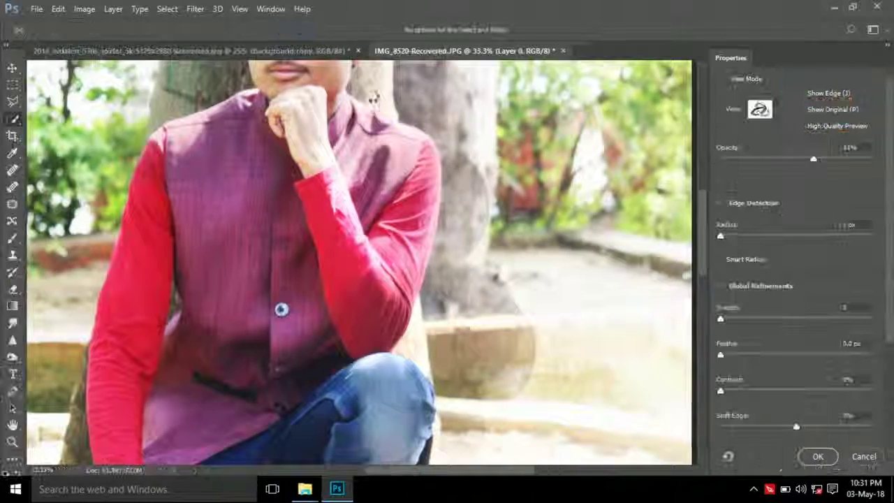
pyautogui.press('v')
pyautogui.moveTo(814, 160); pyautogui.dragTo(782, 168)
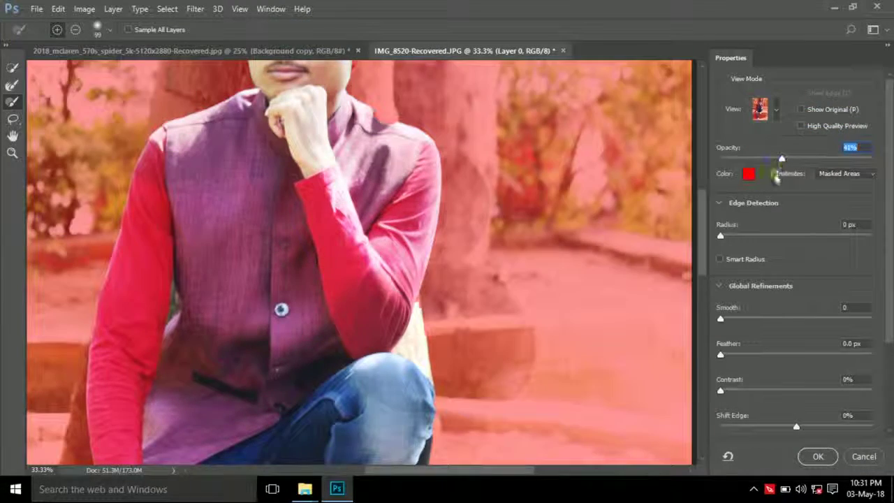
pyautogui.moveTo(703, 251); pyautogui.dragTo(710, 214)
pyautogui.moveTo(816, 160); pyautogui.dragTo(812, 159)
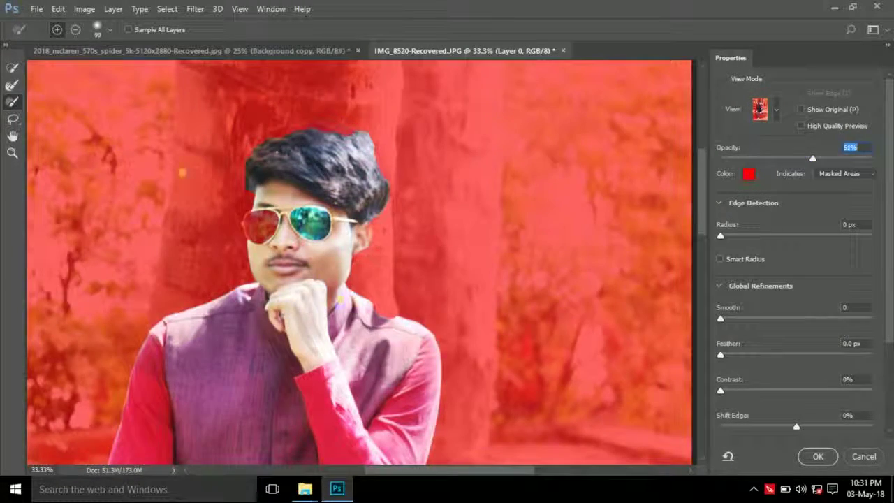
# - Refine the mask edge along the man's shoulder and armpit with the Refine Edge Brush
pyautogui.click(14, 120)
pyautogui.click(12, 102)
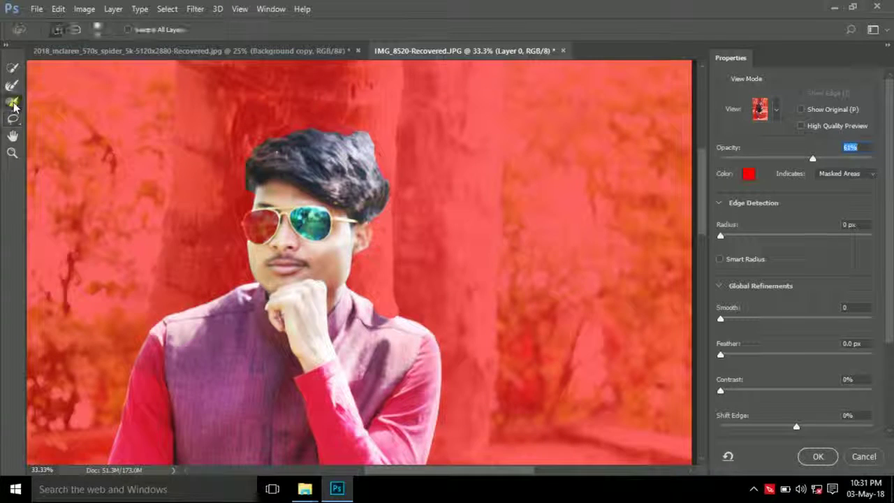
pyautogui.keyDown('ctrl'); pyautogui.click(363, 286); pyautogui.keyUp('ctrl')
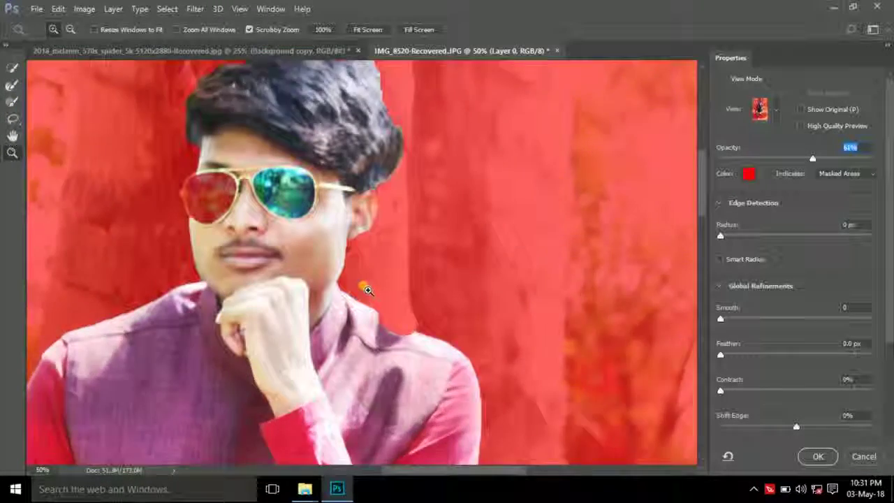
pyautogui.keyDown('ctrl'); pyautogui.click(363, 287); pyautogui.keyUp('ctrl')
pyautogui.moveTo(351, 346)
pyautogui.mouseDown()
pyautogui.moveTo(381, 349)
pyautogui.moveTo(414, 373)
pyautogui.mouseUp()
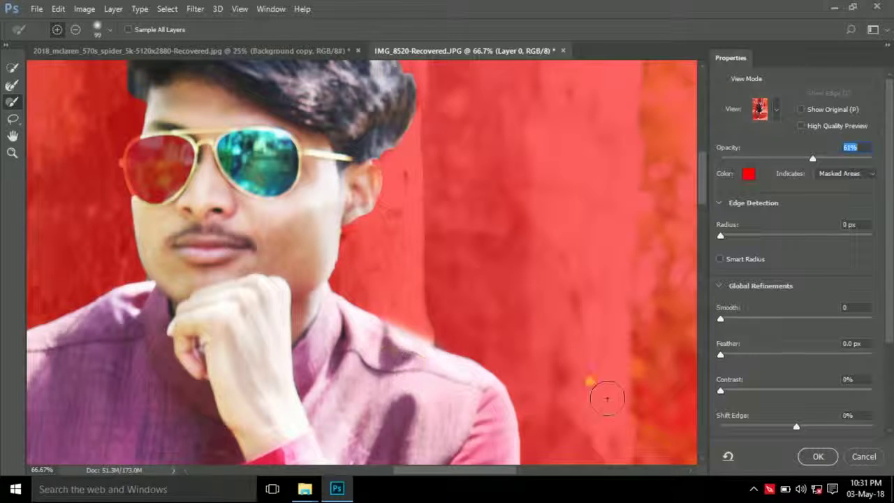
pyautogui.moveTo(705, 184); pyautogui.dragTo(699, 235)
pyautogui.moveTo(477, 243); pyautogui.dragTo(482, 313)
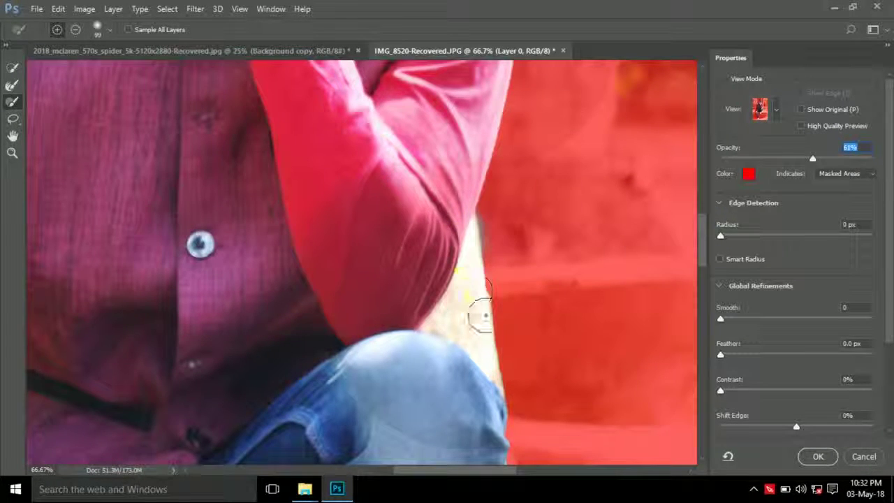
pyautogui.moveTo(704, 248); pyautogui.dragTo(702, 304)
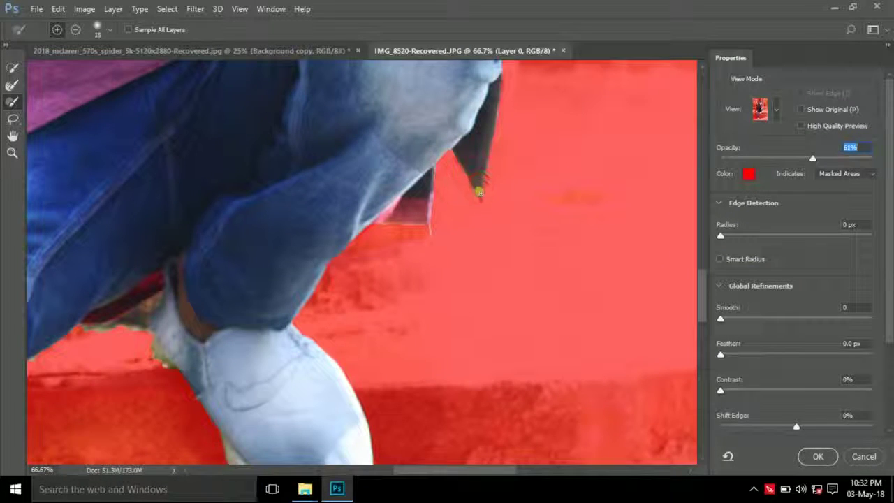
# - Remove the orange fringe along the hand and refine the knee edge
pyautogui.scroll(-3, 702, 295)
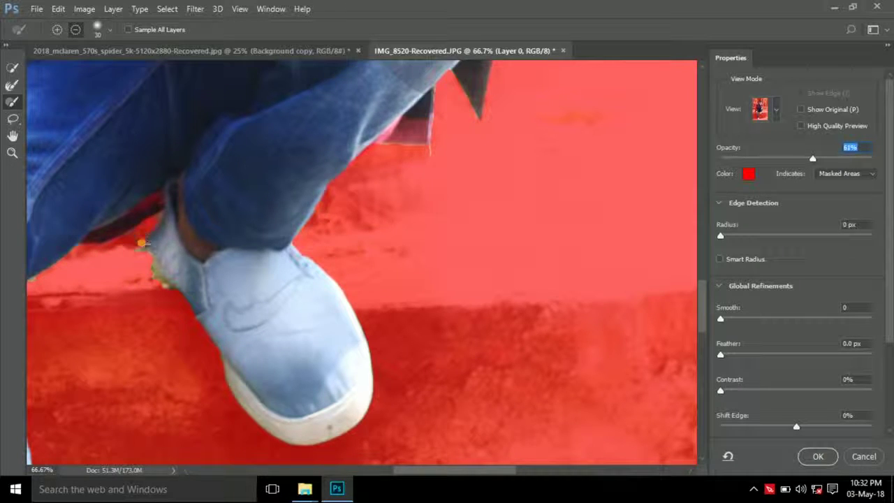
pyautogui.moveTo(497, 470); pyautogui.dragTo(408, 470)
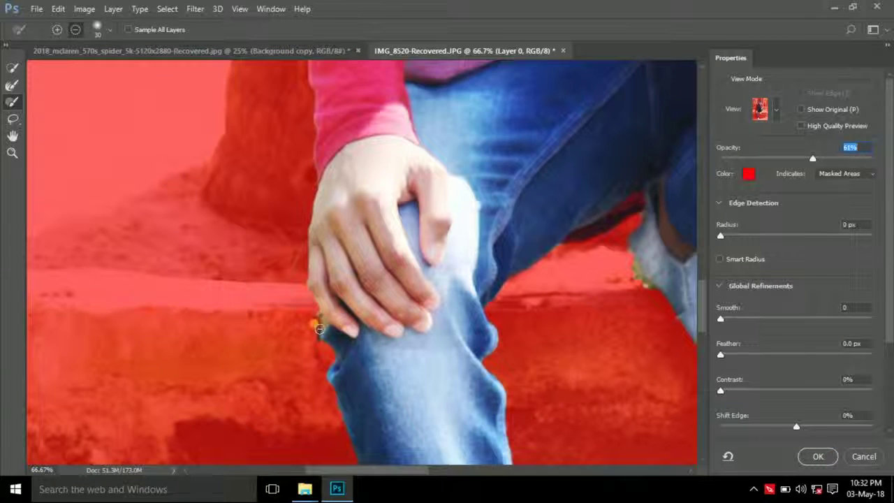
pyautogui.moveTo(319, 328)
pyautogui.mouseDown()
pyautogui.moveTo(314, 309)
pyautogui.moveTo(310, 327)
pyautogui.mouseUp()
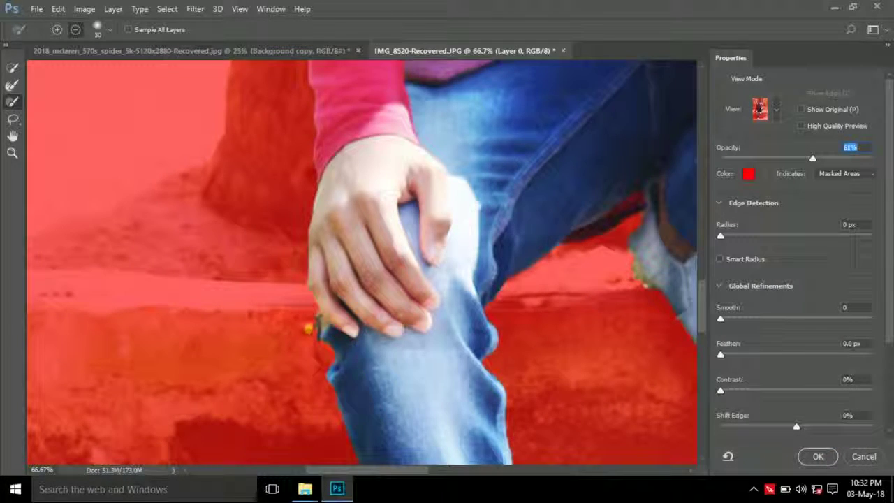
pyautogui.moveTo(316, 325)
pyautogui.mouseDown()
pyautogui.moveTo(335, 370)
pyautogui.moveTo(332, 362)
pyautogui.mouseUp()
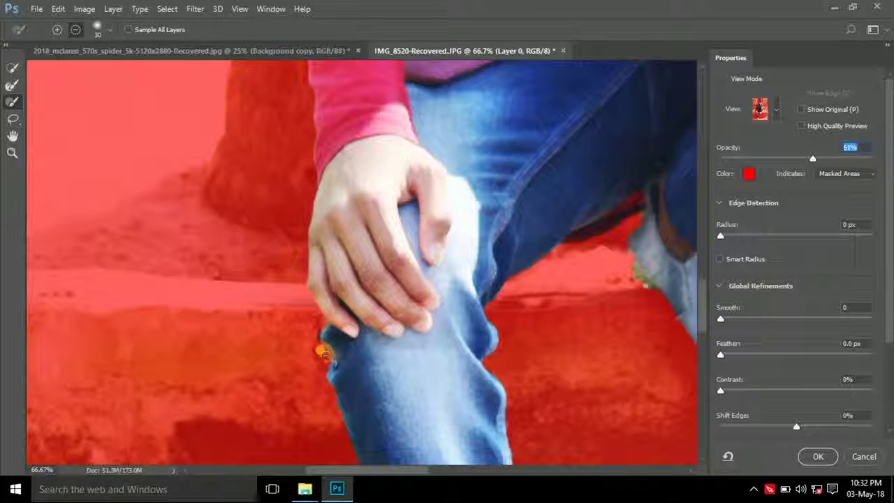
pyautogui.moveTo(704, 296); pyautogui.dragTo(703, 148)
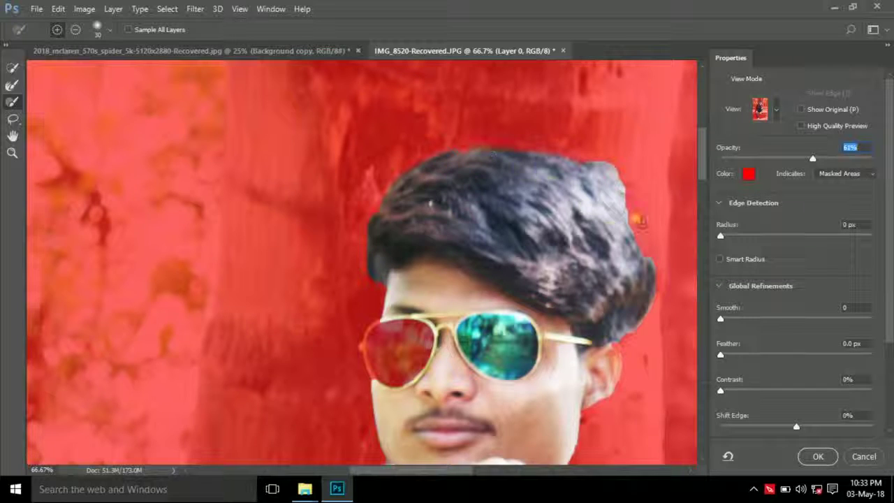
# - Refine the hair edge along the top, right and upper-left sides
pyautogui.click(15, 84)
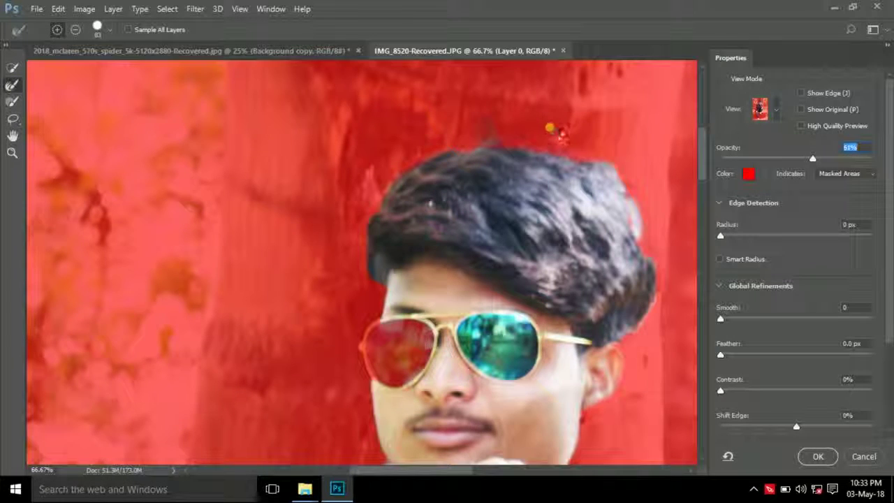
pyautogui.moveTo(474, 153)
pyautogui.mouseDown()
pyautogui.moveTo(630, 176)
pyautogui.moveTo(663, 204)
pyautogui.mouseUp()
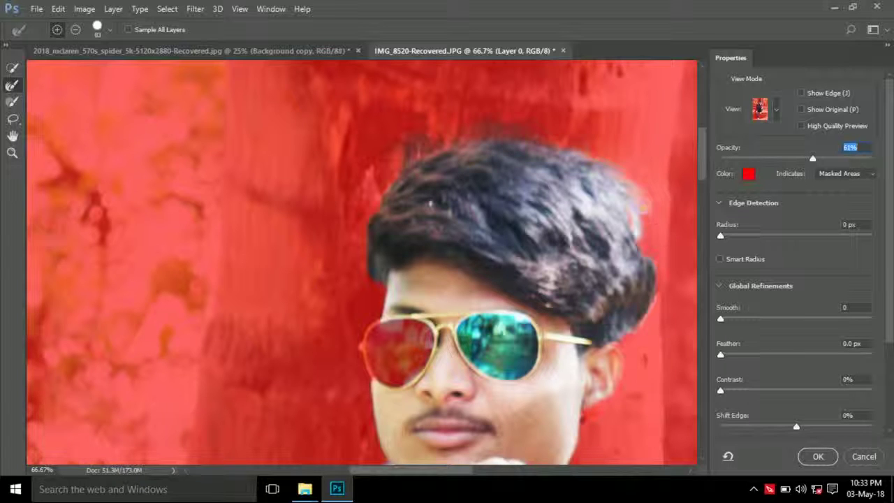
pyautogui.moveTo(649, 216); pyautogui.dragTo(681, 276)
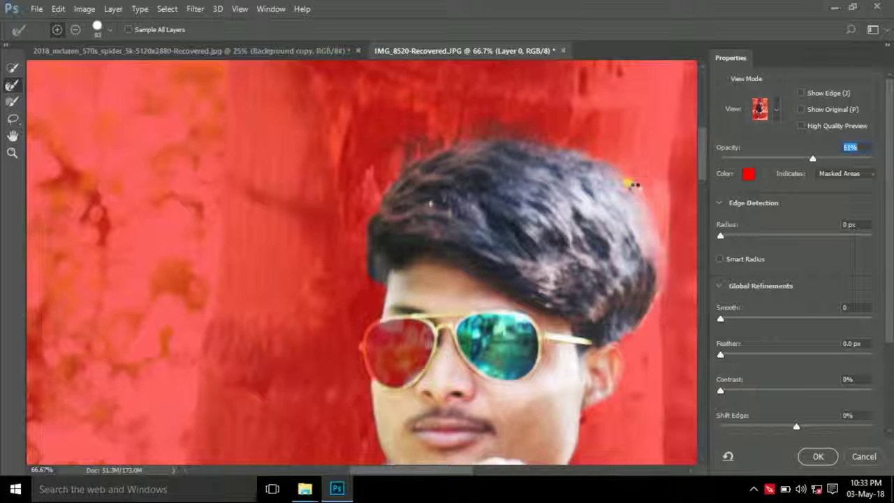
pyautogui.moveTo(388, 161)
pyautogui.mouseDown()
pyautogui.moveTo(375, 255)
pyautogui.moveTo(356, 273)
pyautogui.mouseUp()
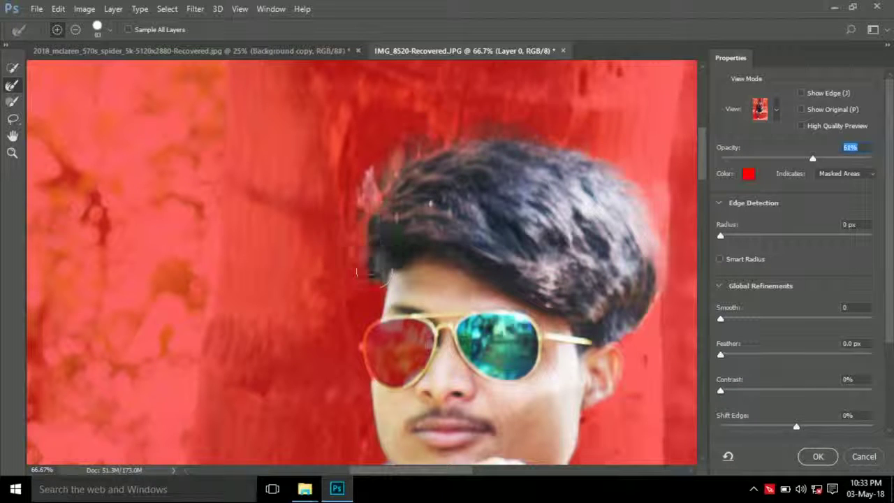
# - Restore the left sunglass lens with a 70 px brush and reveal the neck below the ear
pyautogui.moveTo(419, 340); pyautogui.dragTo(387, 363)
pyautogui.press(']')
pyautogui.press(']')
pyautogui.press(']')
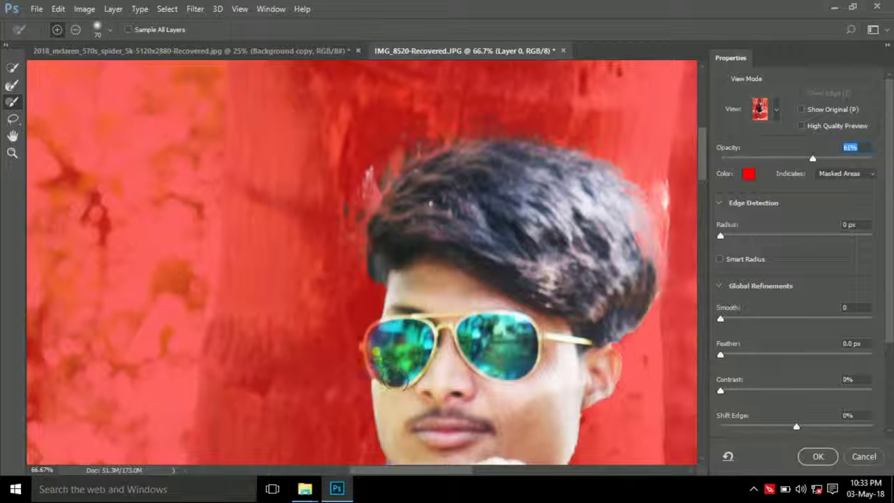
pyautogui.moveTo(398, 387)
pyautogui.mouseDown()
pyautogui.moveTo(384, 363)
pyautogui.moveTo(388, 346)
pyautogui.mouseUp()
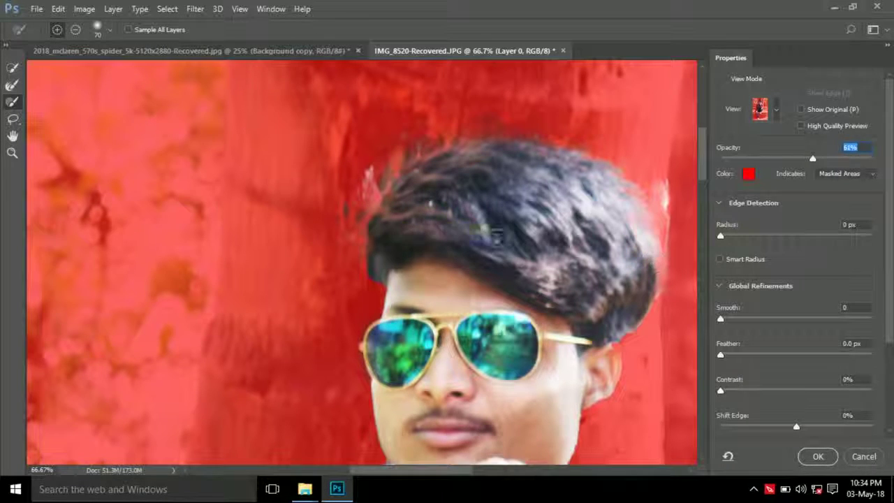
pyautogui.scroll(1, 609, 234)
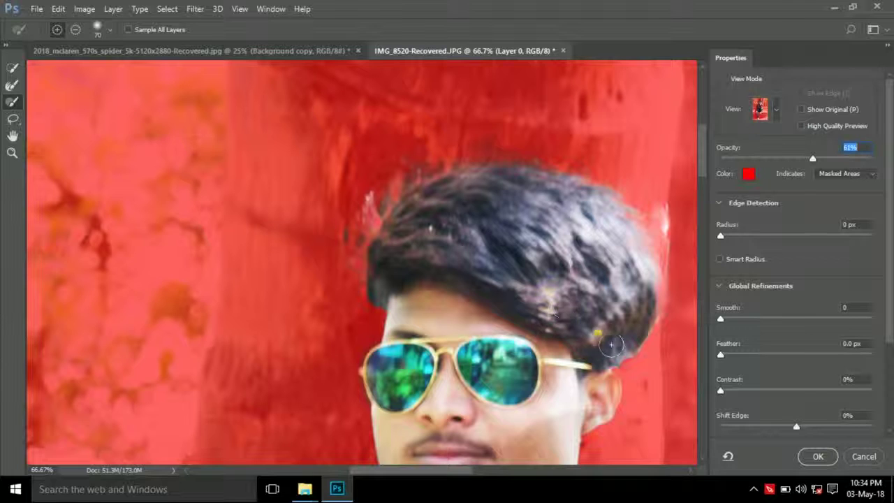
pyautogui.moveTo(599, 423); pyautogui.dragTo(612, 412)
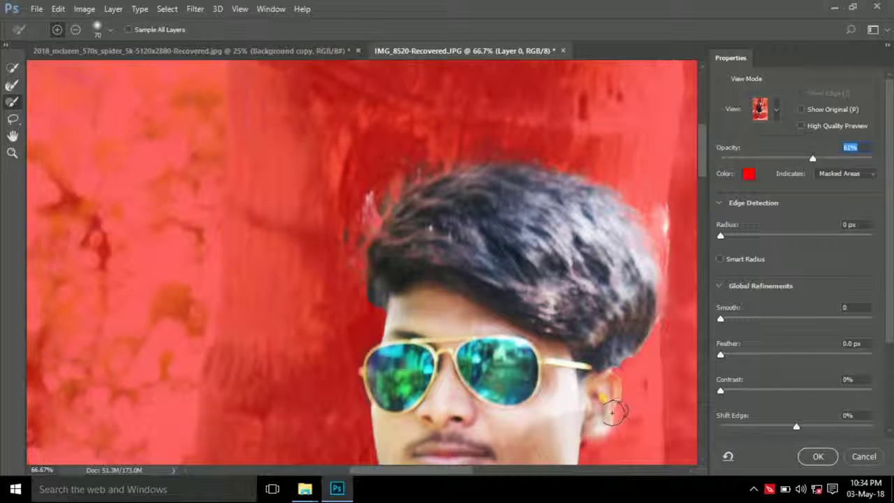
# - Mask out the background beside the ear with the Brush in subtract mode
pyautogui.click(12, 84)
pyautogui.scroll(-5, 663, 238)
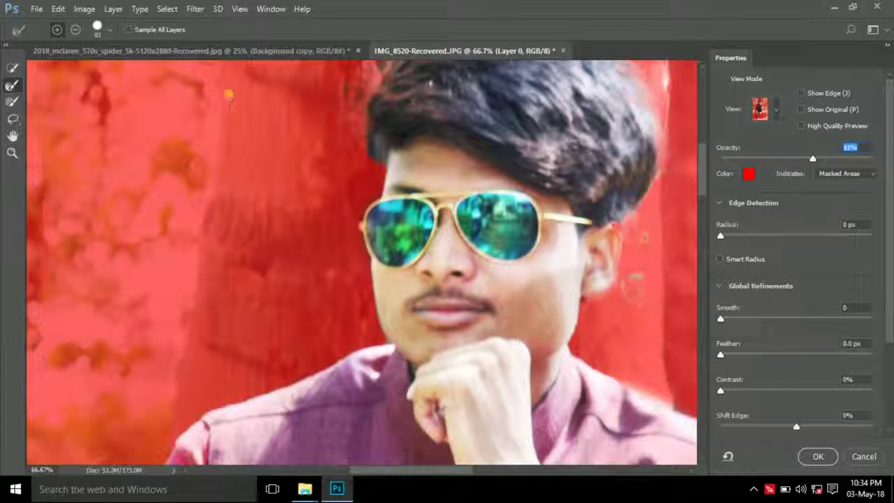
pyautogui.press('b')
pyautogui.moveTo(672, 330)
pyautogui.mouseDown()
pyautogui.moveTo(672, 290)
pyautogui.moveTo(613, 236)
pyautogui.mouseUp()
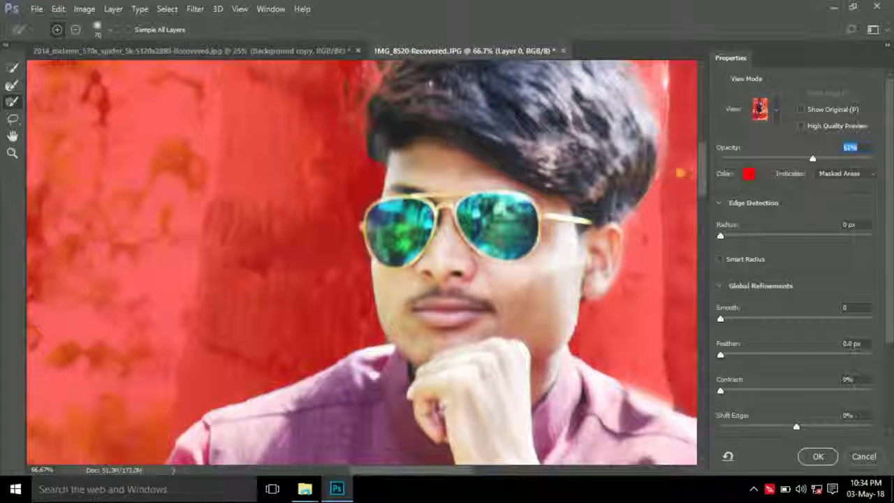
pyautogui.scroll(3, 655, 235)
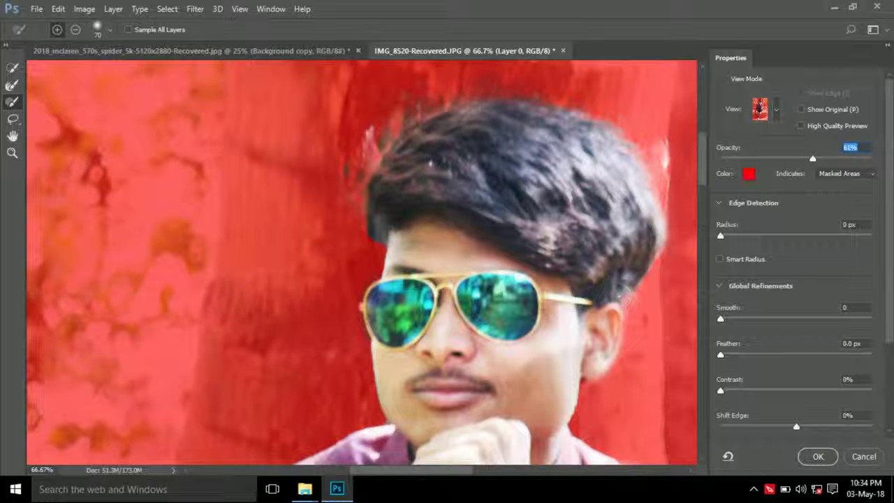
pyautogui.click(12, 152)
pyautogui.click(70, 30)
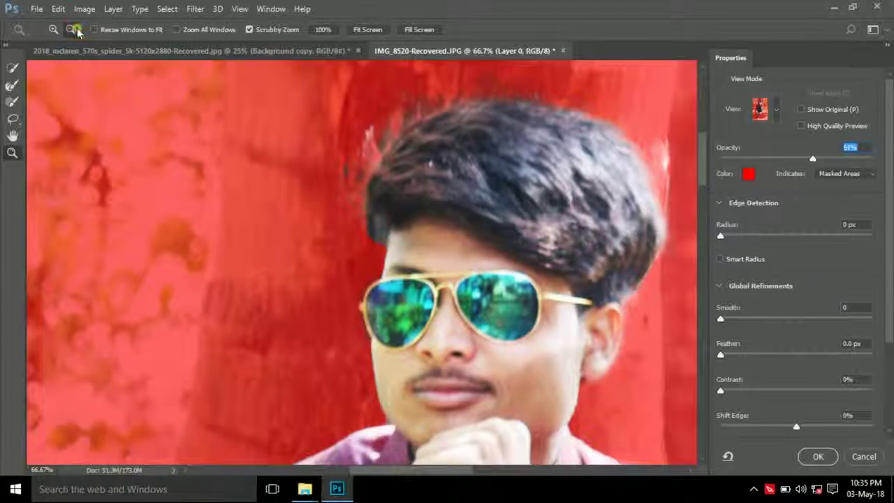
# - Set edge refinement to Smooth 41, Feather 1.2 px and Contrast 5%
pyautogui.click(319, 235)
pyautogui.click(393, 252)
pyautogui.scroll(-2, 708, 194)
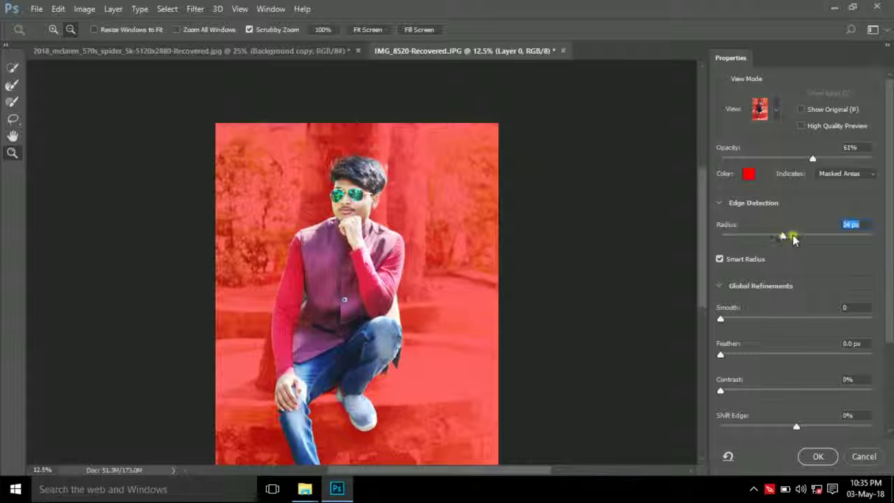
pyautogui.moveTo(734, 320); pyautogui.dragTo(771, 321)
pyautogui.moveTo(727, 358); pyautogui.dragTo(733, 358)
pyautogui.click(724, 391)
pyautogui.moveTo(727, 391); pyautogui.dragTo(728, 391)
pyautogui.click(858, 455)
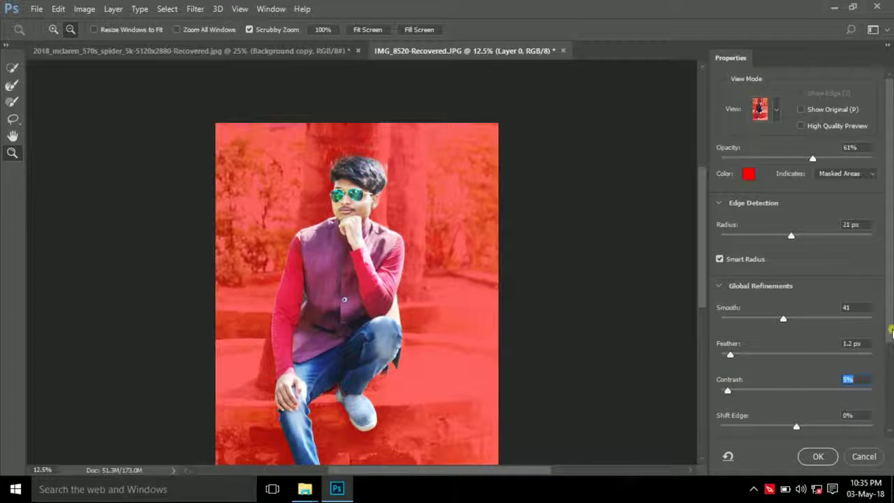
# - Output the refined selection to a New Layer with Layer Mask as Layer 0 copy
pyautogui.scroll(-3, 891, 333)
pyautogui.click(812, 395)
pyautogui.click(831, 407)
pyautogui.click(812, 396)
pyautogui.click(831, 425)
pyautogui.click(838, 464)
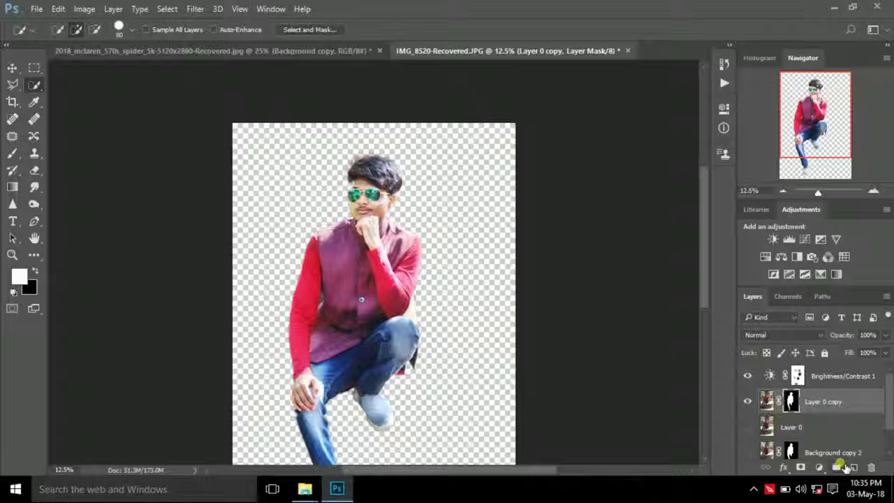
# - Drag 2018_mclaren_570s_spider_5k-5120x2880.jpg from the Wallpaper folder into Photoshop to open it
pyautogui.scroll(-1, 824, 419)
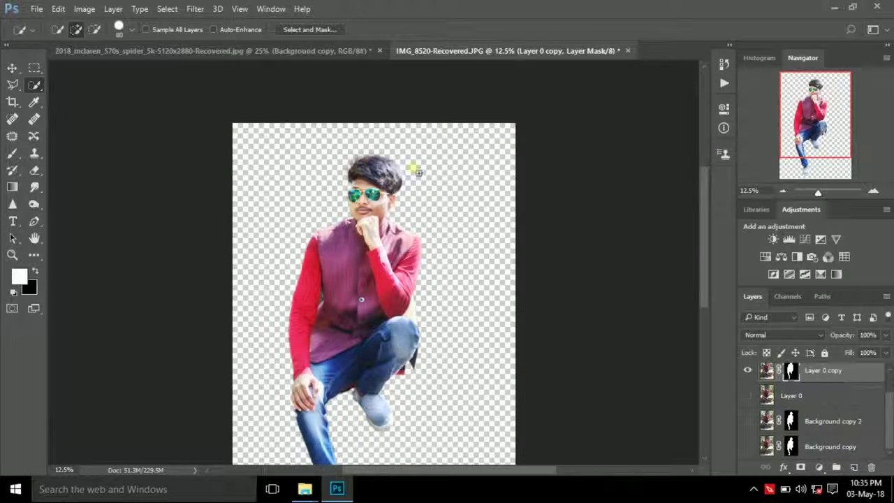
pyautogui.click(871, 189)
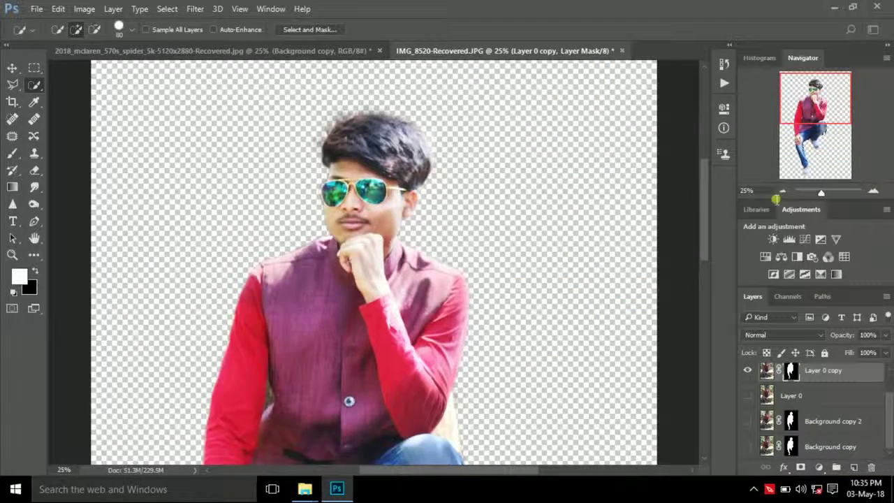
pyautogui.click(782, 191)
pyautogui.click(782, 191)
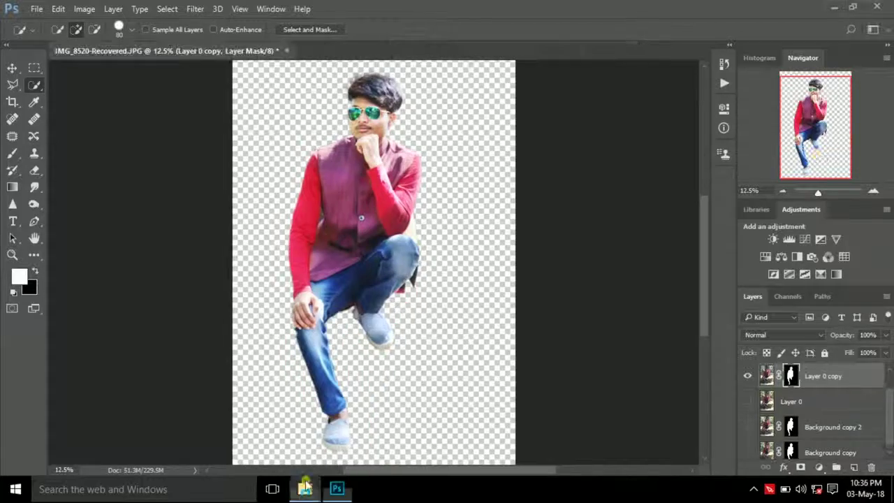
pyautogui.moveTo(304, 489)
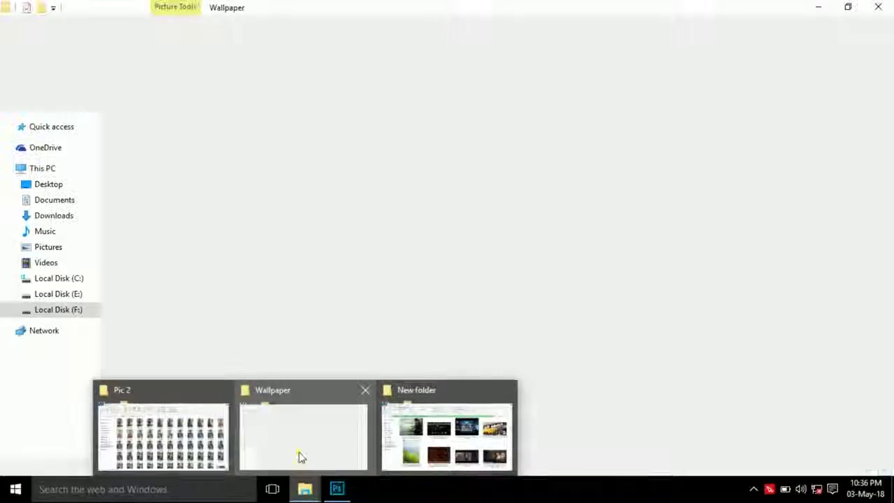
pyautogui.click(298, 454)
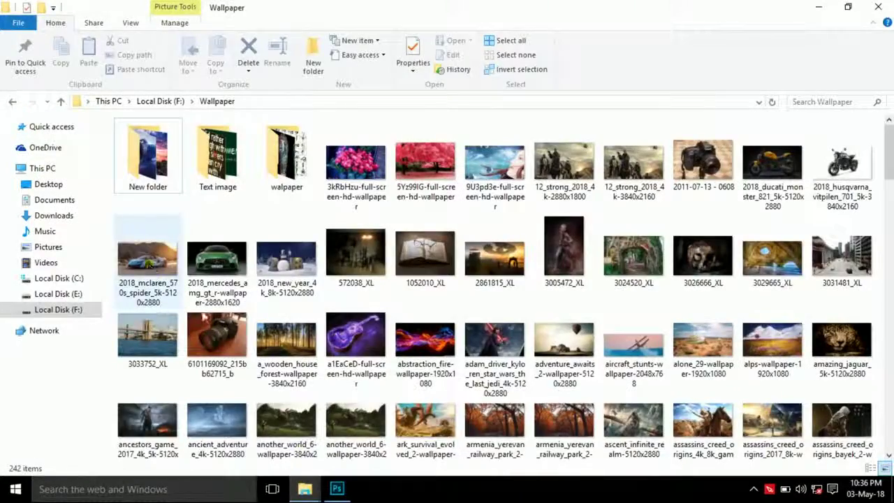
pyautogui.moveTo(148, 264); pyautogui.dragTo(340, 492)
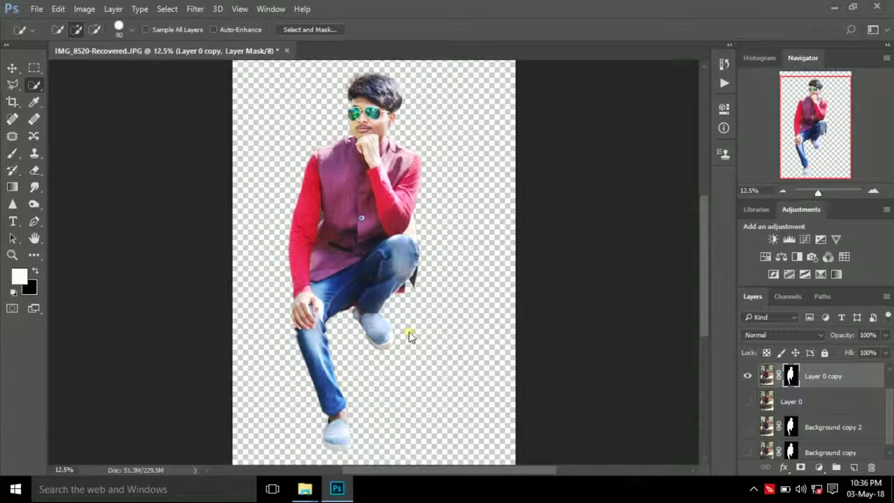
pyautogui.moveTo(340, 493); pyautogui.dragTo(371, 50)
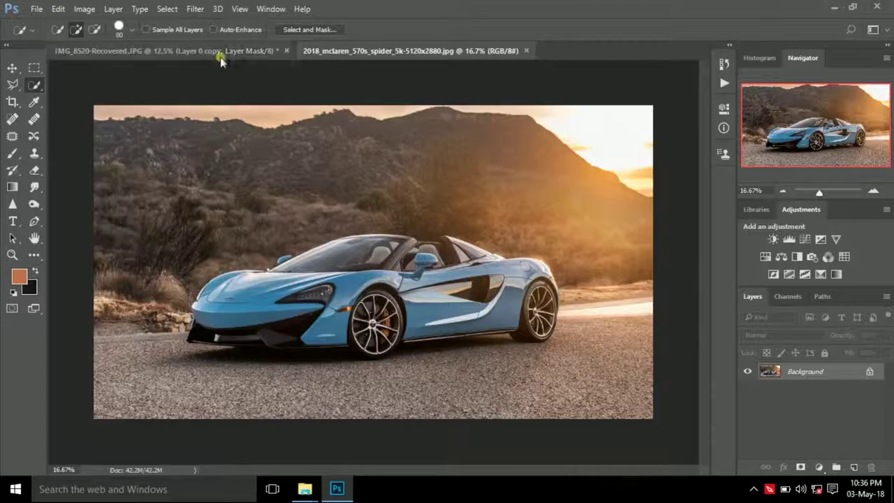
# - Copy the Layer 0 copy man into the McLaren photo and move him toward the car
pyautogui.click(220, 53)
pyautogui.moveTo(786, 406); pyautogui.dragTo(345, 175)
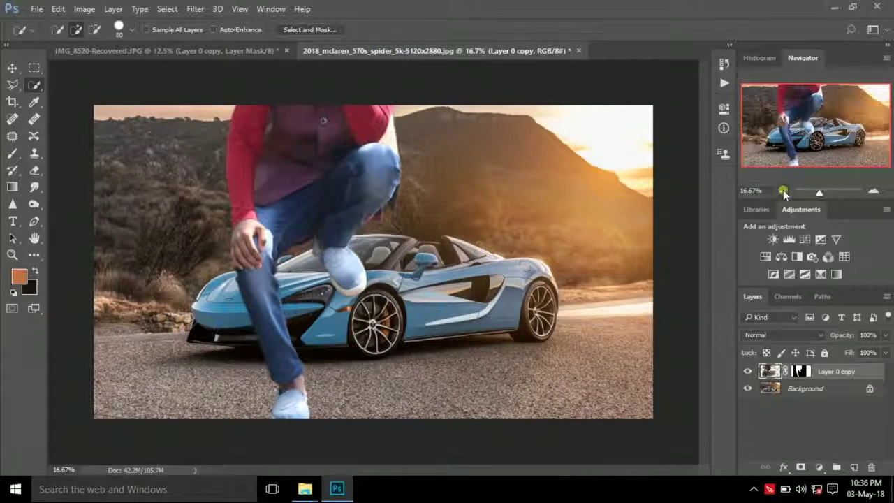
pyautogui.click(782, 192)
pyautogui.click(873, 191)
pyautogui.press('v')
pyautogui.moveTo(293, 169)
pyautogui.mouseDown()
pyautogui.moveTo(328, 268)
pyautogui.moveTo(328, 314)
pyautogui.mouseUp()
# - Scale the man to about 58% and seat him on the car's front left
pyautogui.hotkey('ctrl', 't')
pyautogui.moveTo(595, 80)
pyautogui.mouseDown()
pyautogui.moveTo(540, 169)
pyautogui.moveTo(513, 178)
pyautogui.mouseUp()
pyautogui.moveTo(377, 230); pyautogui.dragTo(337, 207)
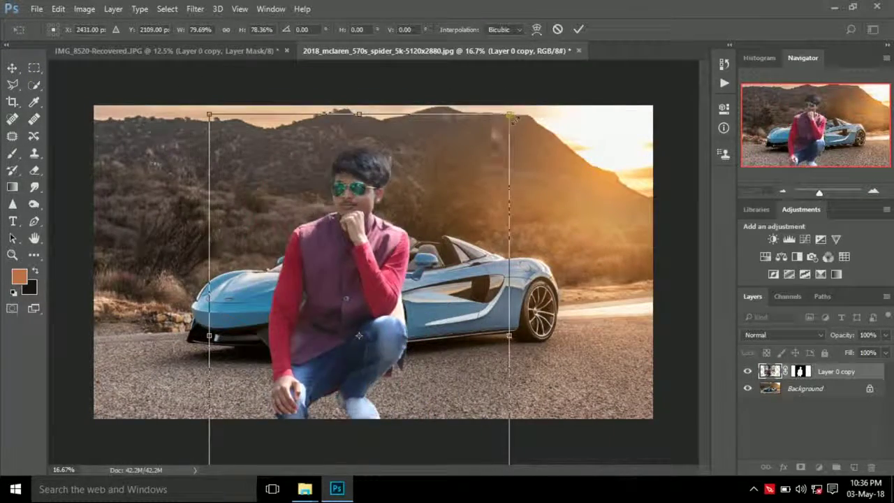
pyautogui.moveTo(476, 91); pyautogui.dragTo(443, 150)
pyautogui.moveTo(390, 206); pyautogui.dragTo(356, 163)
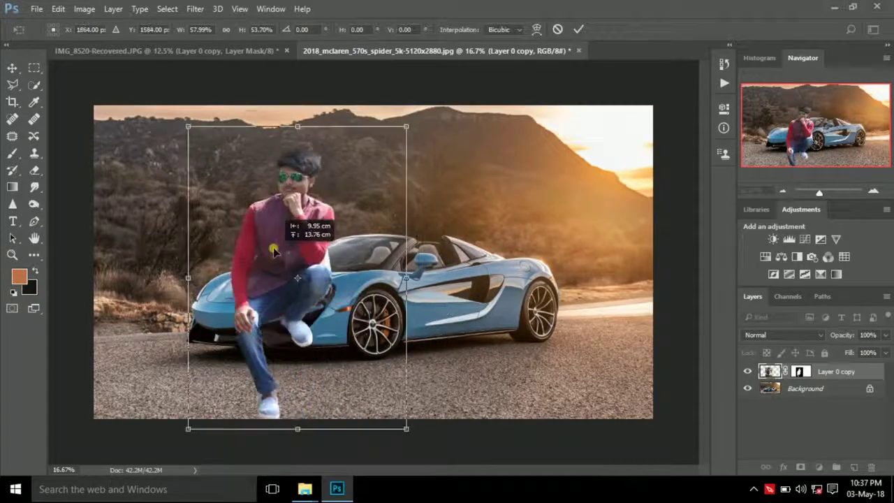
pyautogui.moveTo(400, 104)
pyautogui.mouseDown()
pyautogui.moveTo(357, 168)
pyautogui.moveTo(334, 160)
pyautogui.mouseUp()
pyautogui.moveTo(258, 286); pyautogui.dragTo(269, 271)
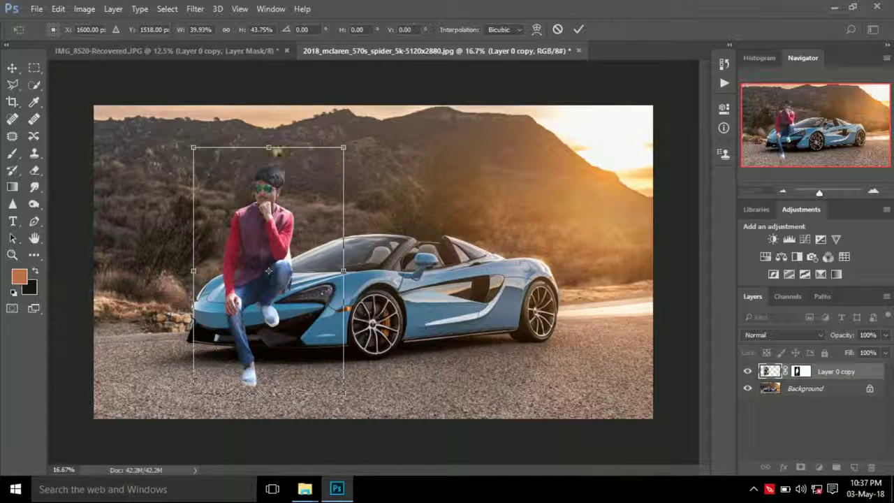
pyautogui.moveTo(271, 148); pyautogui.dragTo(270, 153)
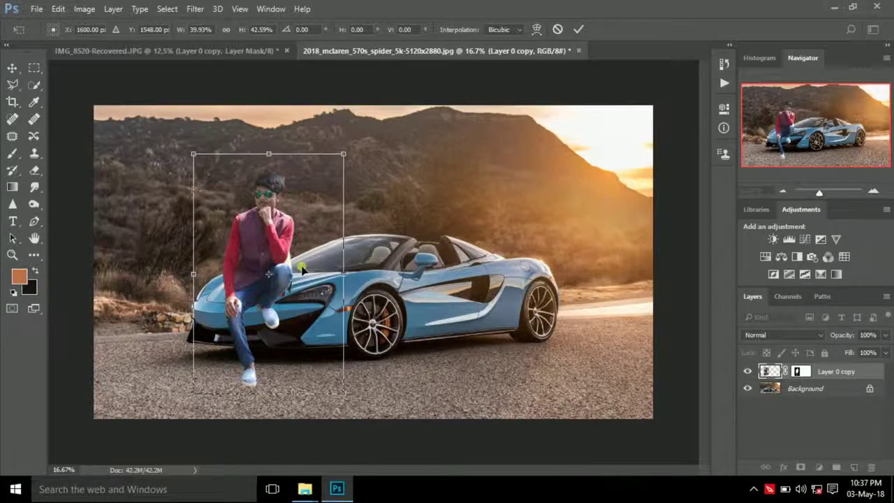
pyautogui.press('Return')
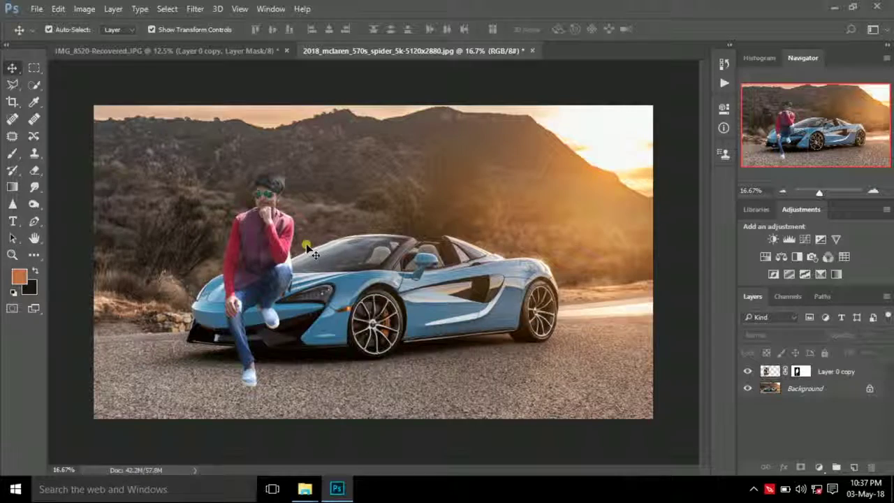
# - Make a final slight resize of the man and apply it
pyautogui.click(279, 279)
pyautogui.moveTo(343, 156); pyautogui.dragTo(343, 161)
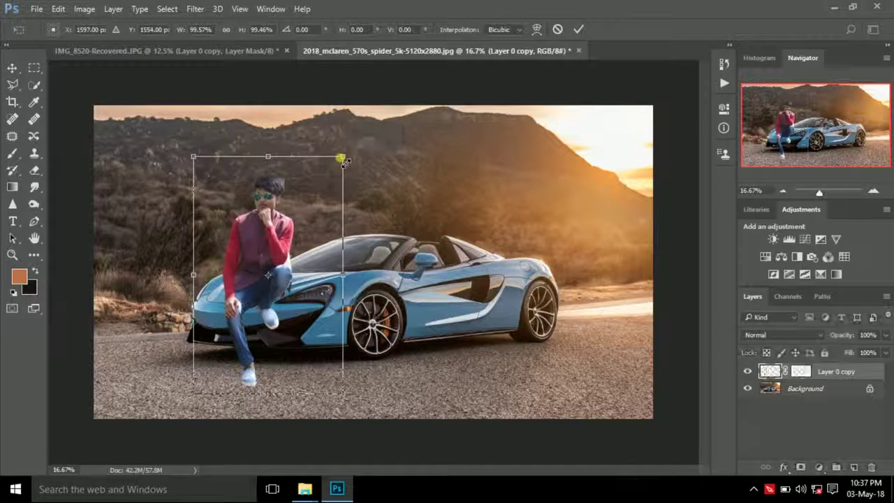
pyautogui.moveTo(343, 157); pyautogui.dragTo(342, 156)
pyautogui.press('Return')
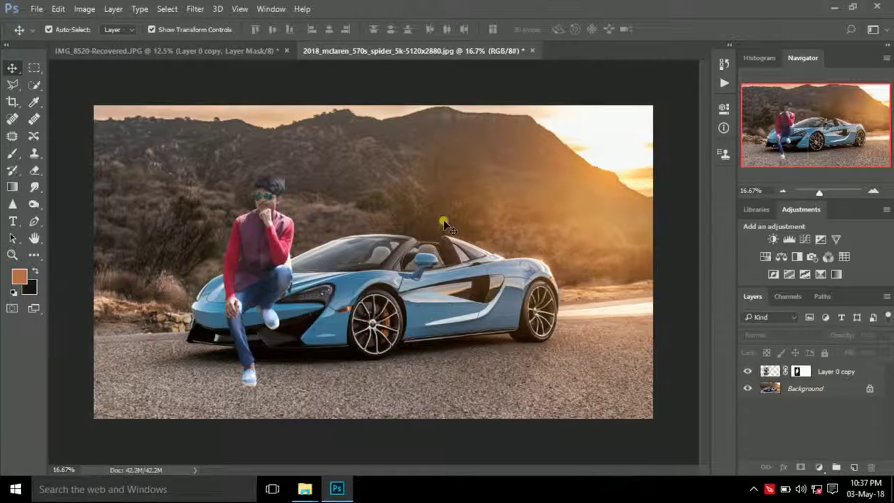
# - Zoom to 100% on the man's face and pick the Dodge tool (Midtones, 50%) on Layer 0 copy
pyautogui.click(873, 190)
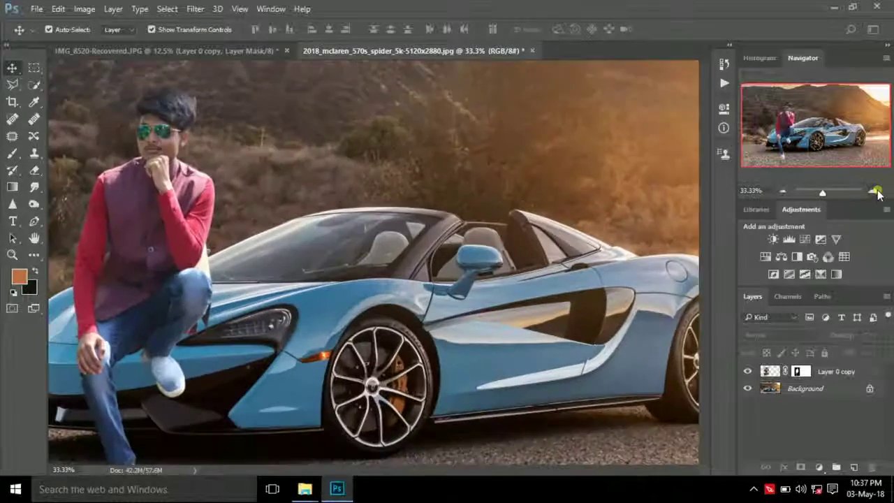
pyautogui.click(873, 190)
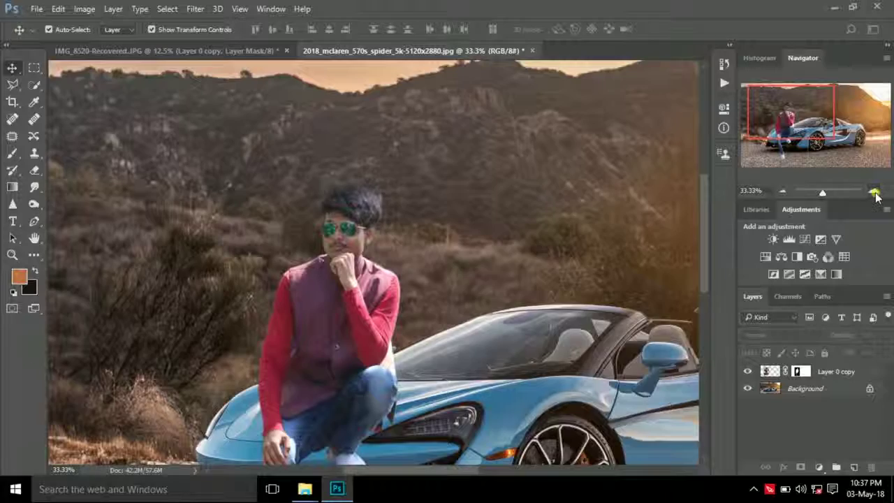
pyautogui.click(873, 190)
pyautogui.click(873, 190)
pyautogui.click(873, 190)
pyautogui.click(34, 204)
pyautogui.click(81, 217)
pyautogui.click(238, 206)
pyautogui.click(437, 194)
pyautogui.click(776, 373)
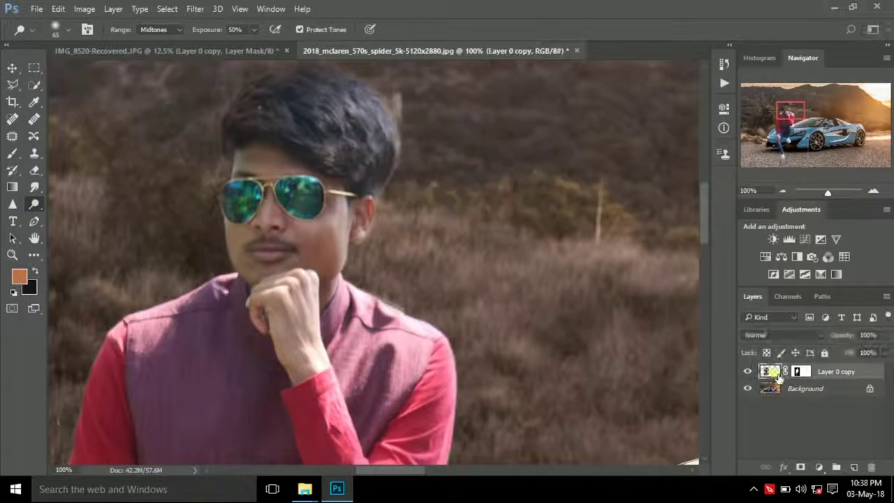
# - Dodge the man's face, ear, chin, fist and the hand on his knee with an 80 brush
pyautogui.press(']')
pyautogui.moveTo(332, 229); pyautogui.dragTo(307, 297)
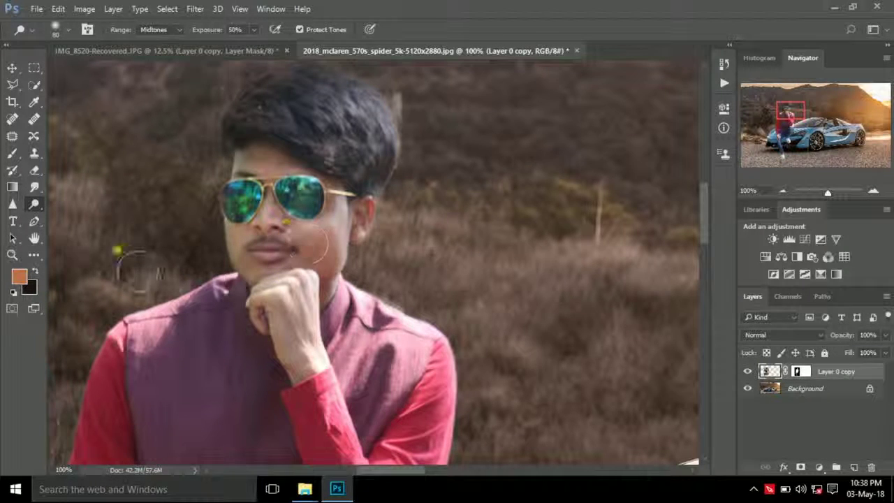
pyautogui.moveTo(360, 213); pyautogui.dragTo(313, 323)
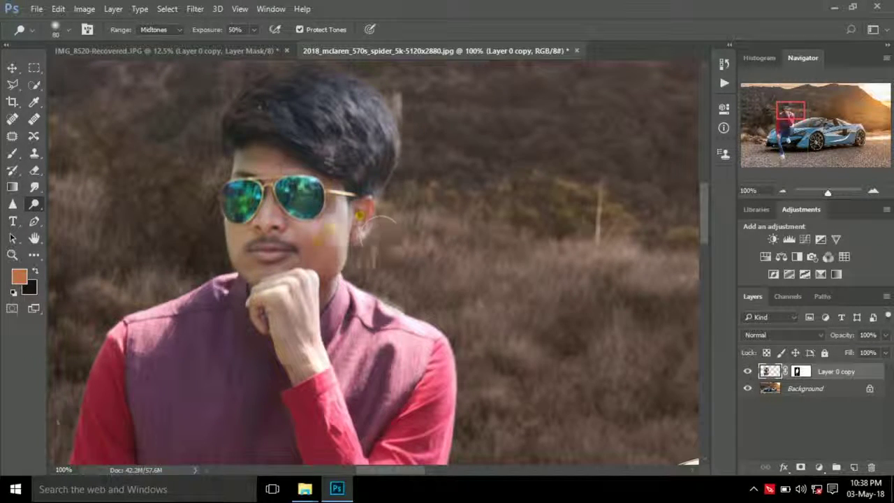
pyautogui.scroll(-5, 312, 323)
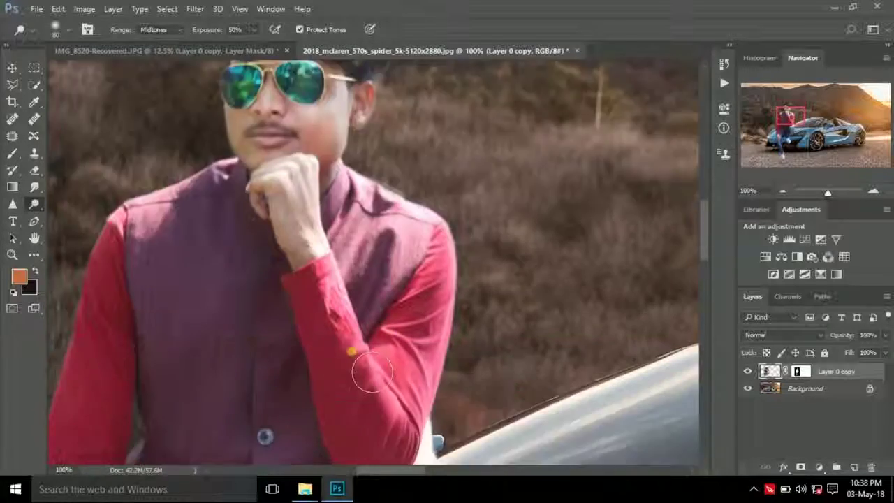
pyautogui.scroll(-5, 265, 370)
pyautogui.scroll(-3, 214, 412)
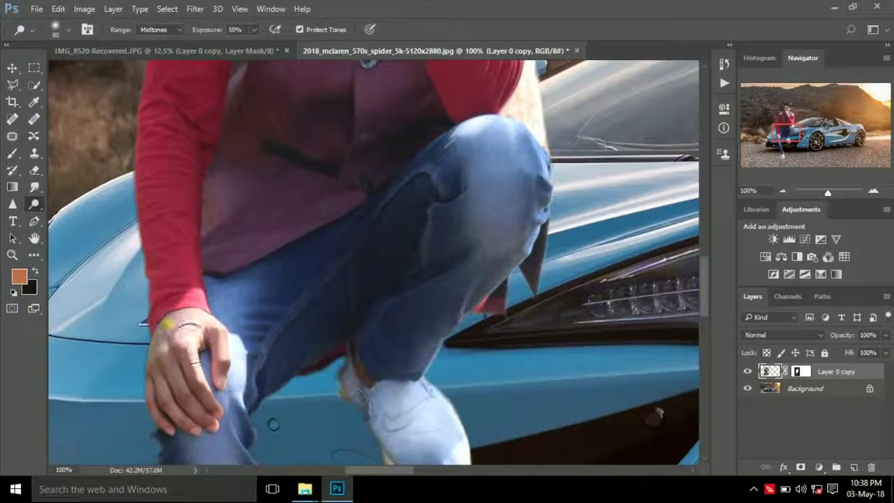
pyautogui.moveTo(179, 321); pyautogui.dragTo(209, 391)
pyautogui.click(796, 160)
pyautogui.moveTo(796, 161); pyautogui.dragTo(795, 164)
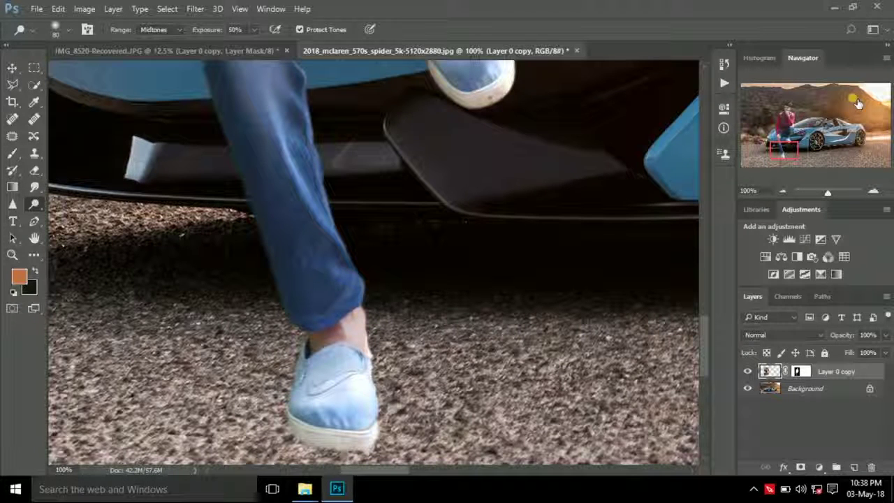
pyautogui.moveTo(817, 157); pyautogui.dragTo(790, 118)
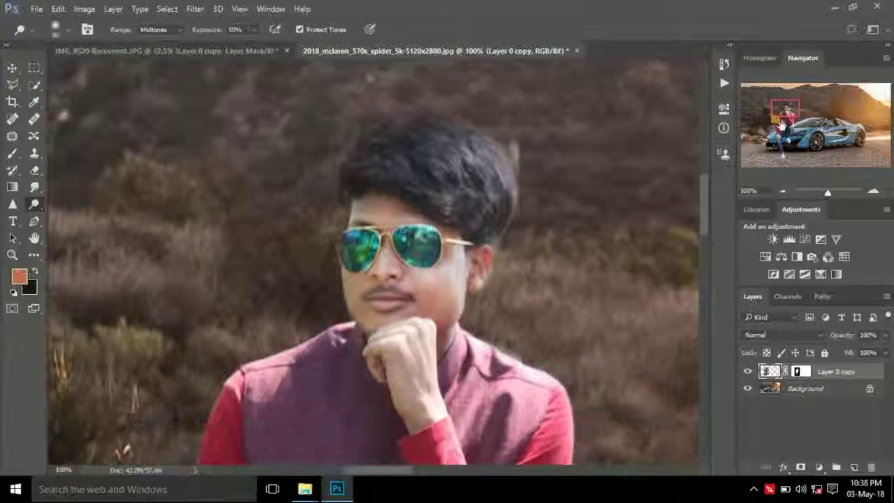
# - Lightly erase the man's chin and right cheek with a size-100 Eraser at 6% opacity
pyautogui.press('e')
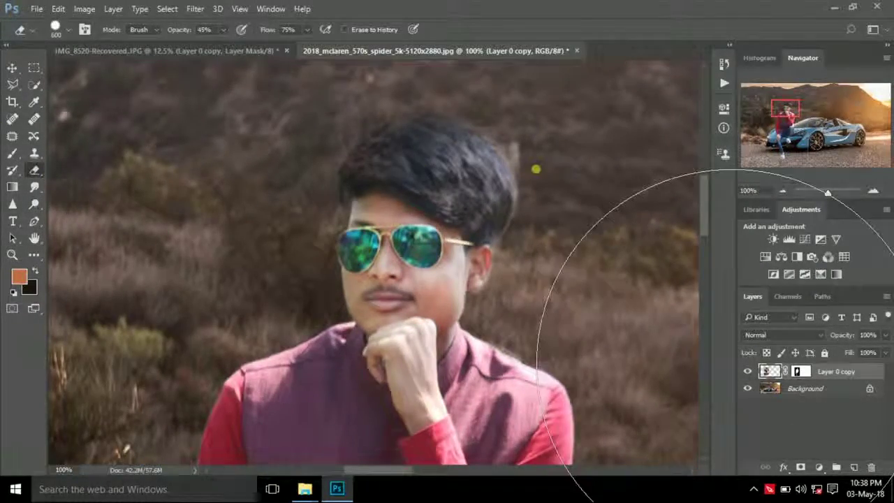
pyautogui.press('[')
pyautogui.press('[')
pyautogui.press('[')
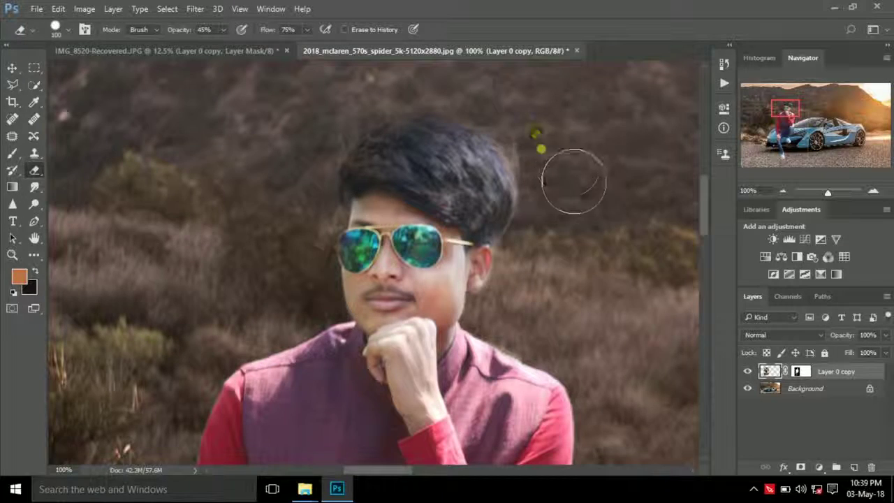
pyautogui.scroll(-2, 601, 245)
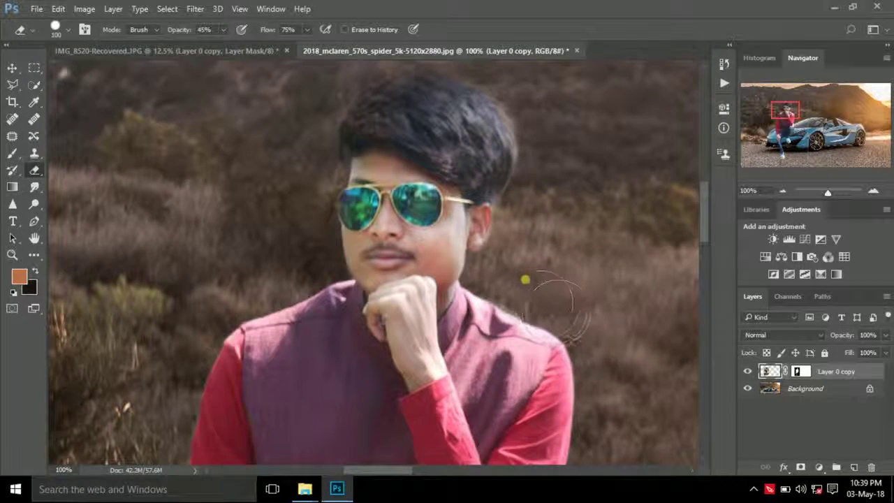
pyautogui.moveTo(785, 117); pyautogui.dragTo(787, 156)
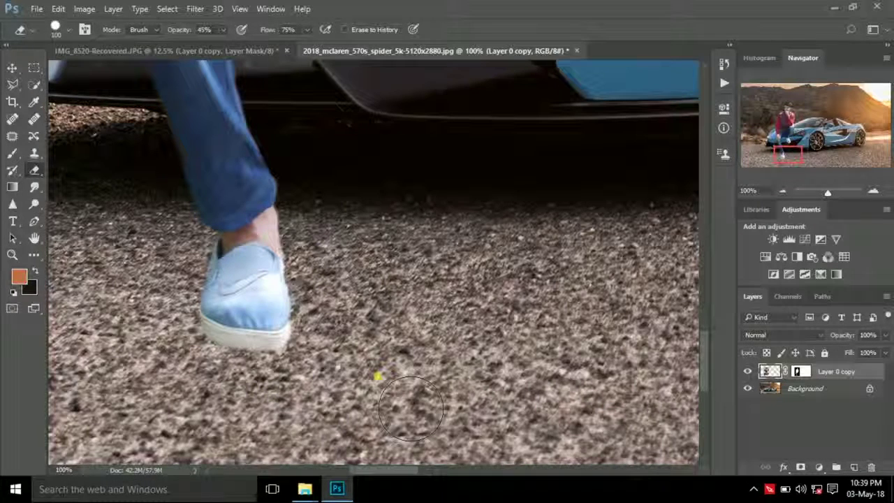
pyautogui.click(782, 191)
pyautogui.click(785, 111)
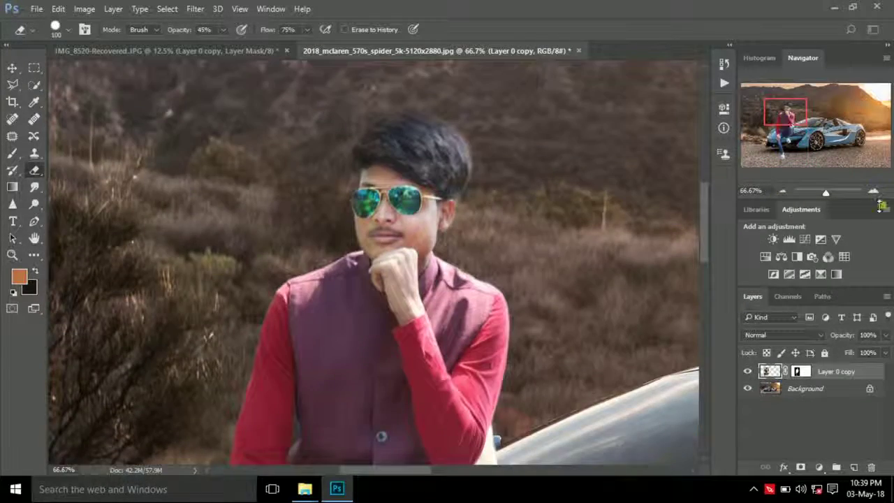
pyautogui.click(873, 190)
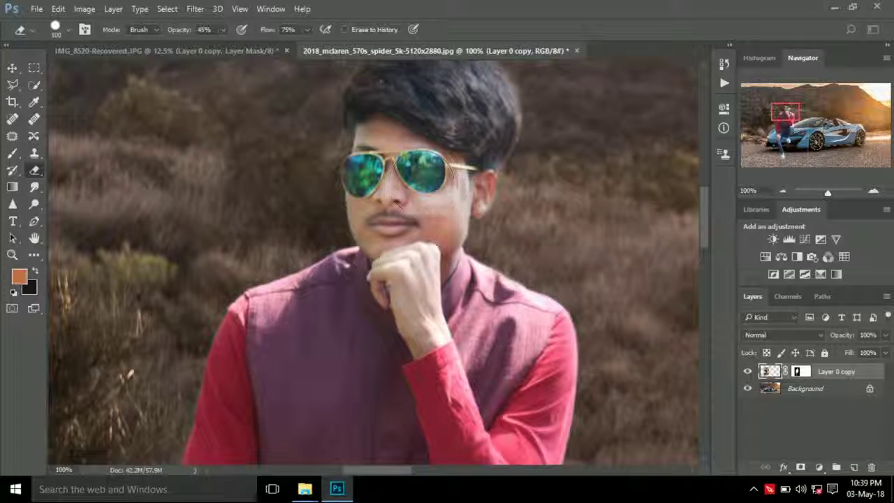
pyautogui.moveTo(222, 30); pyautogui.dragTo(193, 49)
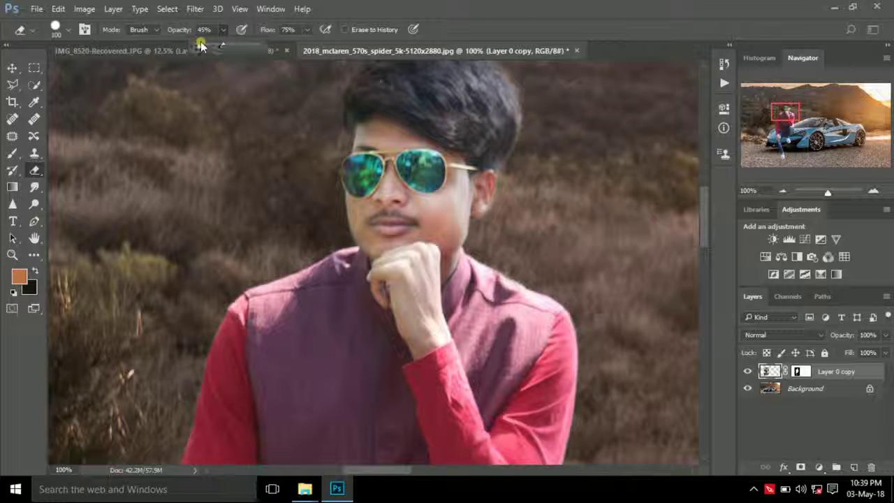
pyautogui.moveTo(429, 229); pyautogui.dragTo(427, 228)
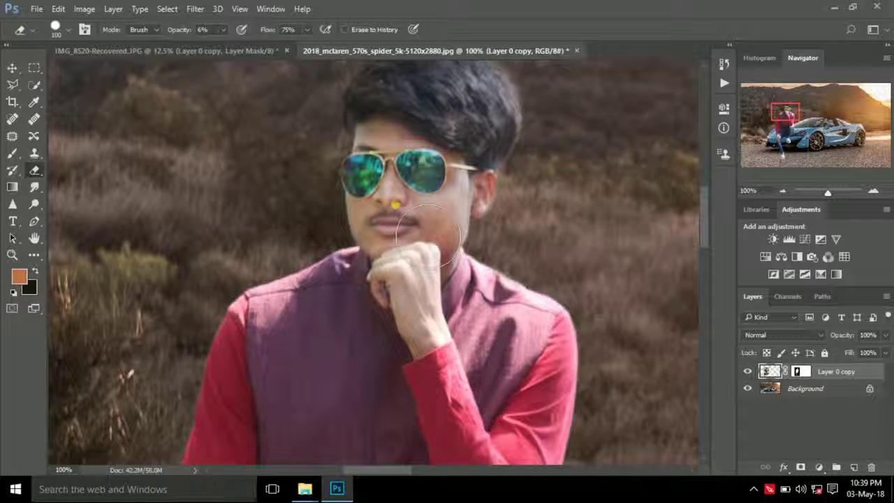
pyautogui.click(422, 204)
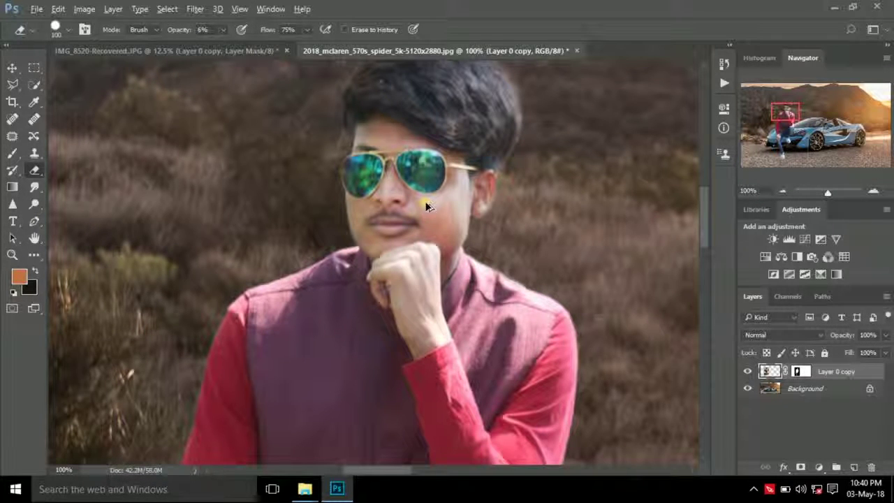
# - Dodge the cheek and forehead, then sample a skin tone as the Mixer Brush colour
pyautogui.click(34, 203)
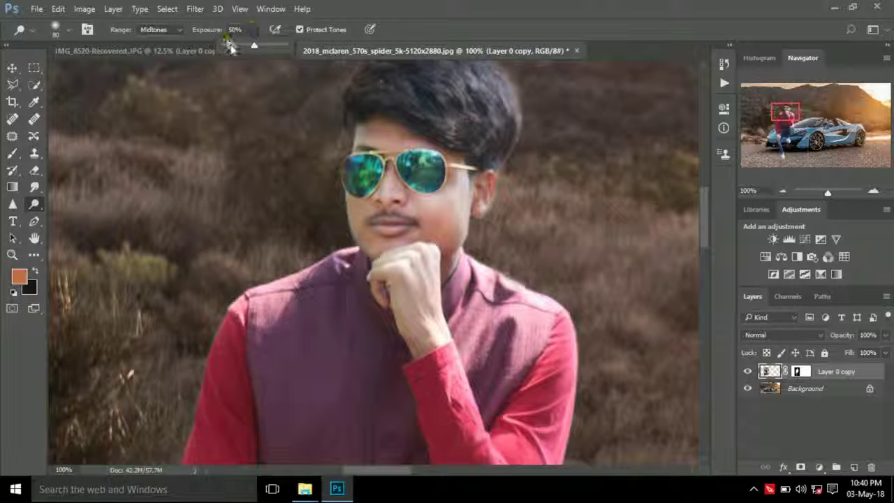
pyautogui.moveTo(461, 192); pyautogui.dragTo(426, 147)
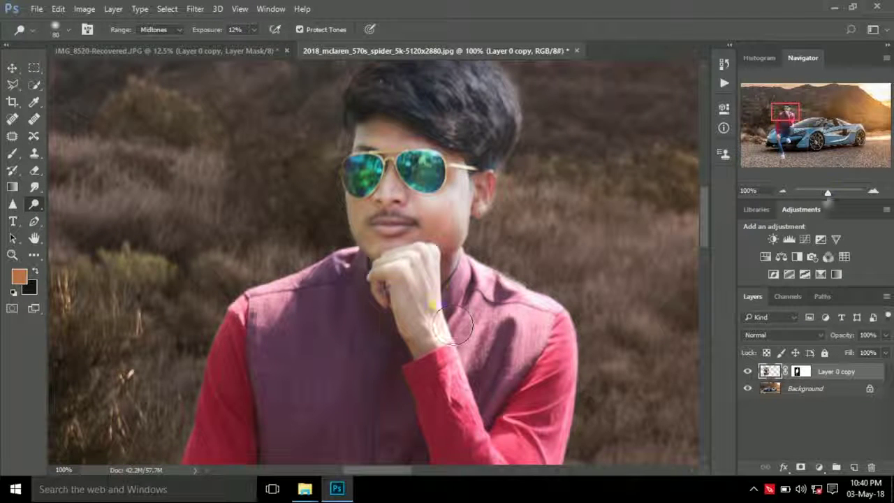
pyautogui.click(39, 258)
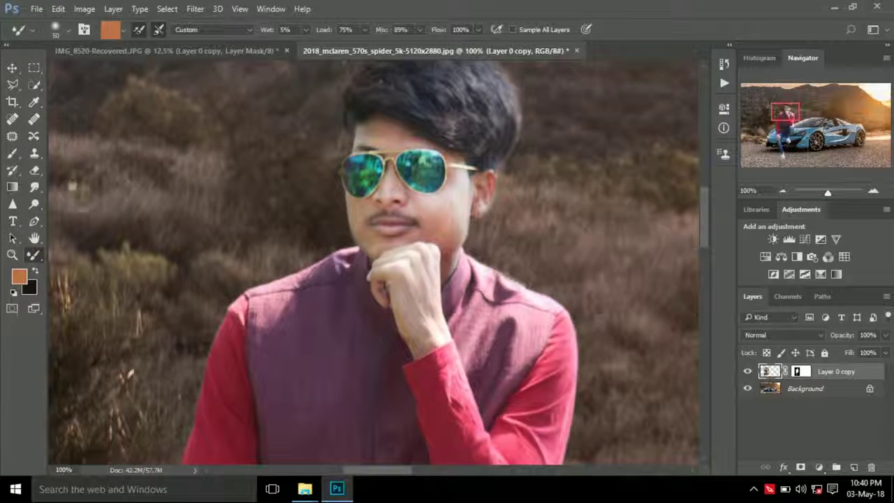
pyautogui.click(19, 277)
pyautogui.moveTo(484, 189)
pyautogui.mouseDown()
pyautogui.moveTo(373, 143)
pyautogui.moveTo(384, 187)
pyautogui.mouseUp()
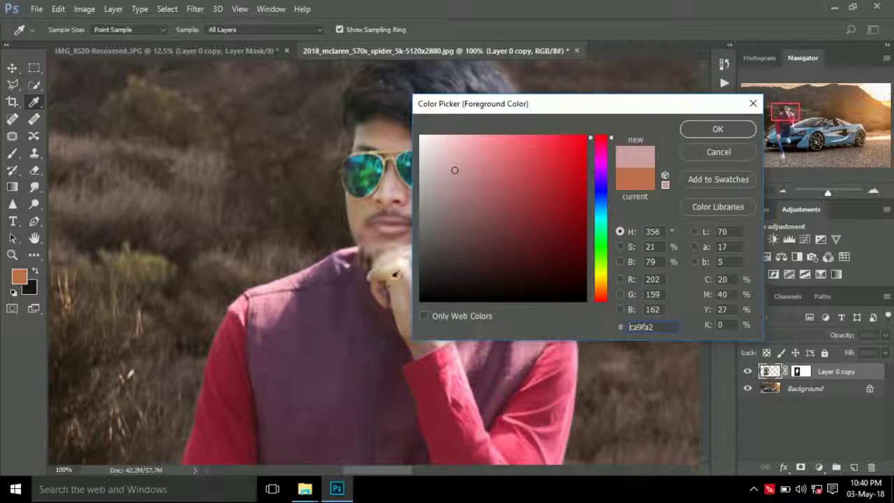
pyautogui.moveTo(389, 192); pyautogui.dragTo(404, 276)
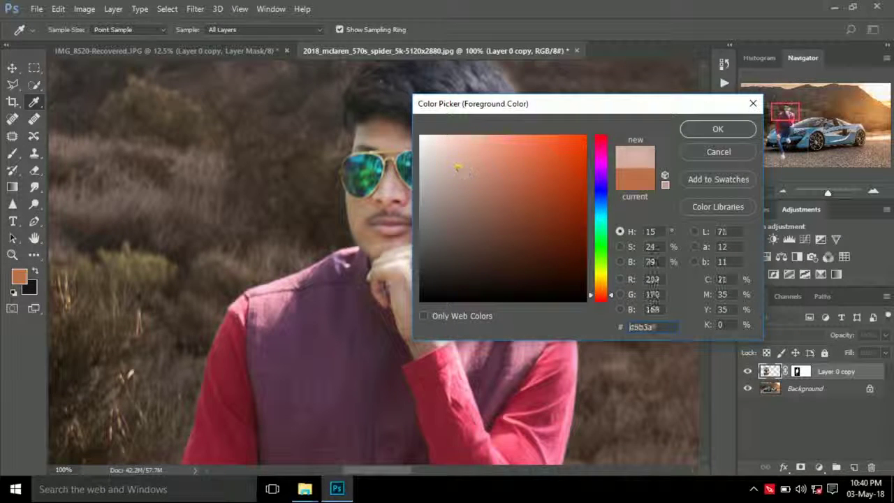
pyautogui.click(706, 129)
# - Smooth the forehead and the cheek near the mustache with a size-20 Mixer Brush
pyautogui.click(873, 190)
pyautogui.scroll(3, 549, 205)
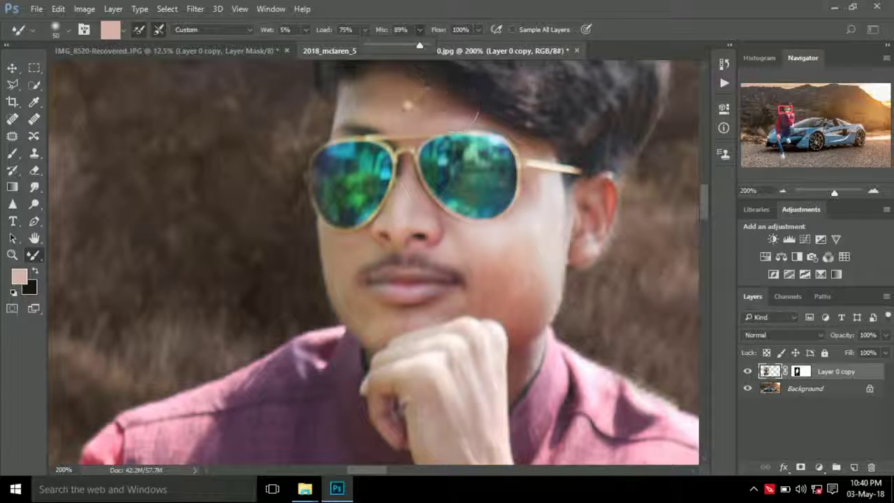
pyautogui.click(400, 105)
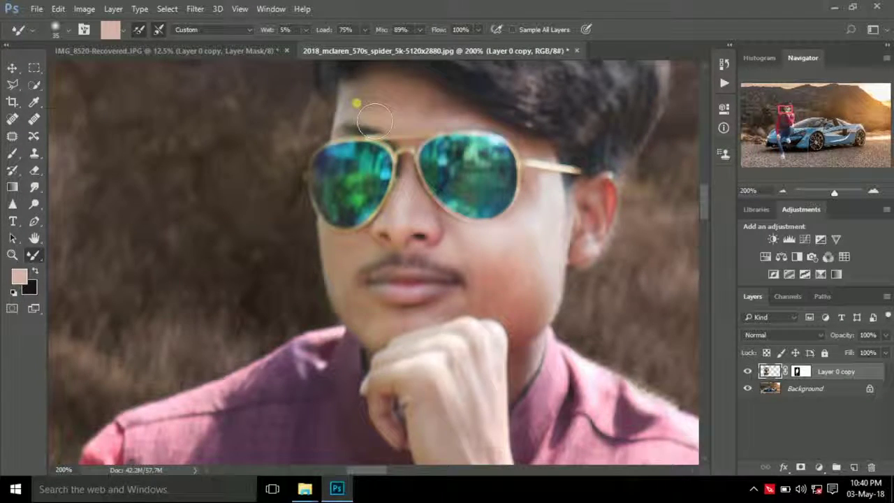
pyautogui.moveTo(420, 105); pyautogui.dragTo(452, 113)
pyautogui.press('[')
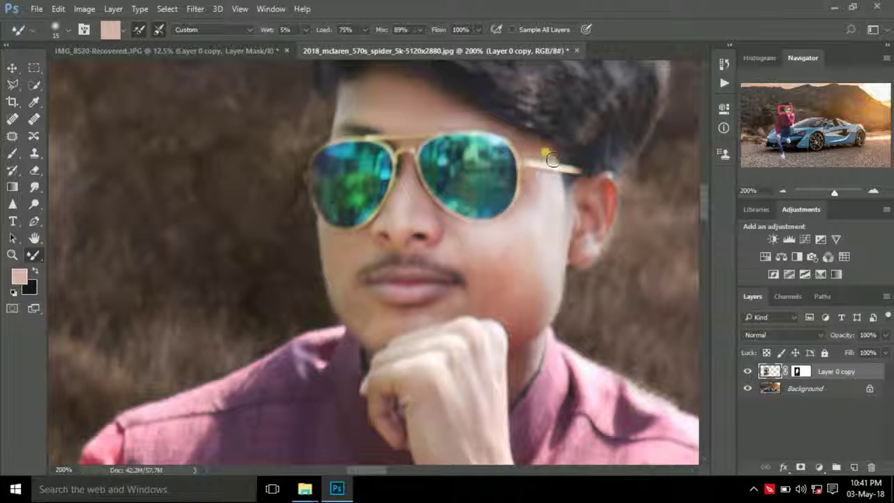
pyautogui.scroll(-2, 550, 159)
pyautogui.press(']')
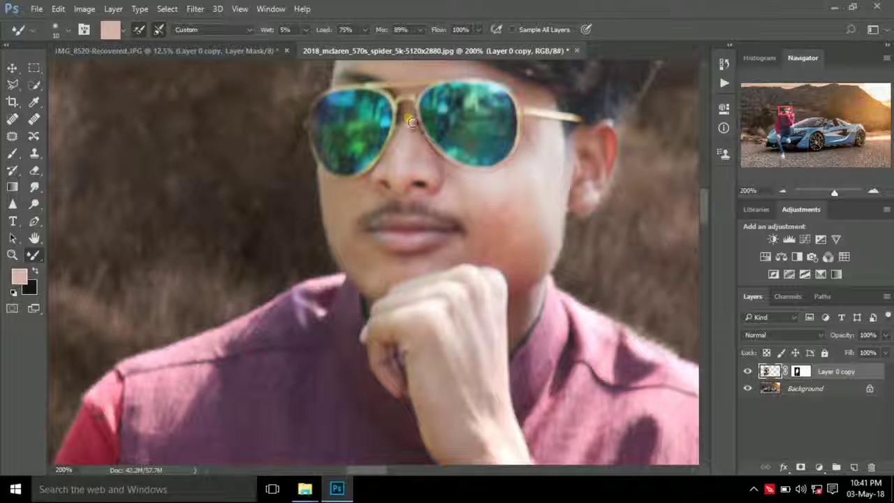
pyautogui.press(']')
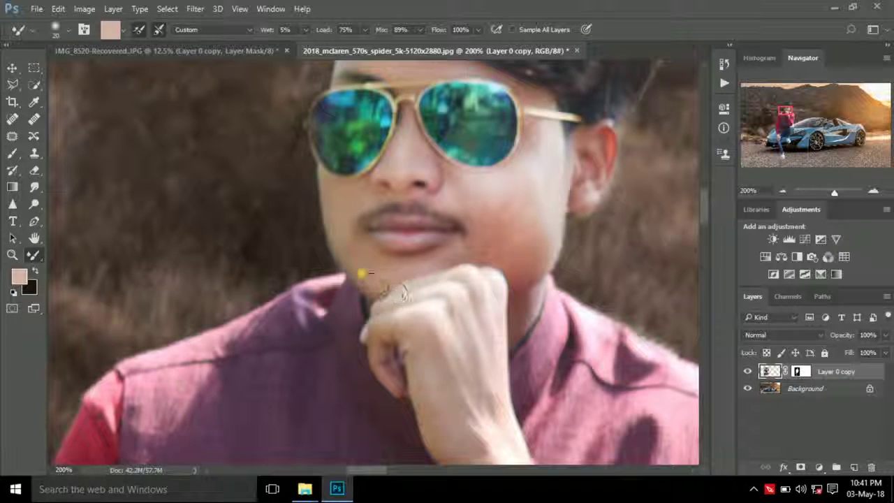
pyautogui.moveTo(468, 268)
pyautogui.mouseDown()
pyautogui.moveTo(482, 221)
pyautogui.moveTo(555, 156)
pyautogui.moveTo(523, 207)
pyautogui.moveTo(530, 267)
pyautogui.mouseUp()
# - Dodge the ear to remove its orange spot, then return to the Mixer Brush near the knee
pyautogui.press(']')
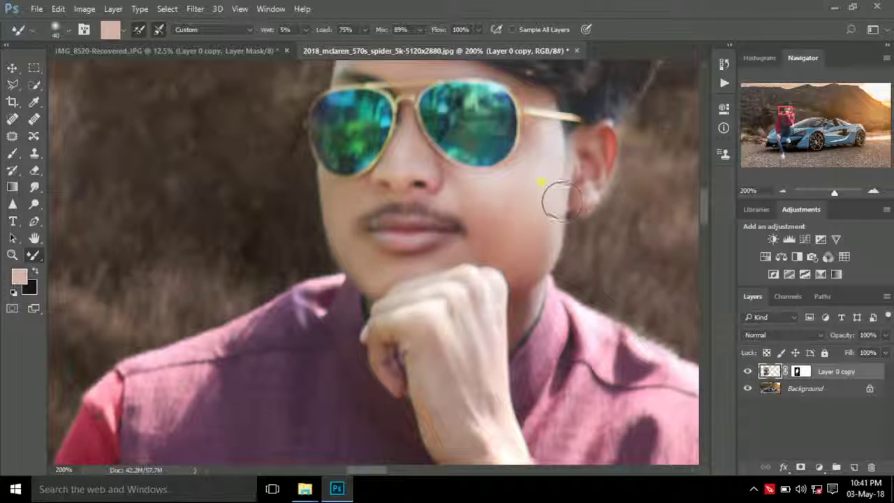
pyautogui.press('o')
pyautogui.moveTo(645, 185)
pyautogui.mouseDown()
pyautogui.moveTo(600, 168)
pyautogui.moveTo(607, 181)
pyautogui.mouseUp()
pyautogui.press('b')
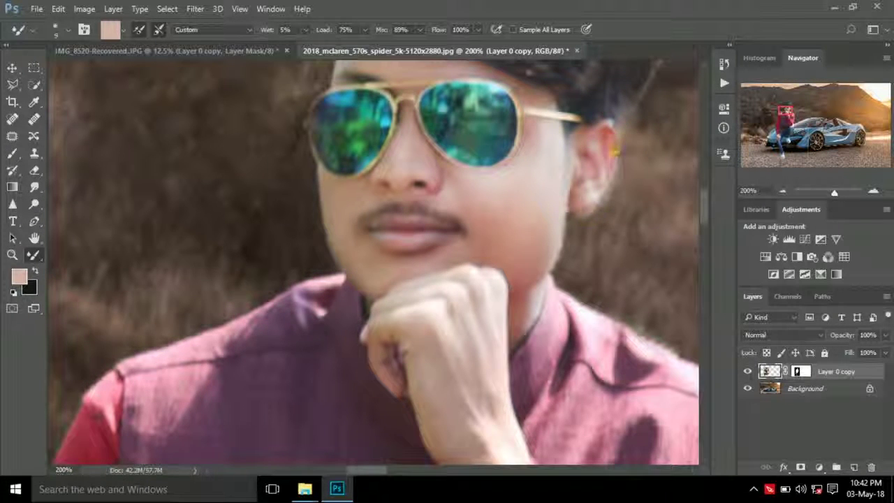
pyautogui.scroll(-3, 606, 138)
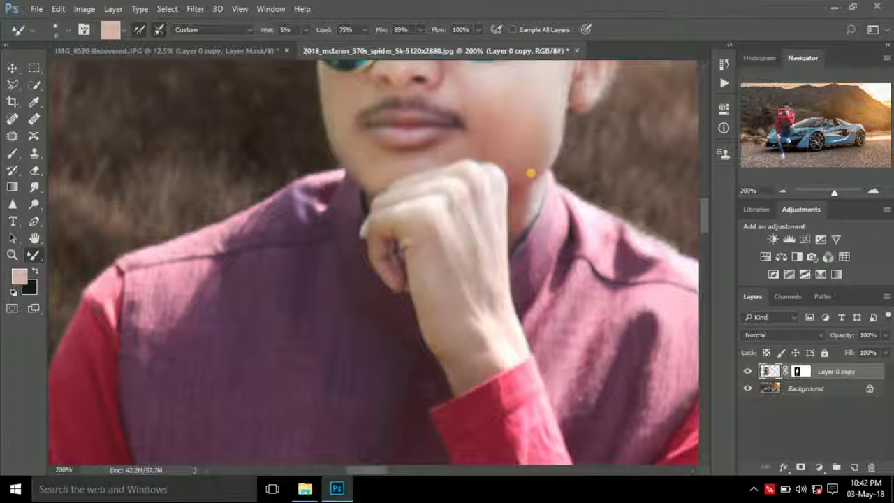
pyautogui.scroll(3, 457, 217)
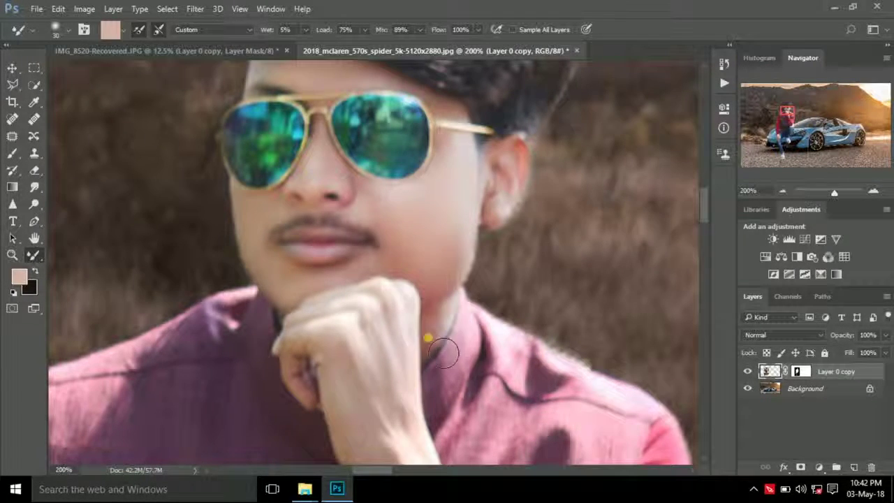
pyautogui.scroll(-3, 293, 248)
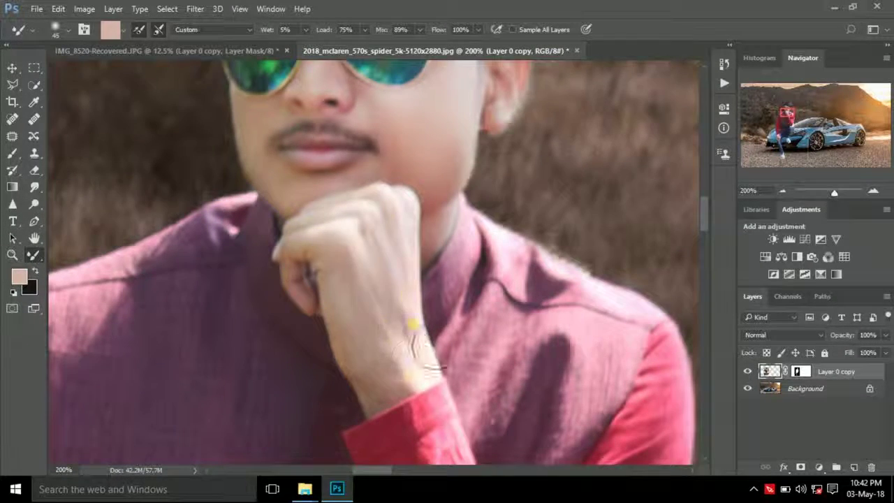
pyautogui.scroll(-2, 408, 329)
pyautogui.moveTo(794, 139); pyautogui.dragTo(782, 138)
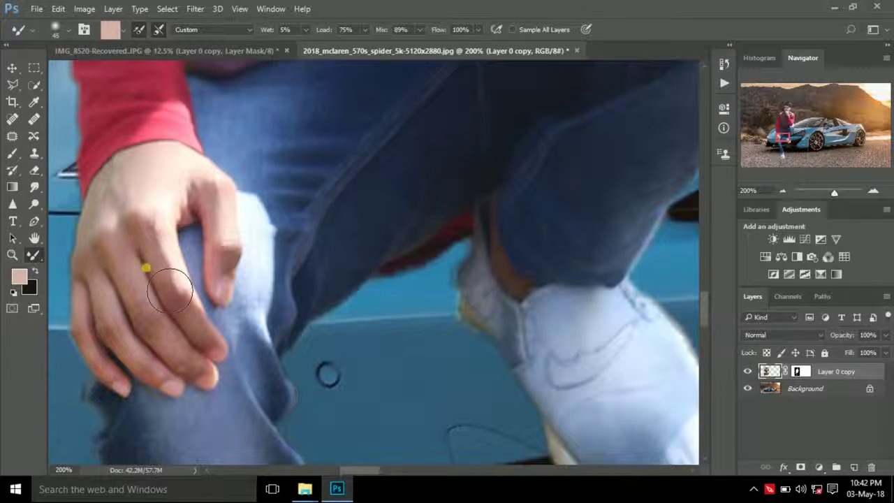
# - Lower the Mixer Brush mix to 81%, smooth the ankle above the shoe, and zoom out
pyautogui.scroll(-1, 508, 280)
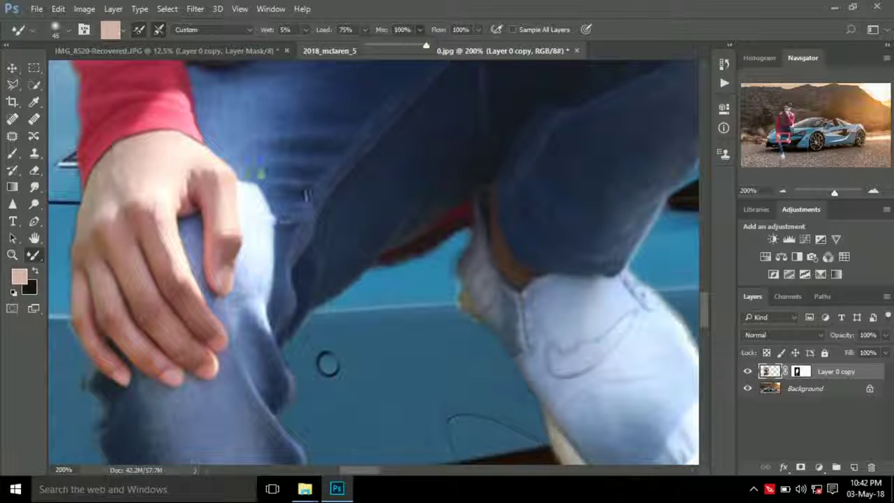
pyautogui.click(341, 110)
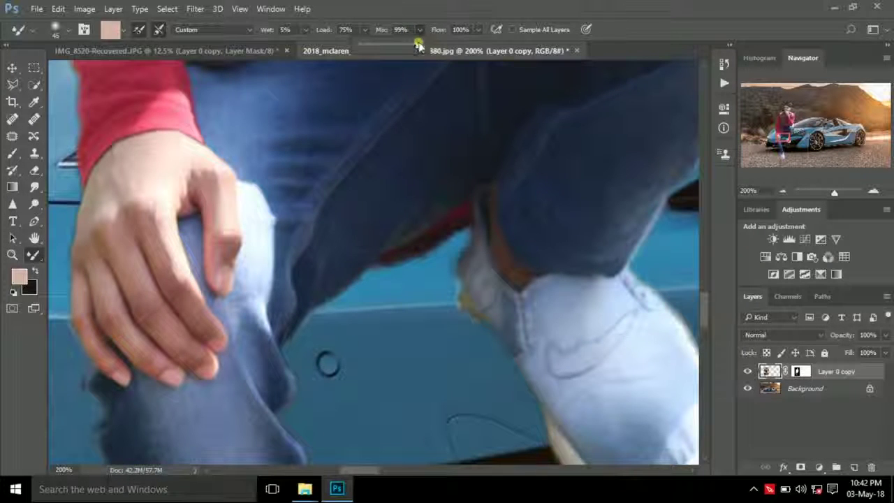
pyautogui.click(417, 49)
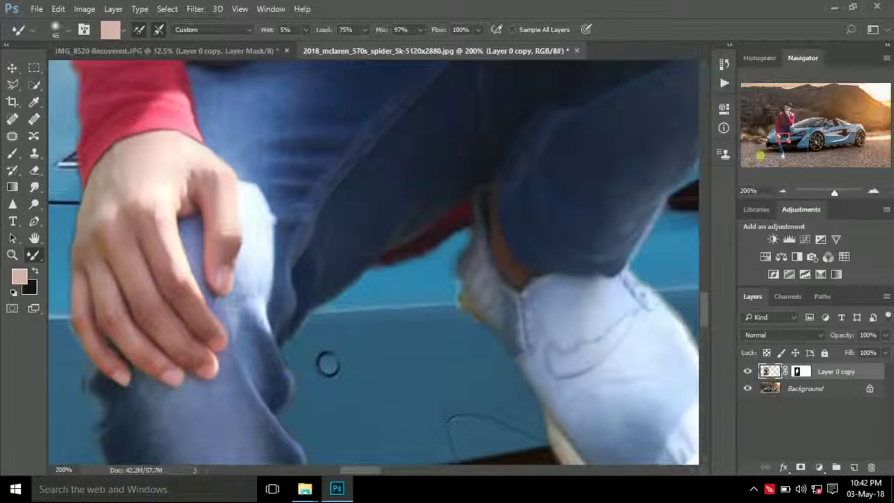
pyautogui.scroll(-5, 701, 189)
pyautogui.click(419, 30)
pyautogui.moveTo(417, 43); pyautogui.dragTo(405, 43)
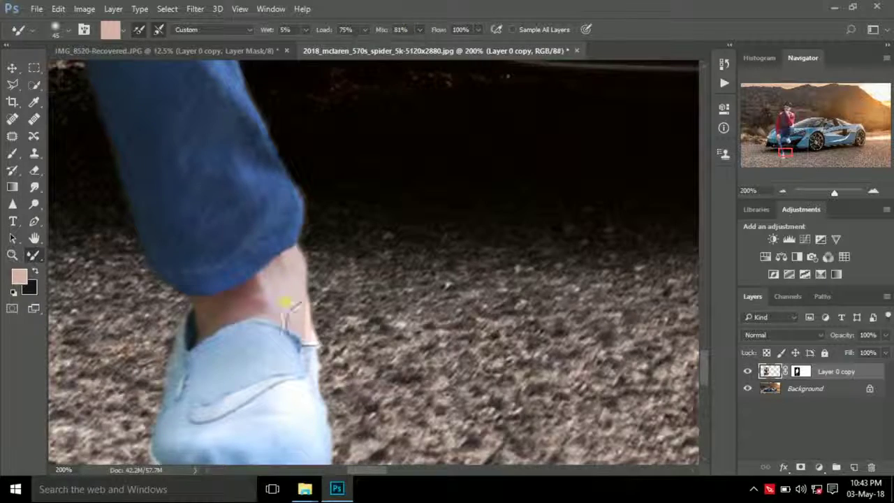
pyautogui.moveTo(286, 317); pyautogui.dragTo(279, 307)
pyautogui.click(784, 191)
pyautogui.click(788, 193)
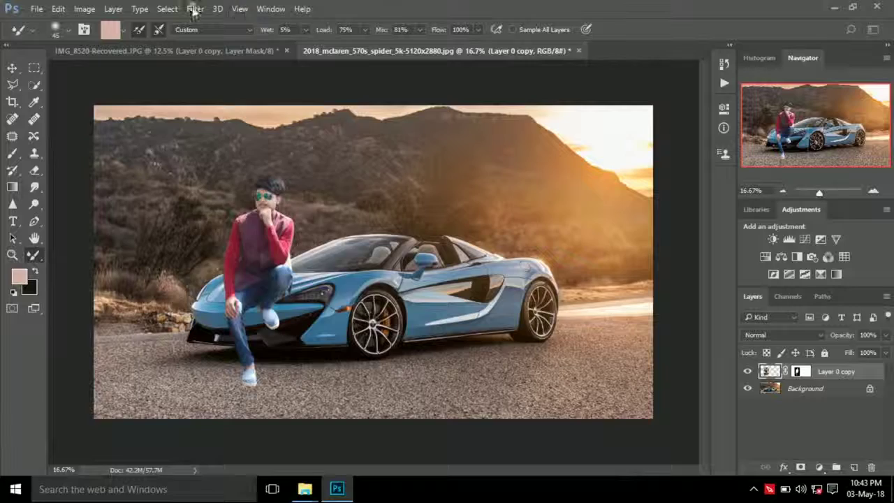
# - Open the Camera Raw Filter on the man's layer with the preview zoomed to 200%
pyautogui.click(195, 8)
pyautogui.click(255, 85)
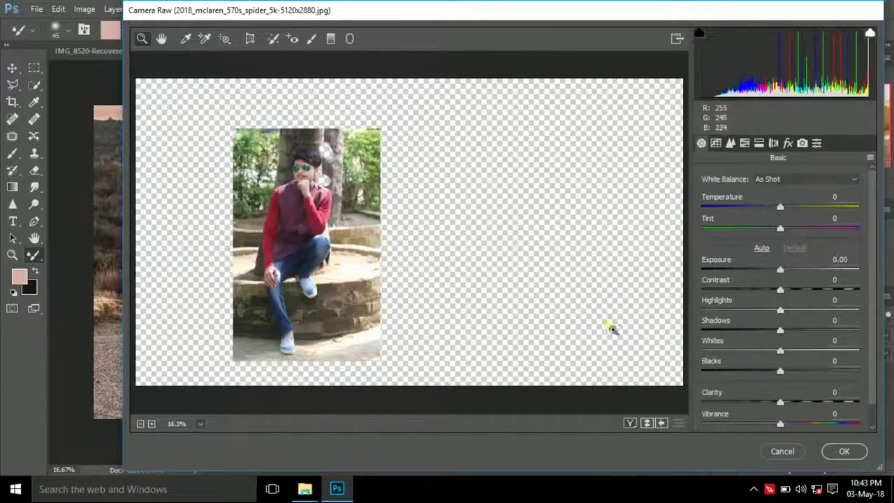
pyautogui.click(150, 423)
pyautogui.click(151, 423)
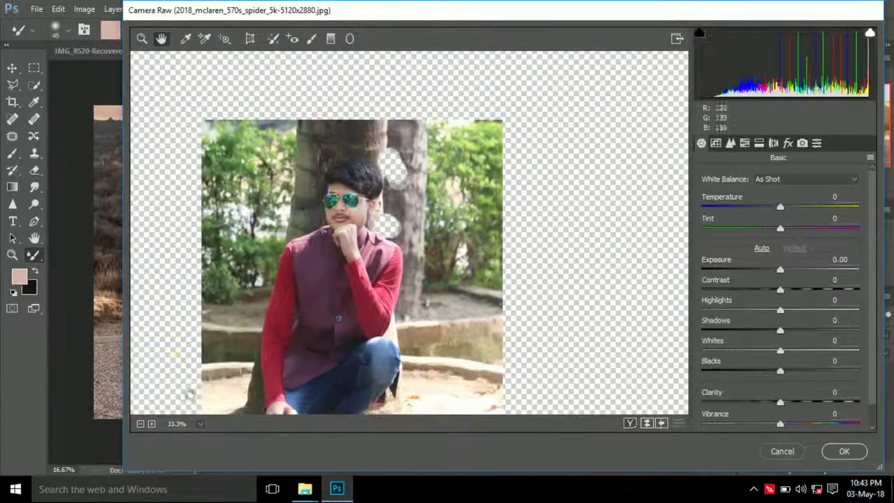
pyautogui.click(150, 423)
pyautogui.click(151, 423)
pyautogui.click(166, 424)
pyautogui.click(189, 311)
pyautogui.click(151, 423)
# - Cool the man's temperature slightly and raise his vibrance, clarity and contrast
pyautogui.moveTo(250, 299); pyautogui.dragTo(282, 309)
pyautogui.moveTo(780, 207); pyautogui.dragTo(771, 208)
pyautogui.scroll(-1, 791, 300)
pyautogui.moveTo(787, 399); pyautogui.dragTo(786, 378)
pyautogui.moveTo(780, 265); pyautogui.dragTo(786, 267)
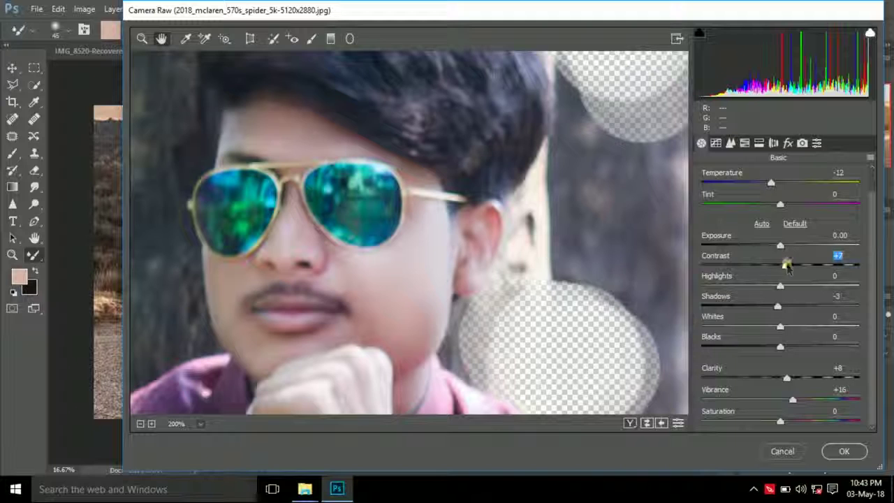
# - In HSL, shift the red hue, set red saturation -13, and luminance Reds +37, Oranges +28
pyautogui.click(759, 142)
pyautogui.click(744, 143)
pyautogui.click(706, 197)
pyautogui.moveTo(784, 246)
pyautogui.mouseDown()
pyautogui.moveTo(768, 269)
pyautogui.moveTo(773, 246)
pyautogui.moveTo(813, 246)
pyautogui.moveTo(810, 269)
pyautogui.mouseUp()
pyautogui.click(749, 198)
pyautogui.click(799, 198)
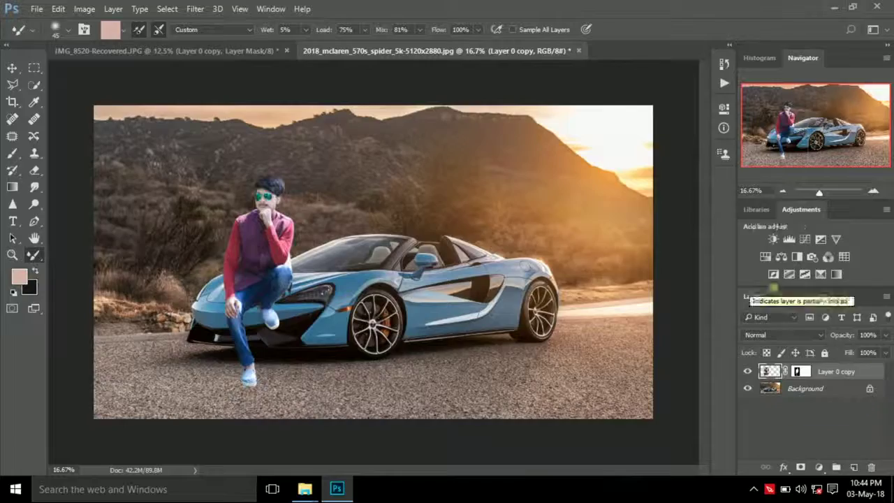
pyautogui.hotkey('ctrl', '+')
pyautogui.click(34, 238)
pyautogui.moveTo(280, 279); pyautogui.dragTo(341, 265)
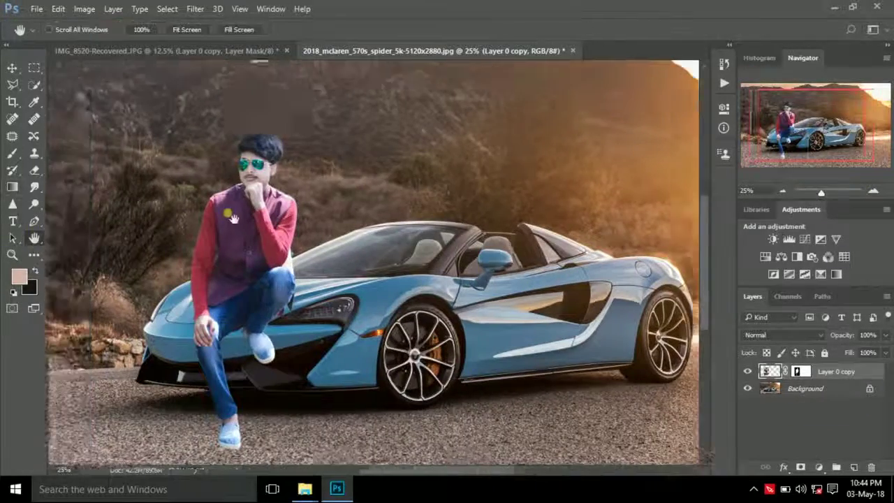
# - Camera Raw the Background: Temperature -20, Exposure +0.35, Contrast +40, more clarity, Vibrance +41
pyautogui.click(803, 389)
pyautogui.click(195, 8)
pyautogui.click(214, 84)
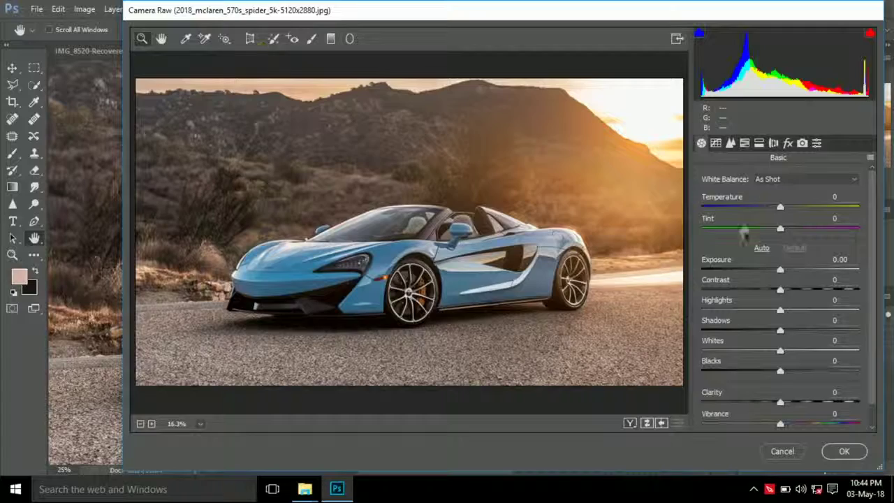
pyautogui.click(765, 208)
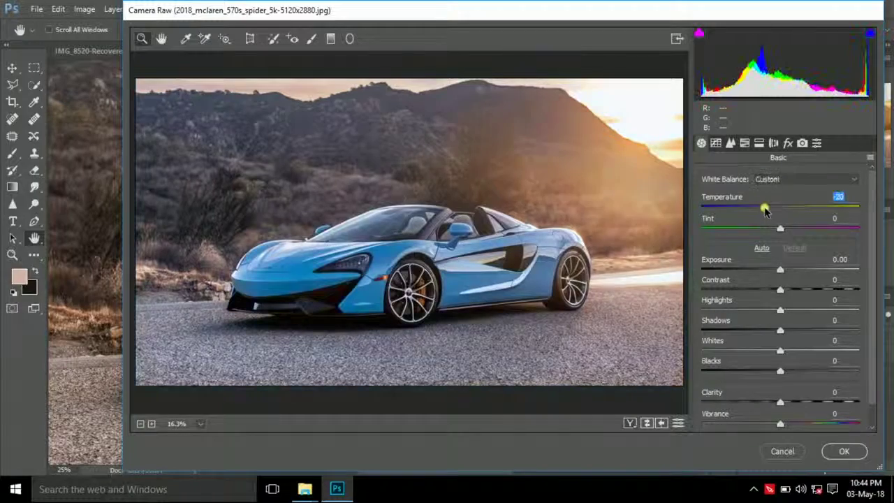
pyautogui.click(785, 271)
pyautogui.moveTo(780, 292); pyautogui.dragTo(812, 294)
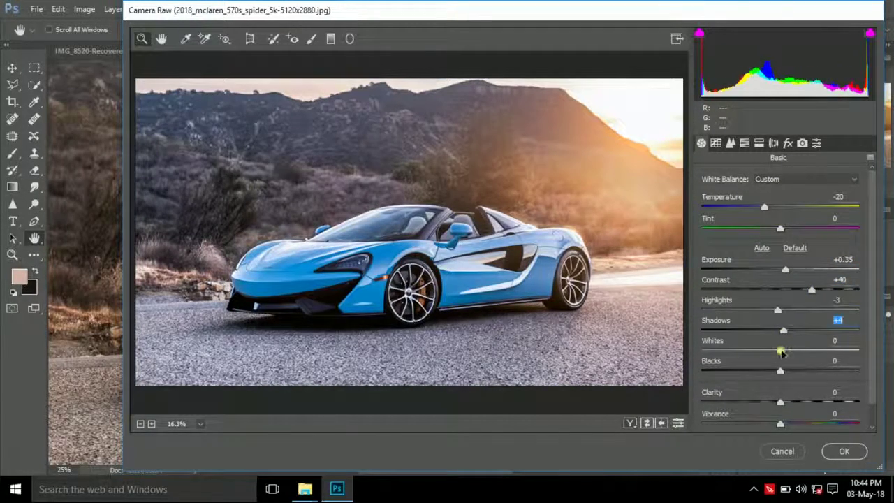
pyautogui.moveTo(781, 372); pyautogui.dragTo(771, 372)
pyautogui.scroll(-1, 771, 372)
pyautogui.click(792, 379)
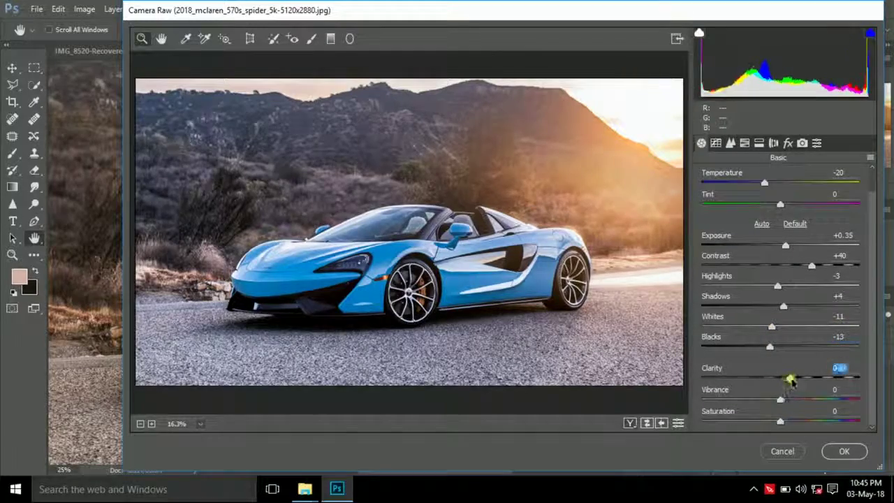
pyautogui.moveTo(797, 403); pyautogui.dragTo(810, 400)
pyautogui.click(855, 458)
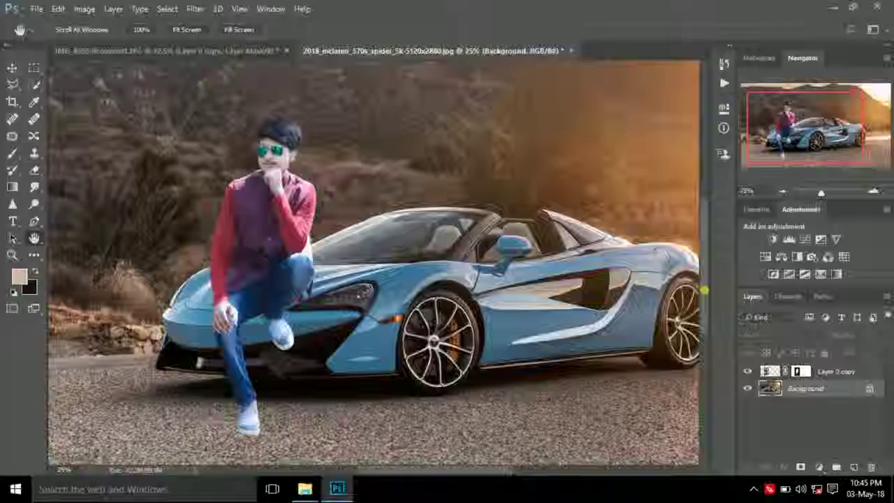
# - Open the Camera Raw Filter on the man's layer and cool its temperature to -7
pyautogui.click(194, 8)
pyautogui.click(223, 84)
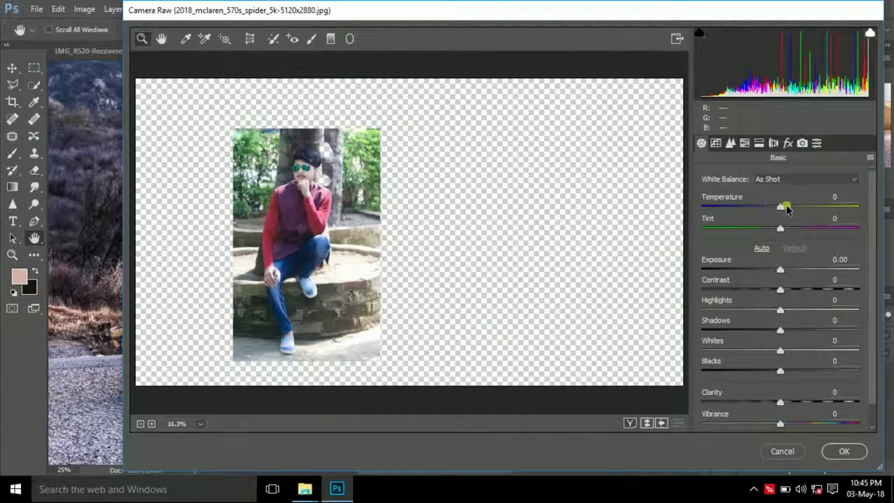
pyautogui.moveTo(785, 206); pyautogui.dragTo(777, 209)
# - Zoom the preview to 50%, reset Temperature to neutral, and raise Exposure and Contrast
pyautogui.click(152, 423)
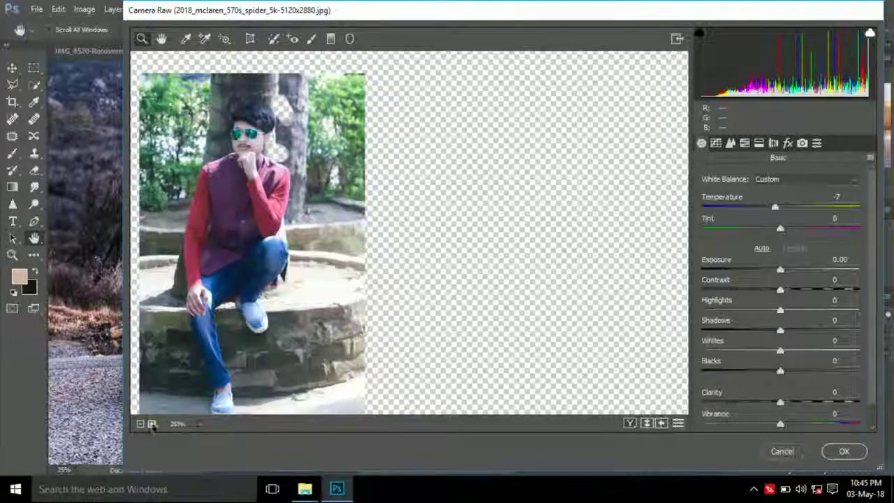
pyautogui.click(152, 423)
pyautogui.click(152, 423)
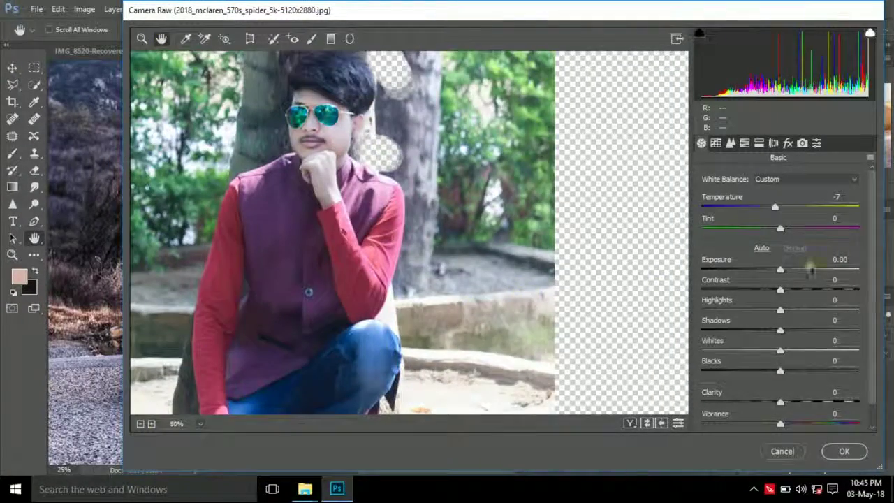
pyautogui.doubleClick(774, 207)
pyautogui.moveTo(779, 271)
pyautogui.mouseDown()
pyautogui.moveTo(807, 289)
pyautogui.moveTo(781, 270)
pyautogui.moveTo(792, 291)
pyautogui.mouseUp()
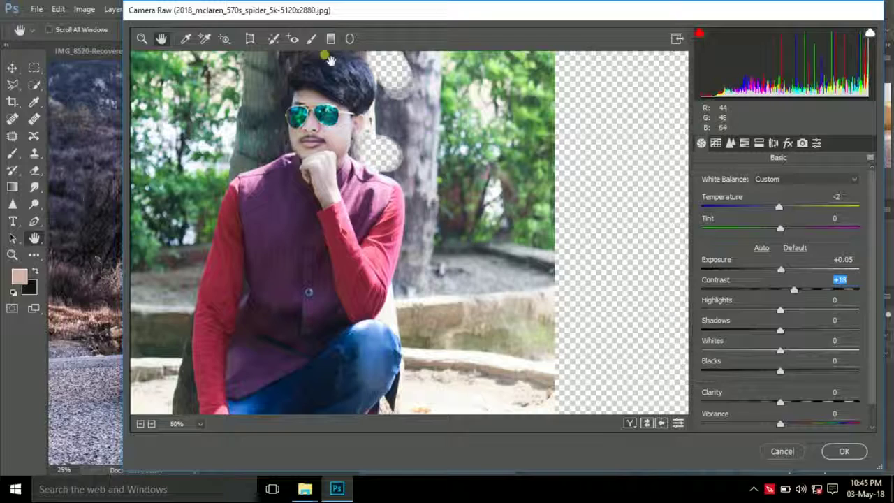
# - Paint an Adjustment Brush with Saturation +86 over the man's vest
pyautogui.click(311, 39)
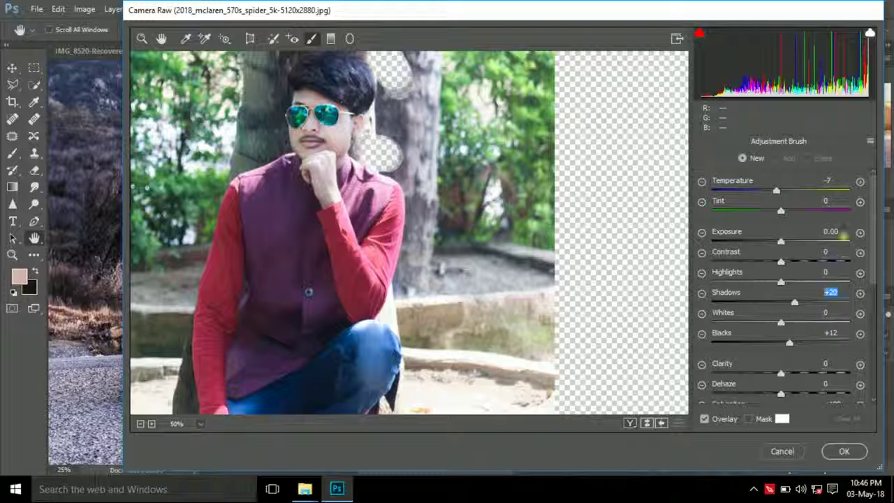
pyautogui.scroll(-3, 843, 315)
pyautogui.scroll(-2, 849, 280)
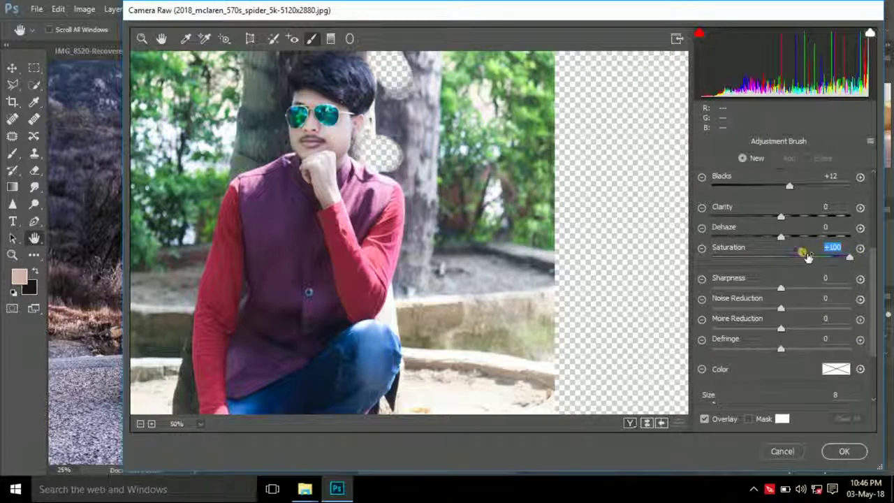
pyautogui.moveTo(818, 259); pyautogui.dragTo(839, 258)
pyautogui.scroll(4, 779, 272)
pyautogui.scroll(1, 779, 272)
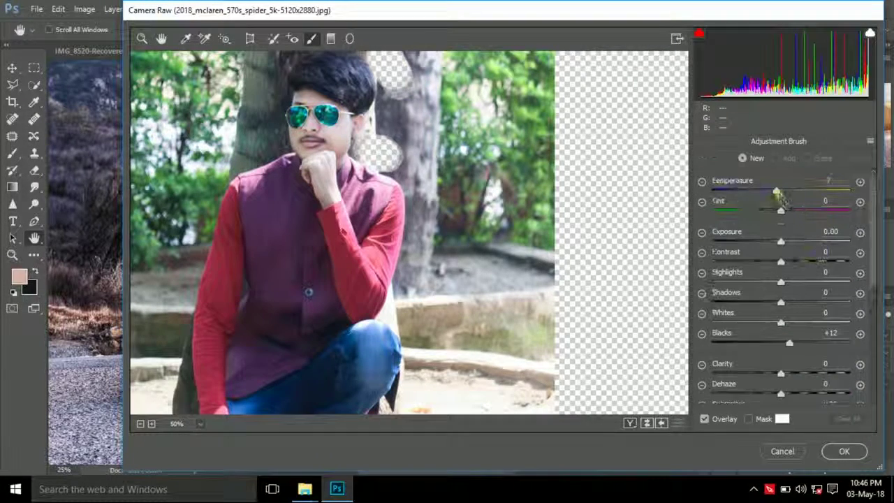
pyautogui.scroll(-1, 779, 274)
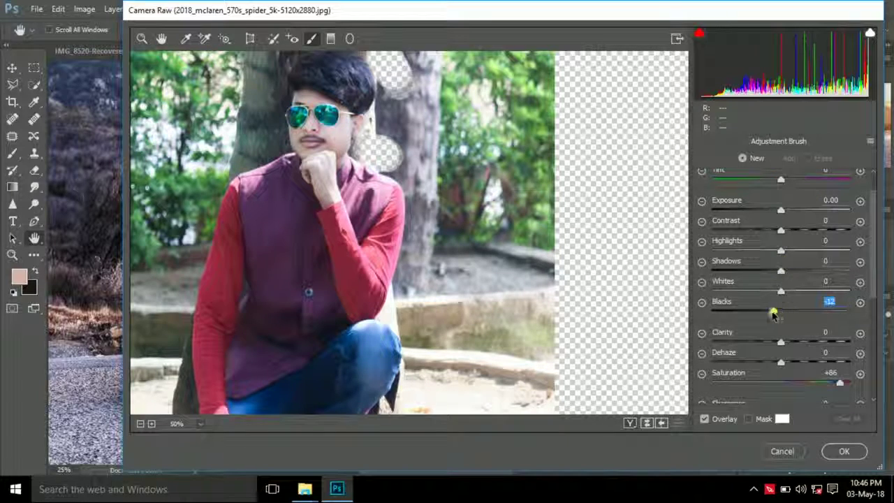
pyautogui.moveTo(296, 216); pyautogui.dragTo(292, 304)
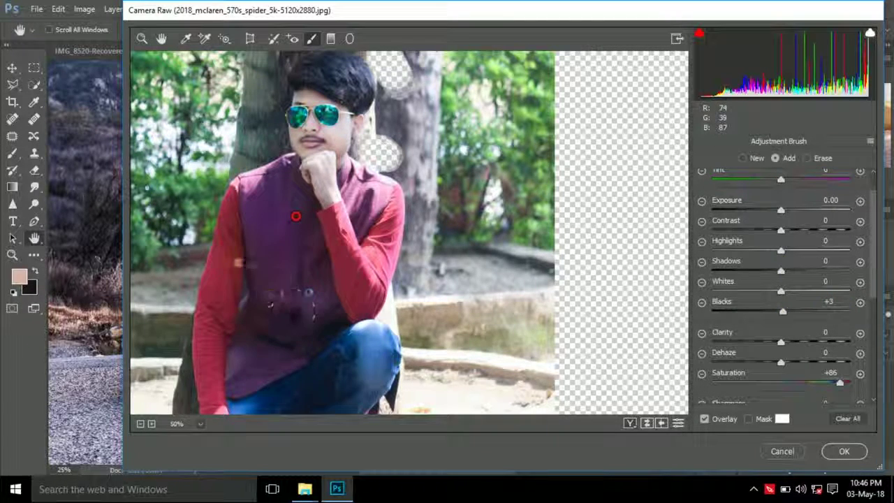
pyautogui.scroll(-2, 290, 332)
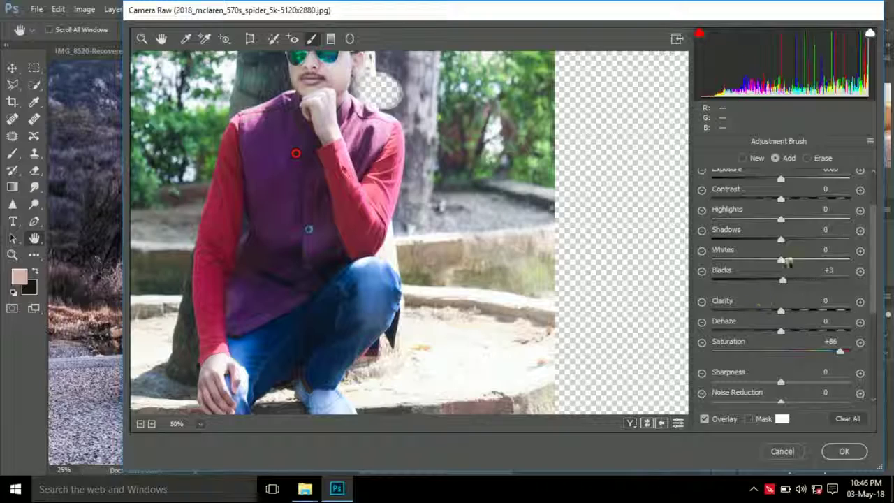
pyautogui.scroll(1, 789, 248)
pyautogui.moveTo(782, 241); pyautogui.dragTo(817, 240)
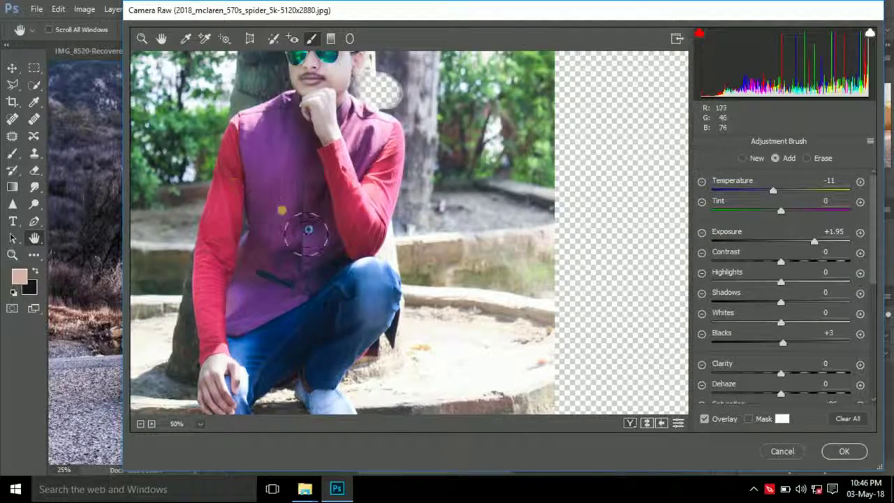
# - Raise brush density to 50 and paint a brighter second adjustment onto the vest
pyautogui.scroll(-2, 234, 150)
pyautogui.scroll(-3, 328, 279)
pyautogui.scroll(-3, 300, 335)
pyautogui.scroll(1, 320, 274)
pyautogui.scroll(2, 328, 231)
pyautogui.scroll(6, 363, 164)
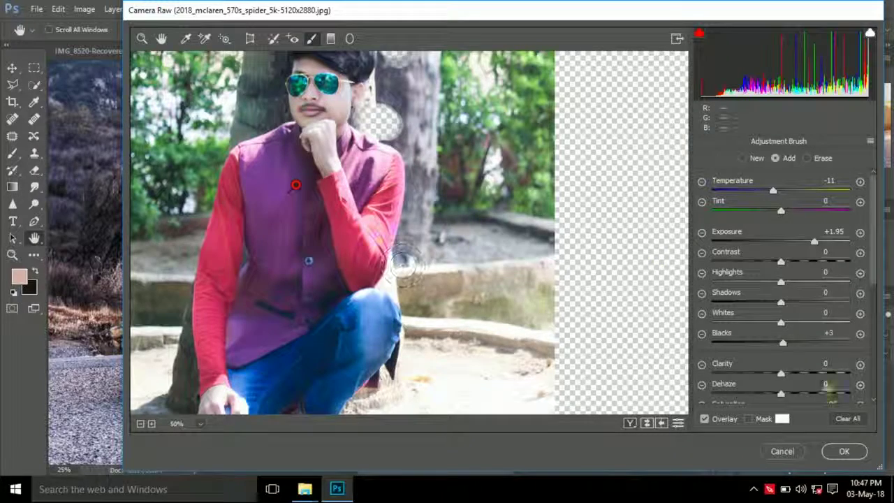
pyautogui.scroll(-3, 871, 237)
pyautogui.scroll(-3, 870, 237)
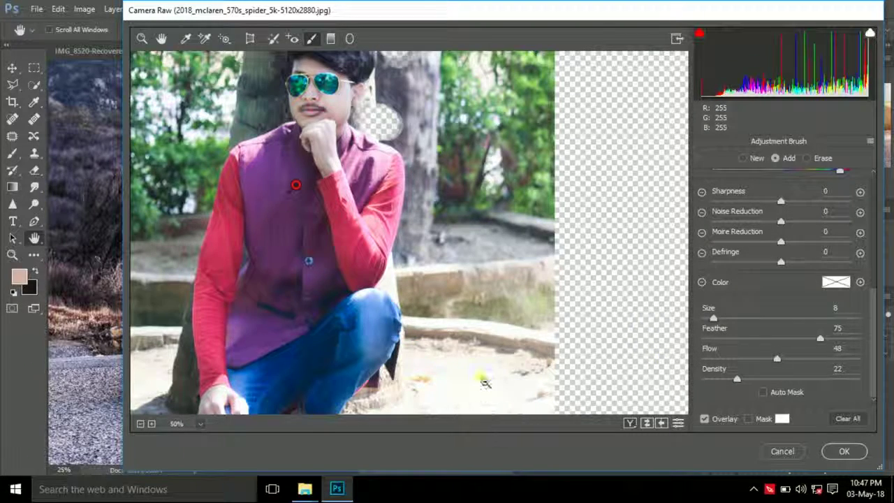
pyautogui.click(781, 378)
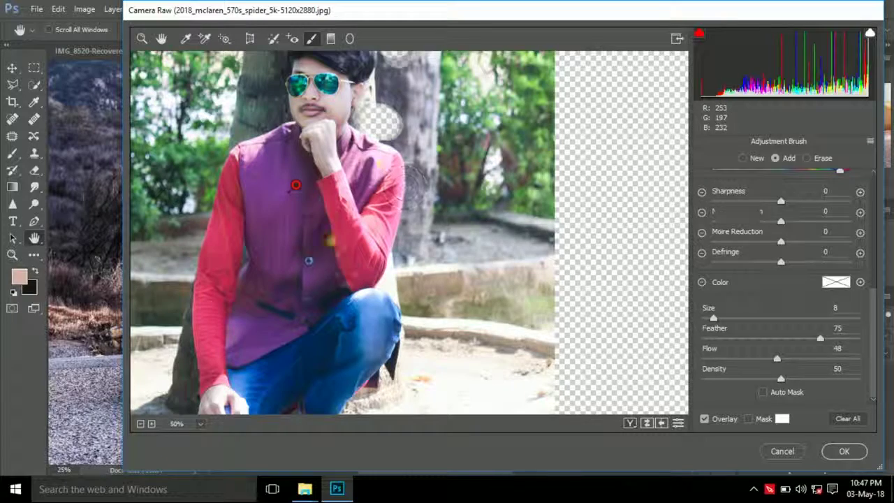
pyautogui.click(296, 184)
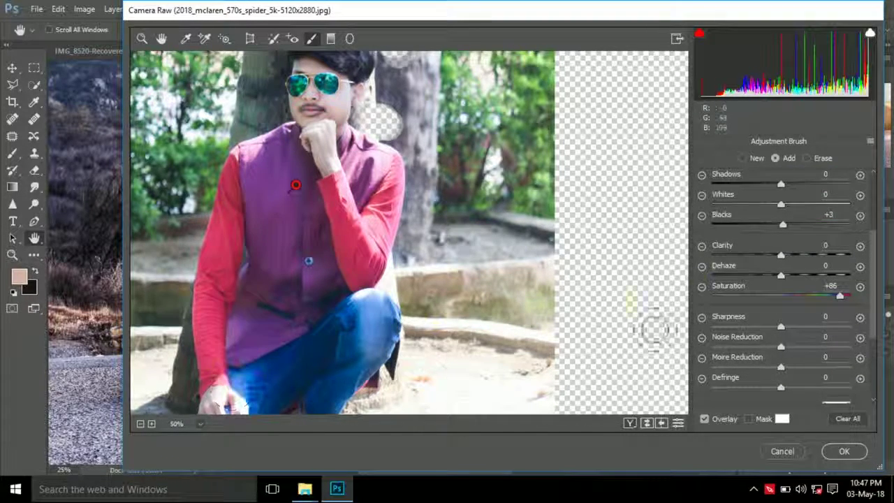
pyautogui.scroll(5, 768, 265)
pyautogui.moveTo(808, 242); pyautogui.dragTo(825, 243)
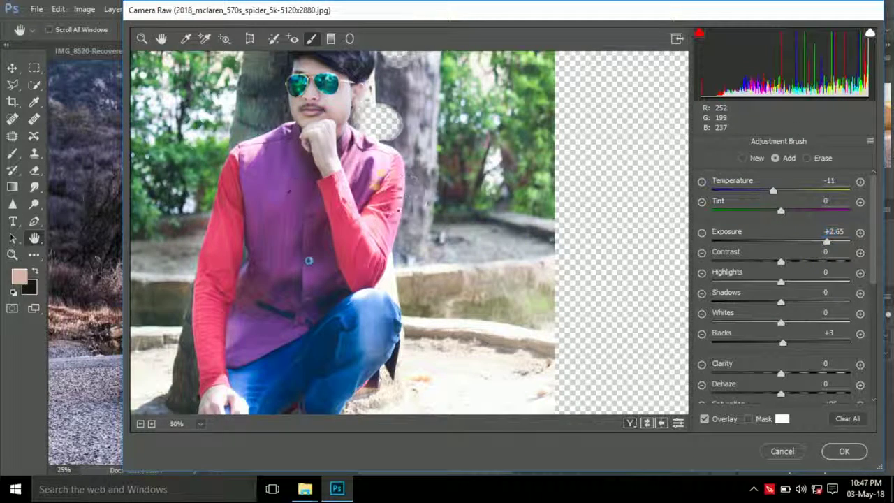
# - Brush the adjustment onto the man's shoe and apply the Camera Raw Filter
pyautogui.scroll(-3, 356, 321)
pyautogui.moveTo(363, 330); pyautogui.dragTo(340, 332)
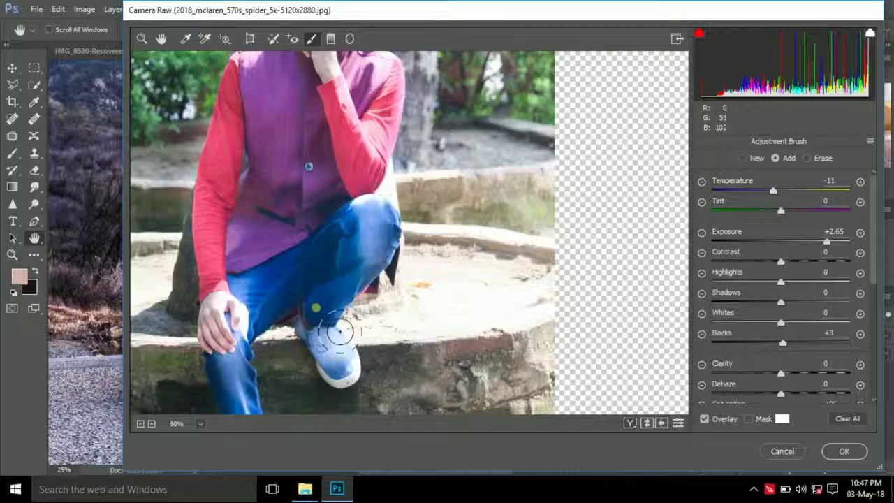
pyautogui.click(844, 451)
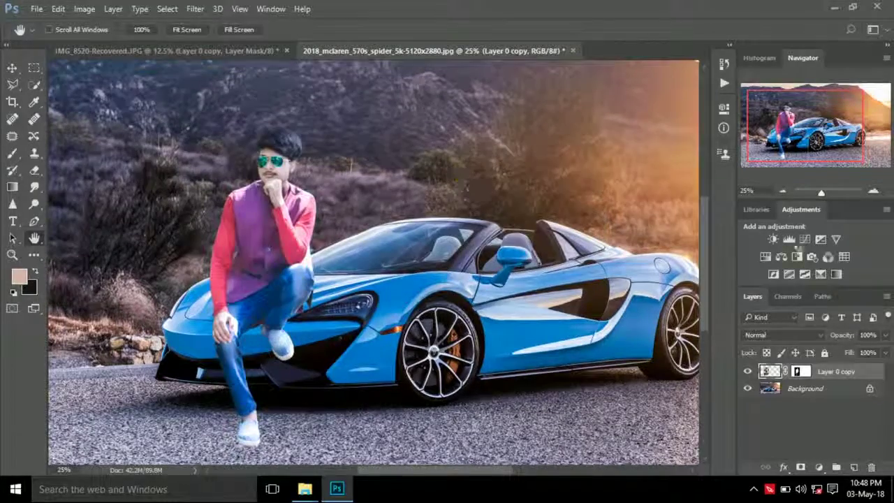
# - Burn the shadow under the car slightly darker
pyautogui.click(782, 191)
pyautogui.click(872, 192)
pyautogui.moveTo(831, 151); pyautogui.dragTo(816, 157)
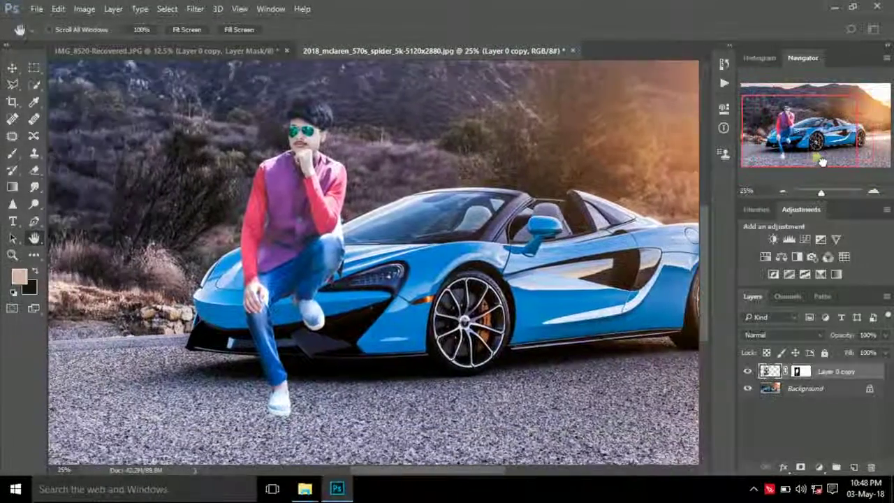
pyautogui.rightClick(34, 203)
pyautogui.click(77, 213)
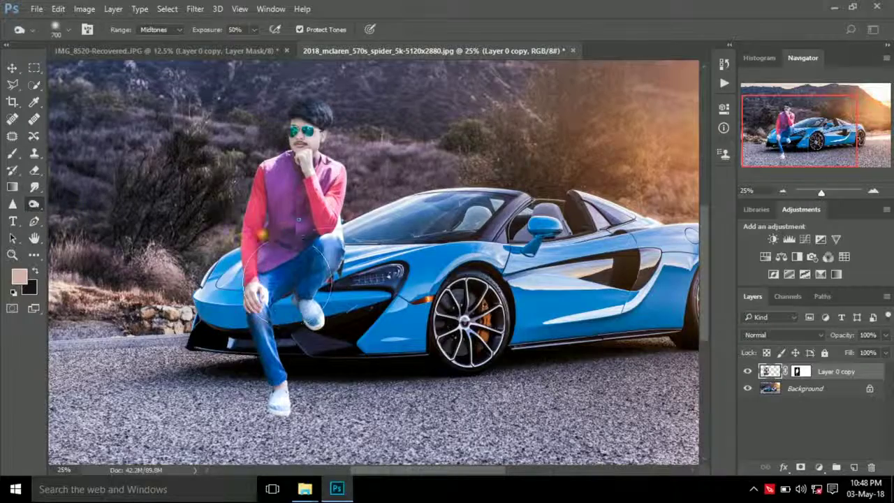
pyautogui.moveTo(323, 170); pyautogui.dragTo(341, 390)
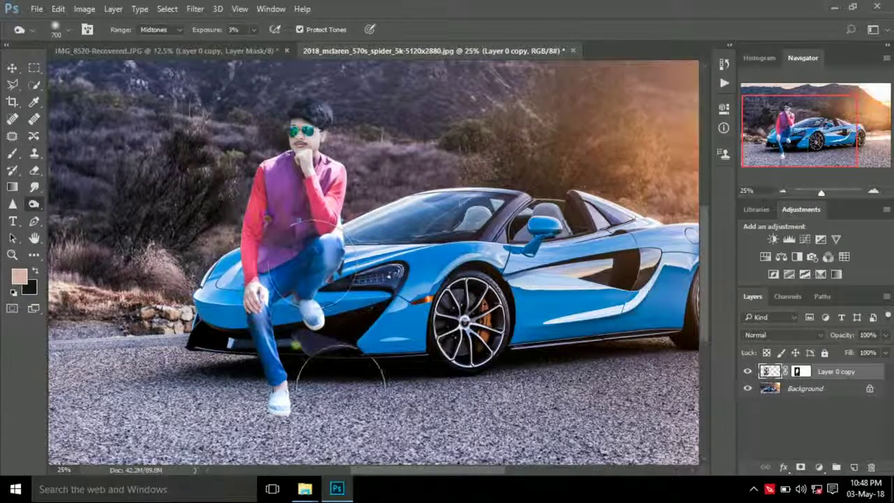
# - Switch the toning brush to Dodge and reframe the view on the man and car
pyautogui.rightClick(33, 203)
pyautogui.click(69, 198)
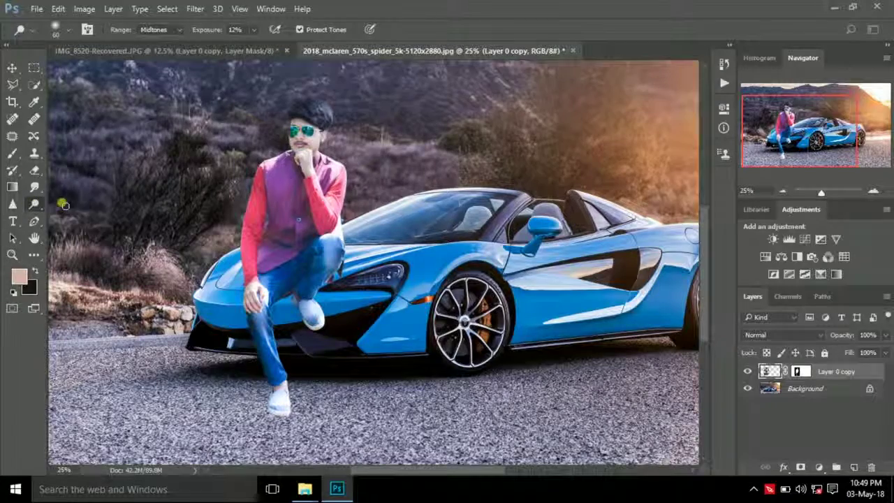
pyautogui.hotkey('ctrl', '-')
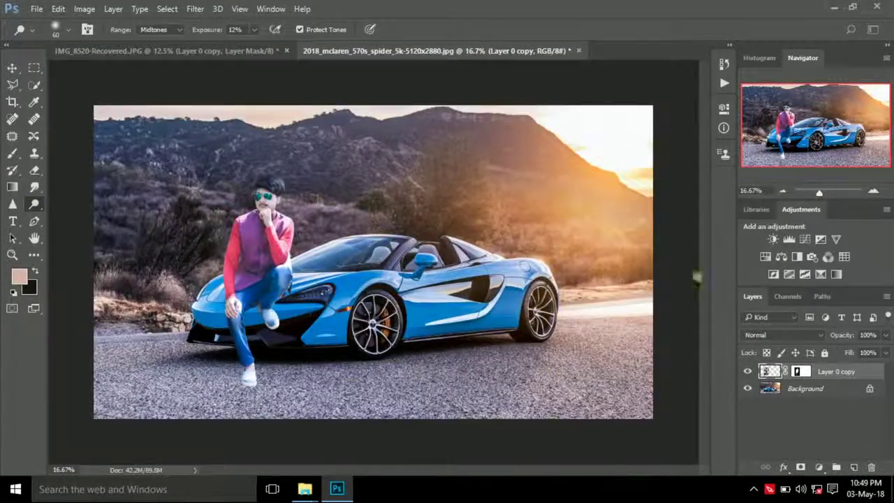
pyautogui.click(873, 190)
pyautogui.moveTo(860, 148); pyautogui.dragTo(845, 150)
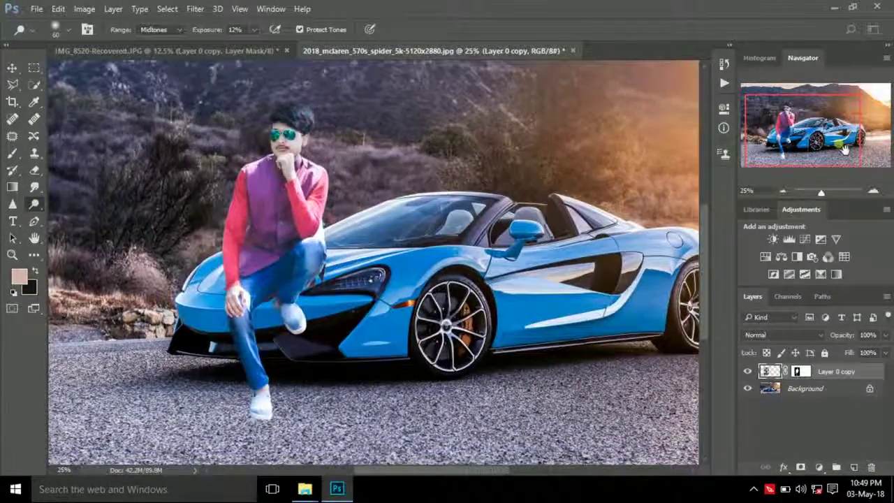
# - Rescale the man's Layer 0 copy cutout to about 98.6% height on the McLaren
pyautogui.click(16, 67)
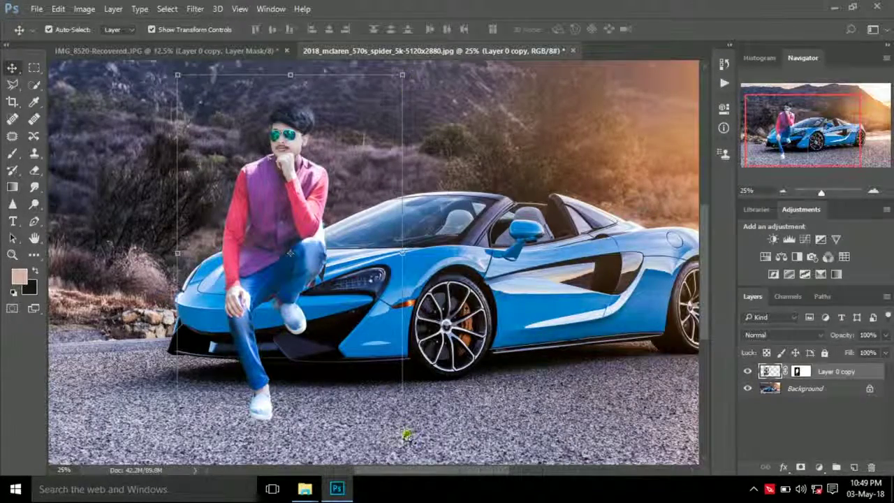
pyautogui.moveTo(402, 428); pyautogui.dragTo(400, 429)
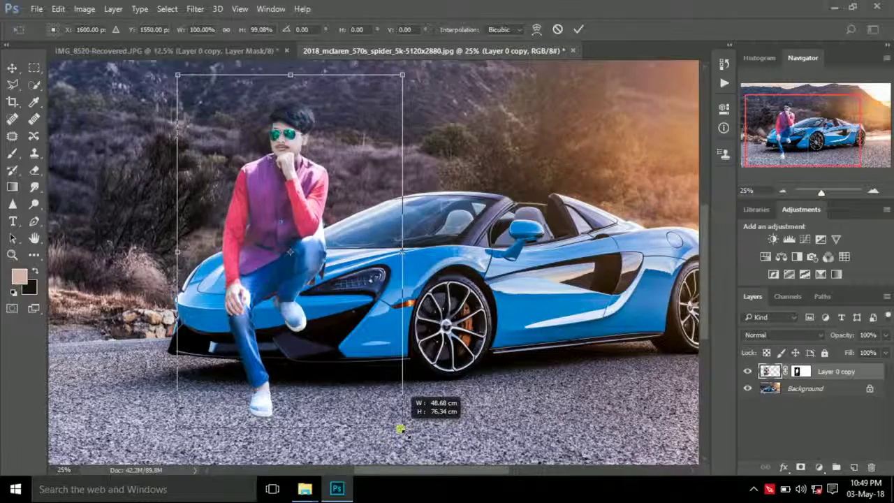
pyautogui.press('Return')
pyautogui.click(783, 191)
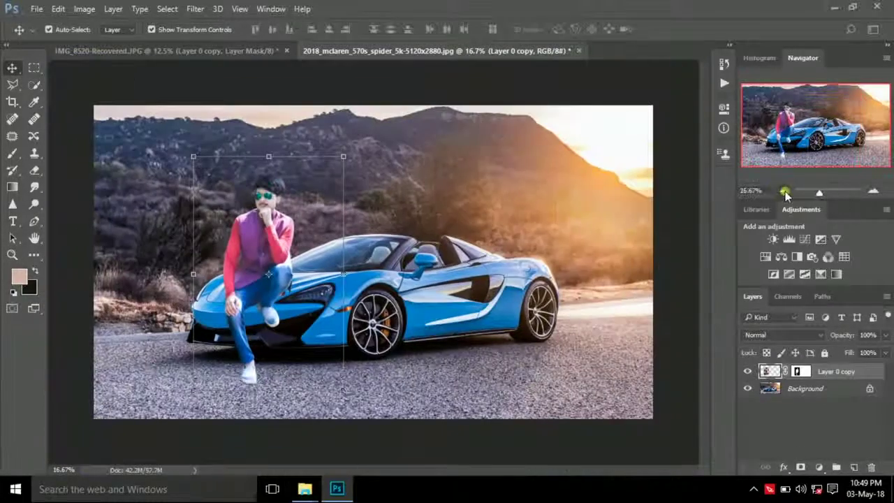
pyautogui.moveTo(342, 392); pyautogui.dragTo(345, 393)
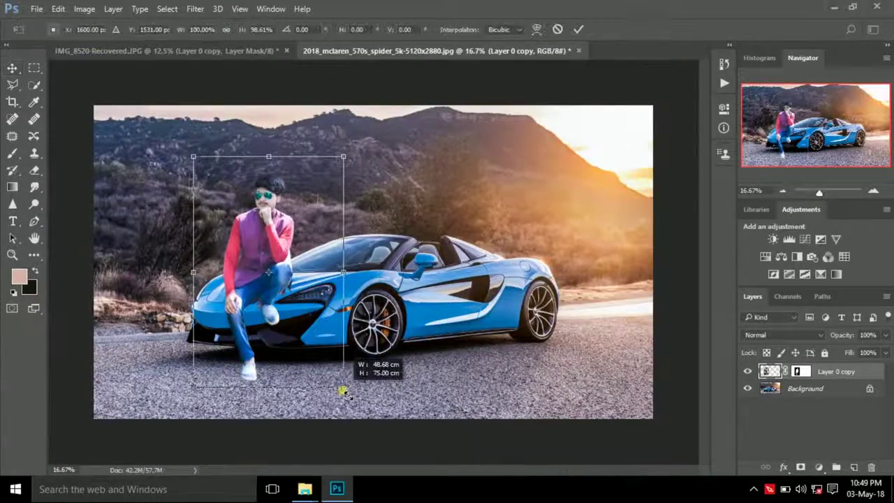
pyautogui.press('Return')
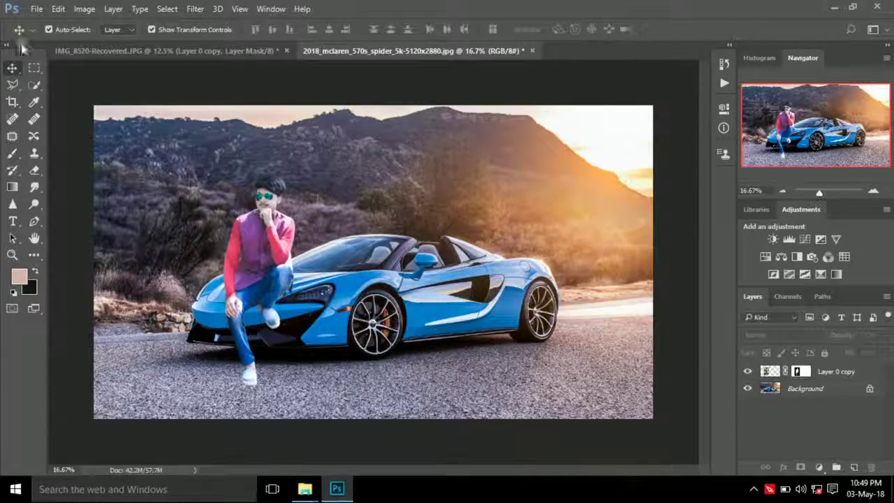
# - Crop in the right and top edges to frame the man and McLaren
pyautogui.click(12, 101)
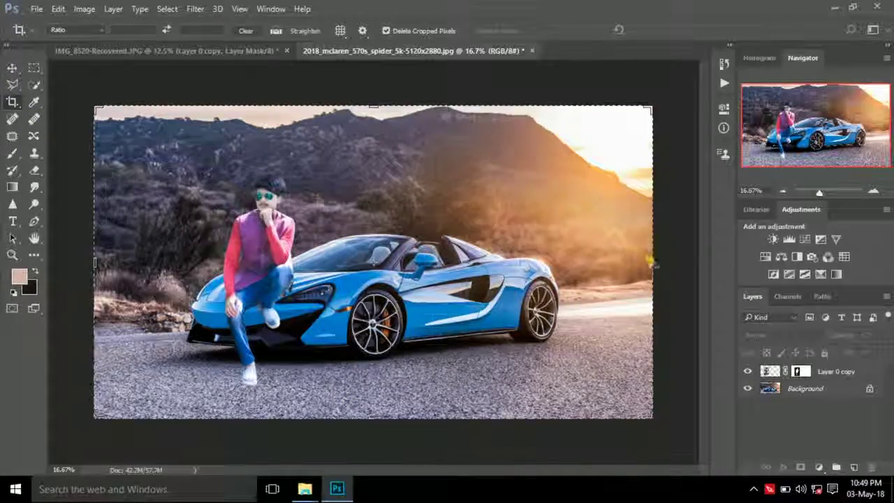
pyautogui.moveTo(652, 263); pyautogui.dragTo(569, 262)
pyautogui.moveTo(377, 109); pyautogui.dragTo(377, 139)
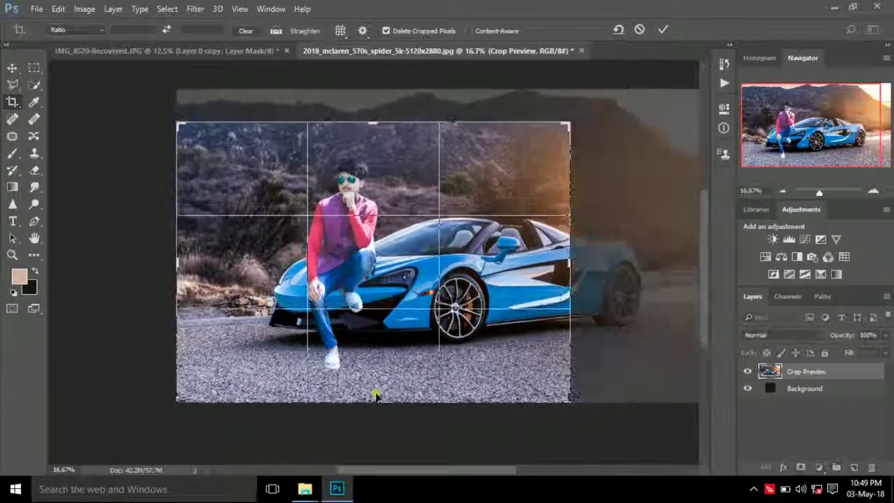
pyautogui.press('Return')
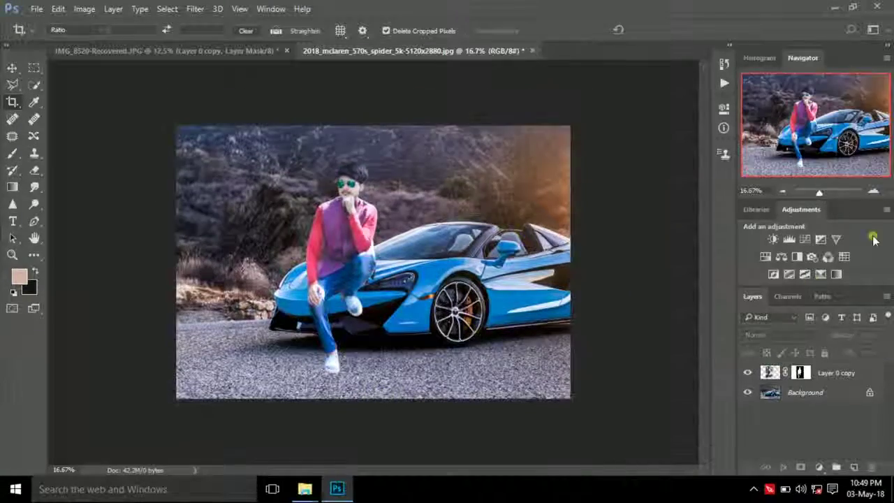
pyautogui.click(873, 190)
pyautogui.click(785, 190)
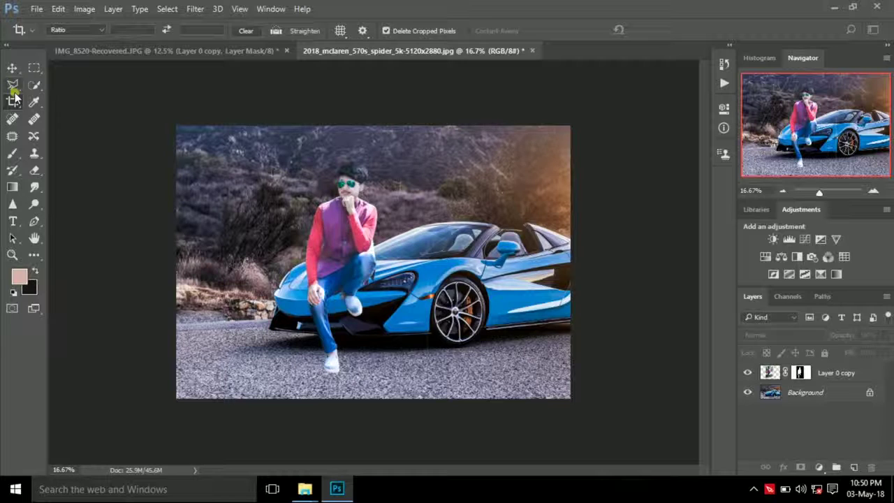
# - Free Transform the man's layer slightly smaller
pyautogui.click(12, 67)
pyautogui.hotkey('ctrl', 't')
pyautogui.moveTo(424, 146); pyautogui.dragTo(422, 145)
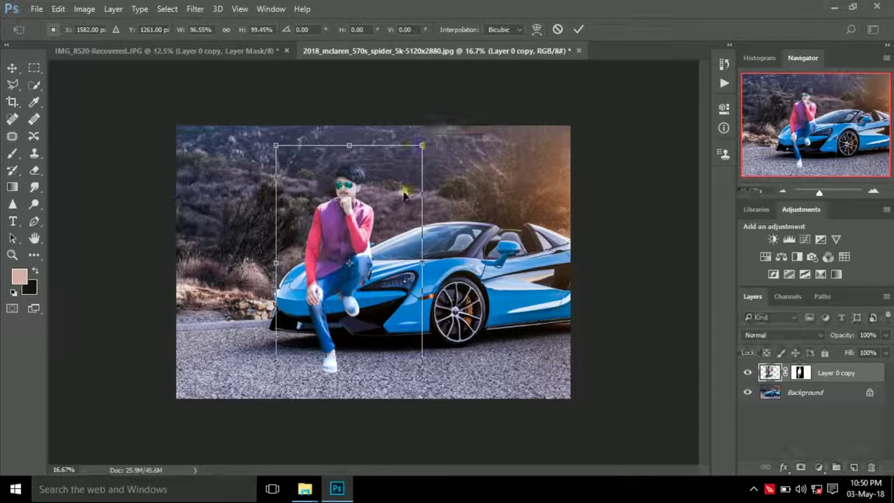
pyautogui.press('Return')
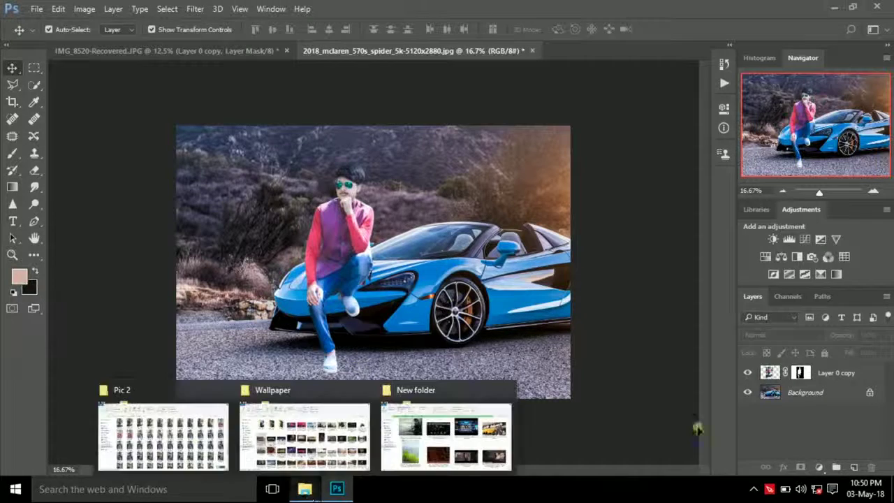
# - Duplicate the Background layer as Background copy
pyautogui.rightClick(824, 373)
pyautogui.click(843, 394)
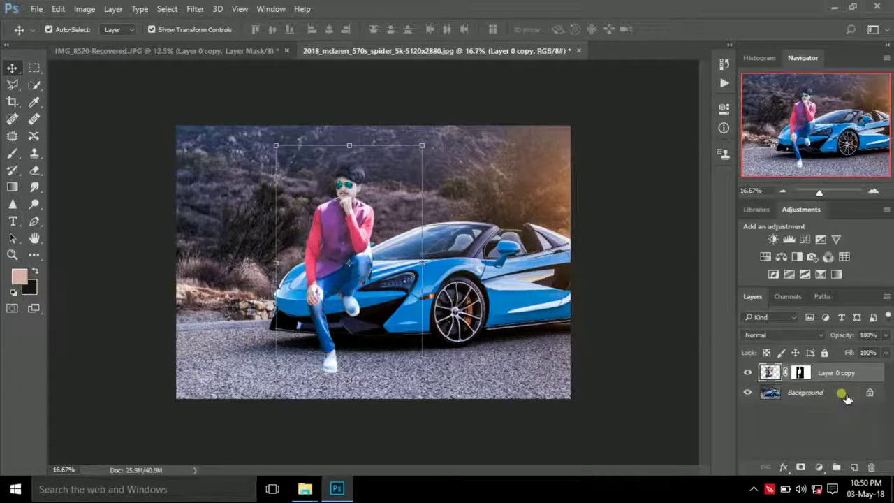
pyautogui.rightClick(840, 393)
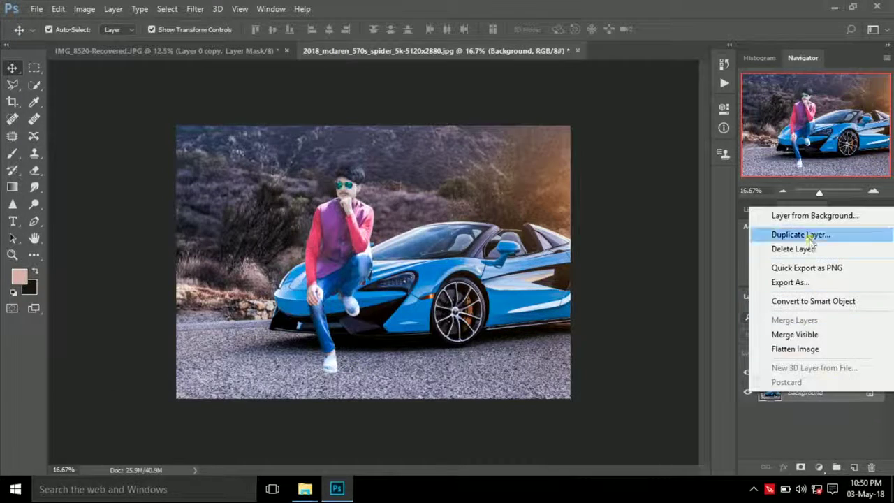
pyautogui.click(792, 234)
pyautogui.press('Return')
# - Duplicate Layer 0 copy and merge the duplicate down onto Background copy
pyautogui.rightClick(801, 374)
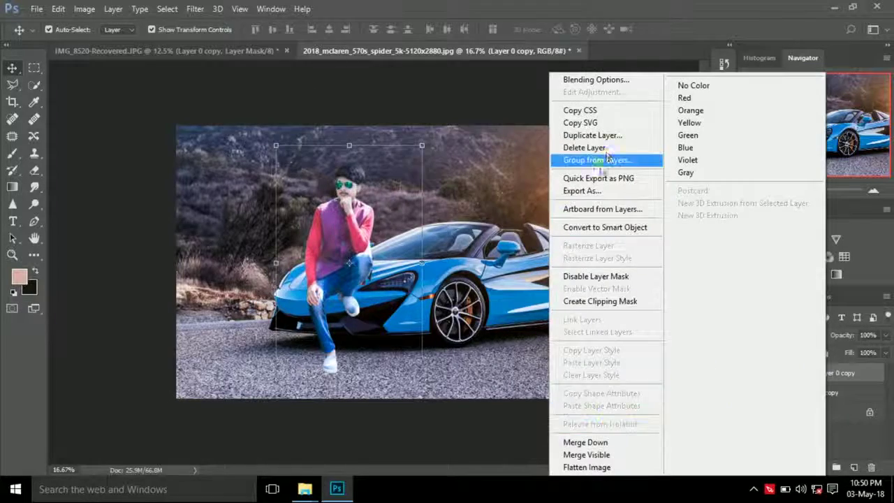
pyautogui.click(599, 160)
pyautogui.press('Return')
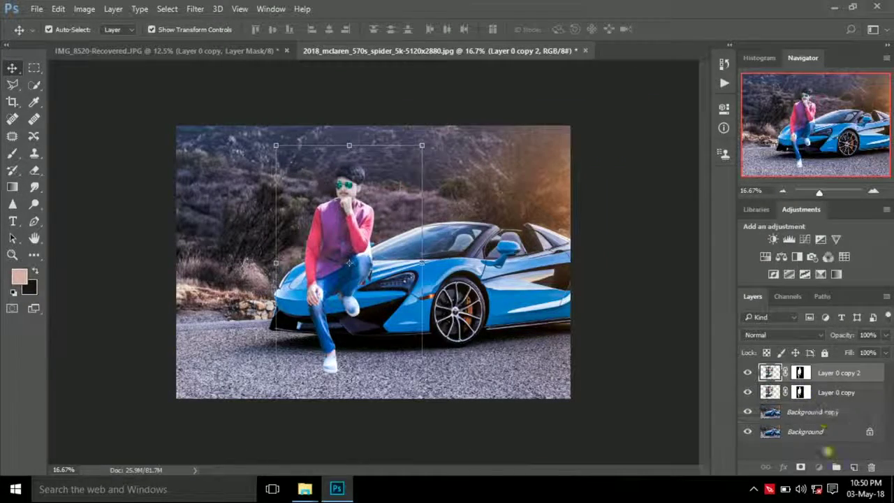
pyautogui.rightClick(828, 373)
pyautogui.click(584, 454)
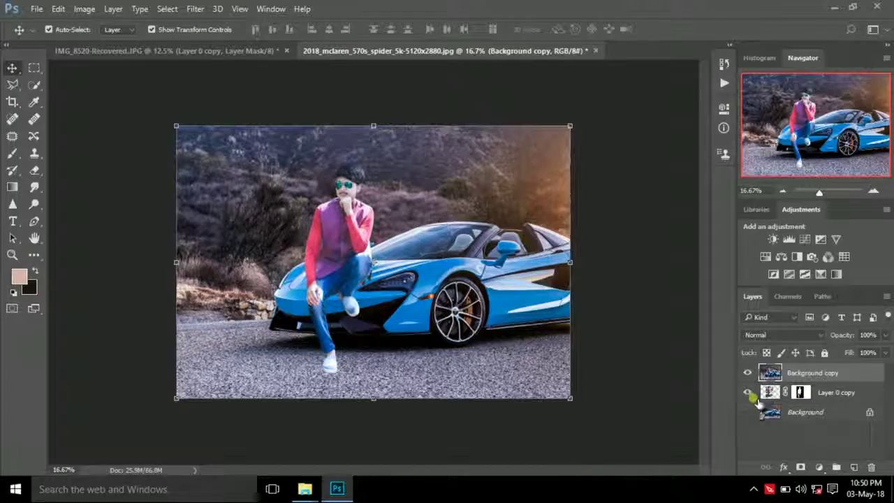
pyautogui.moveTo(305, 489)
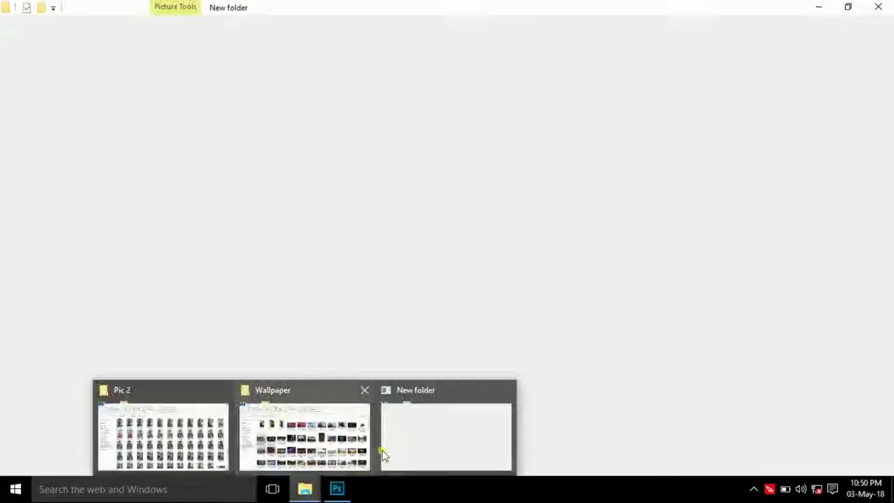
pyautogui.click(384, 455)
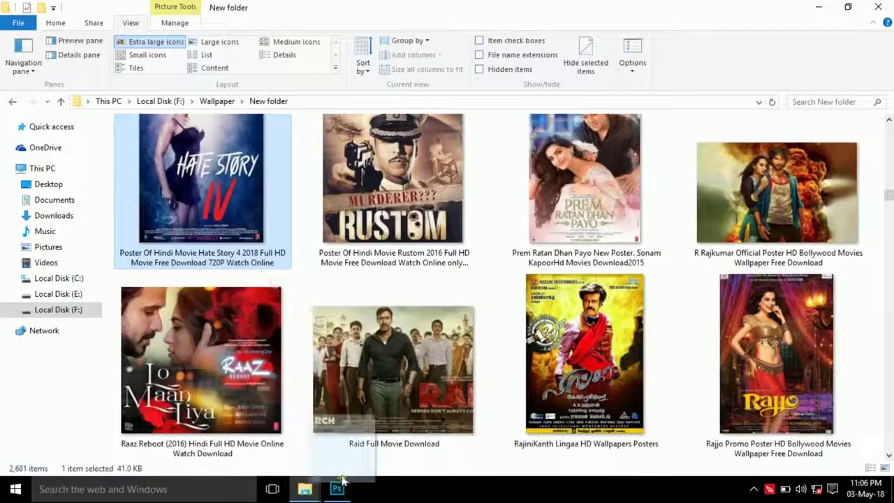
pyautogui.click(342, 480)
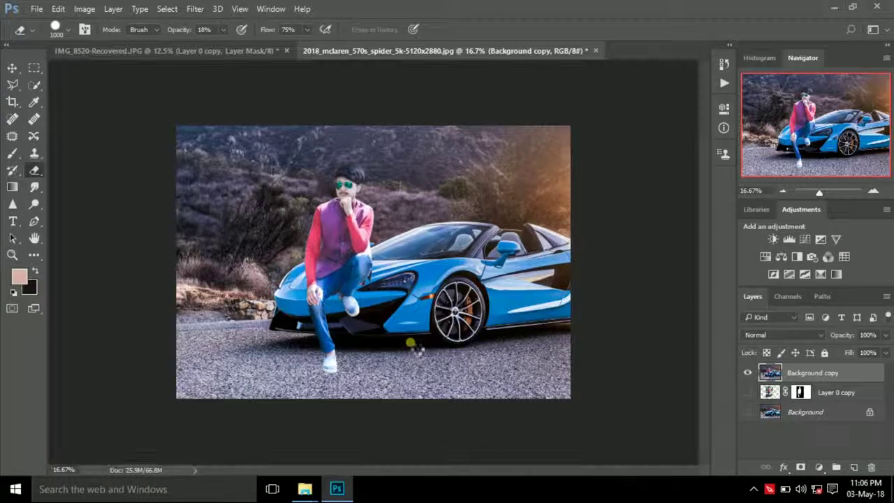
# - Stretch the HATE STORY IV poster across the lower part of the canvas
pyautogui.hotkey('ctrl', 't')
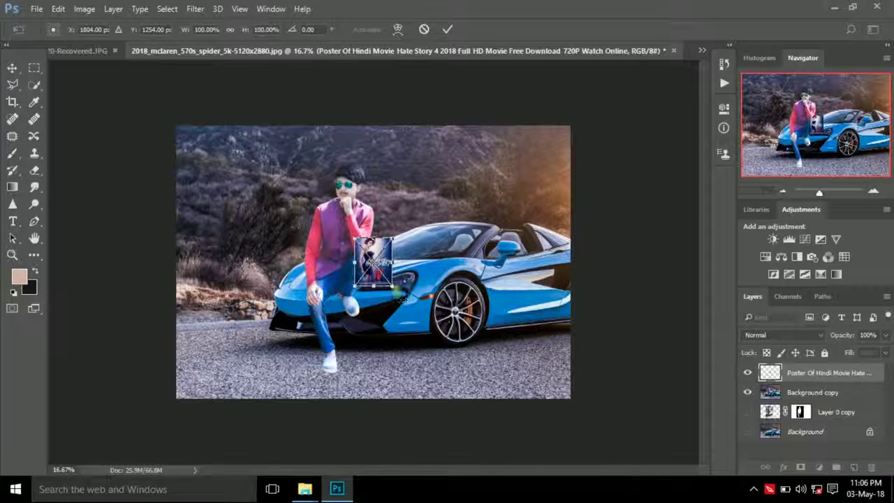
pyautogui.moveTo(395, 288); pyautogui.dragTo(511, 371)
pyautogui.moveTo(509, 328); pyautogui.dragTo(447, 283)
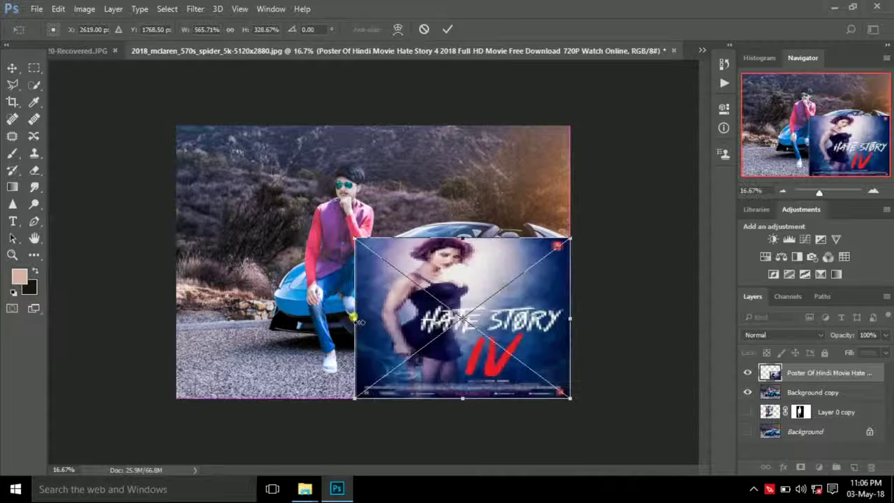
pyautogui.moveTo(428, 297)
pyautogui.mouseDown()
pyautogui.moveTo(183, 328)
pyautogui.moveTo(176, 319)
pyautogui.mouseUp()
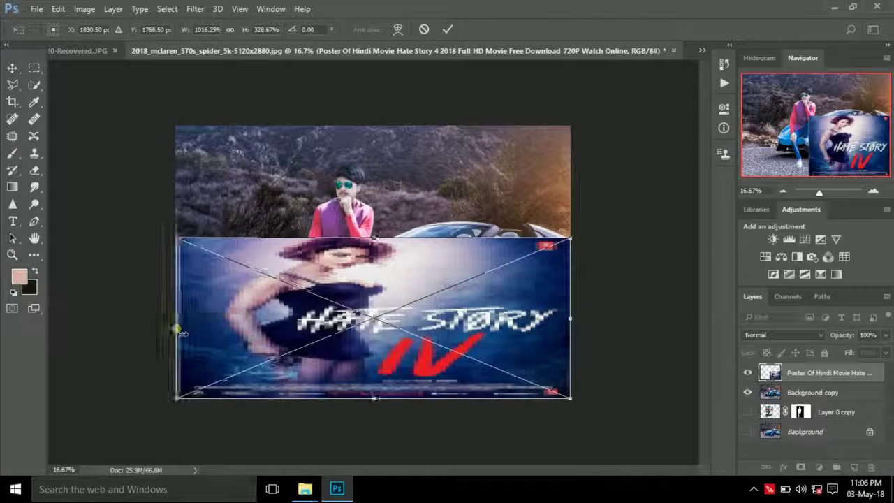
pyautogui.moveTo(375, 238); pyautogui.dragTo(375, 252)
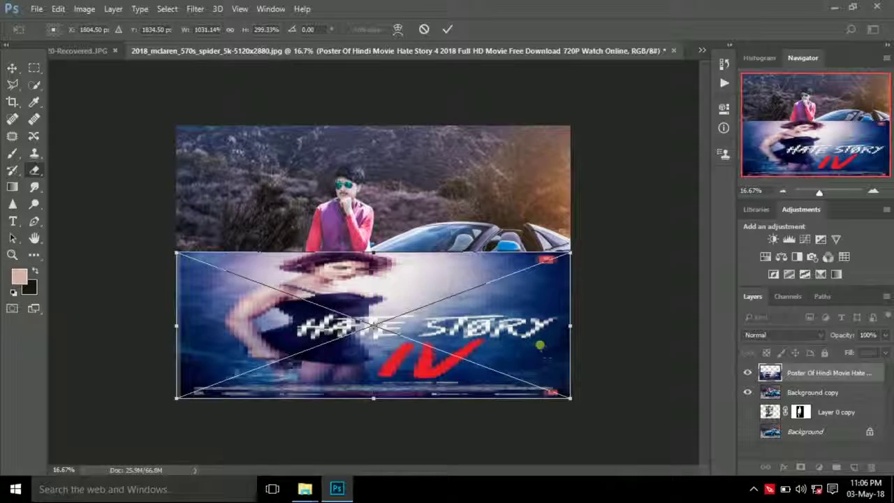
pyautogui.press('Return')
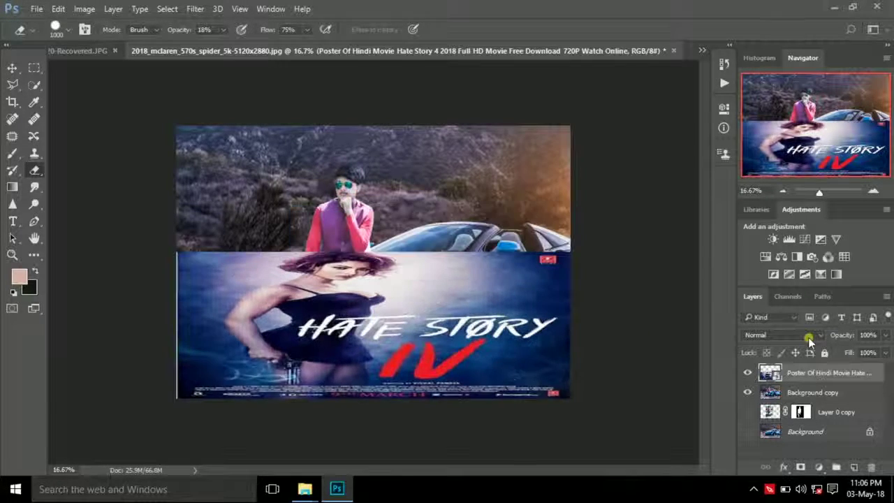
# - Set the poster layer to Screen blending, rasterize it, and shift it into position
pyautogui.click(796, 335)
pyautogui.click(775, 166)
pyautogui.click(478, 337)
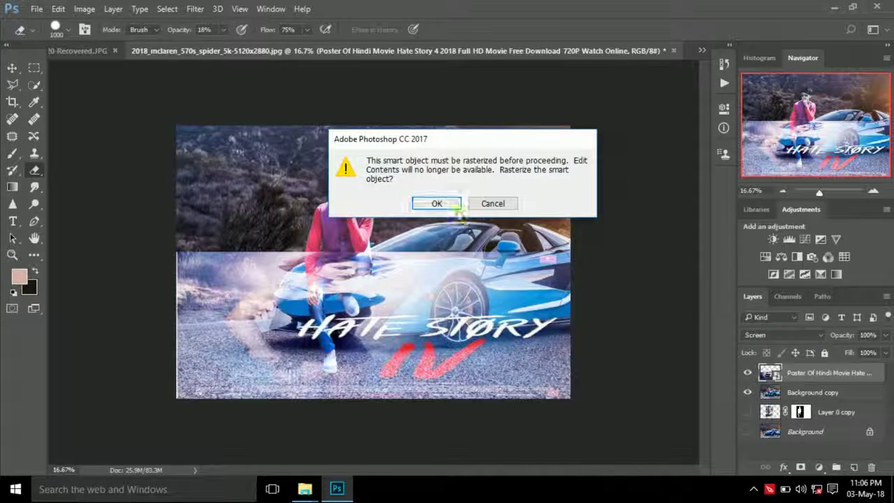
pyautogui.click(457, 209)
pyautogui.click(11, 68)
pyautogui.moveTo(464, 318); pyautogui.dragTo(496, 302)
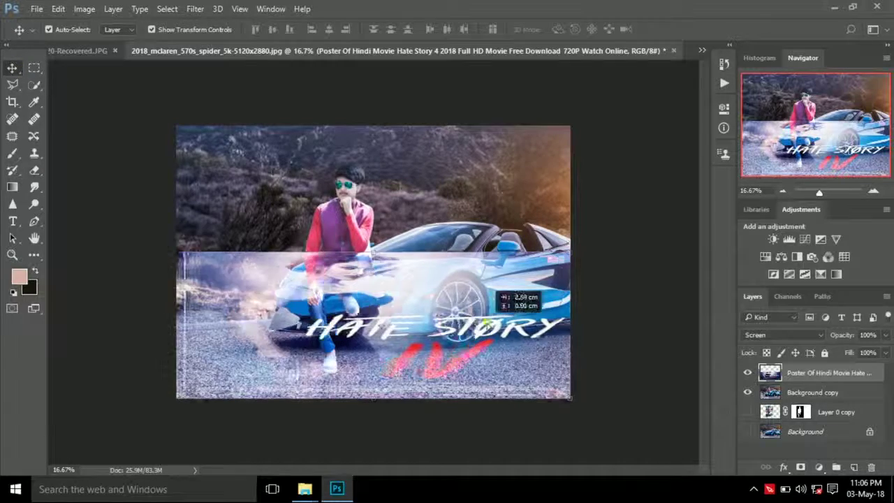
pyautogui.moveTo(452, 338)
pyautogui.mouseDown()
pyautogui.moveTo(459, 328)
pyautogui.moveTo(412, 356)
pyautogui.mouseUp()
pyautogui.click(34, 170)
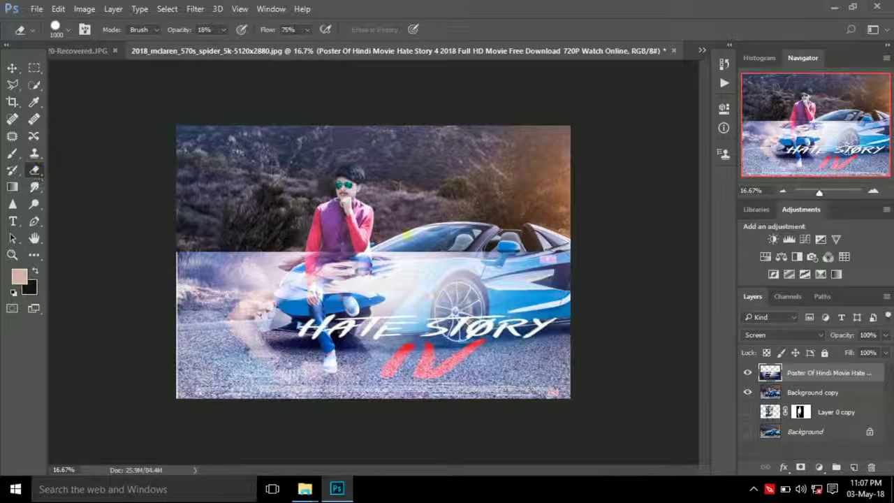
# - Erase the poster haze from the car, wheel and the man's feet
pyautogui.moveTo(223, 30); pyautogui.dragTo(279, 49)
pyautogui.moveTo(531, 279)
pyautogui.mouseDown()
pyautogui.moveTo(241, 332)
pyautogui.moveTo(618, 306)
pyautogui.mouseUp()
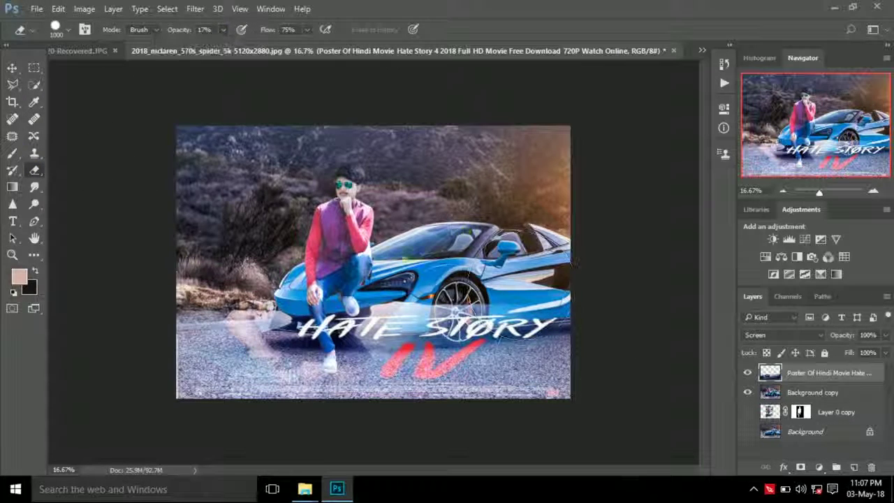
pyautogui.moveTo(279, 369); pyautogui.dragTo(282, 383)
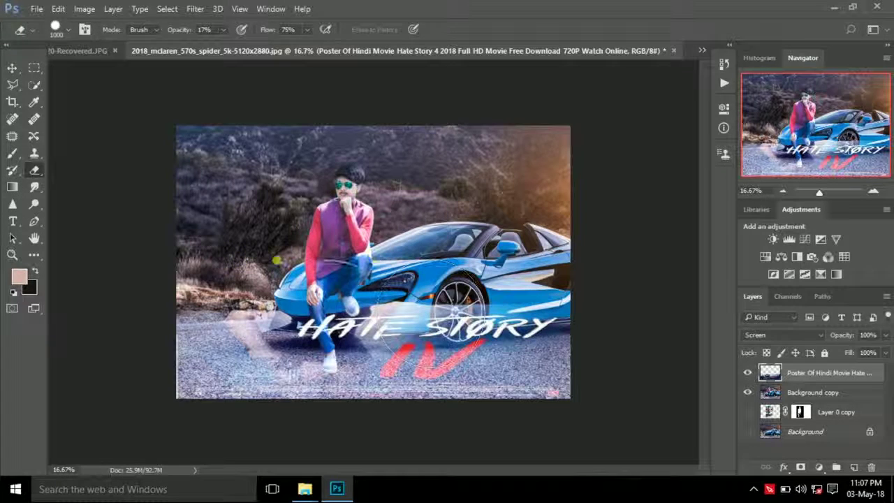
pyautogui.moveTo(363, 294)
pyautogui.mouseDown()
pyautogui.moveTo(251, 324)
pyautogui.moveTo(252, 307)
pyautogui.mouseUp()
pyautogui.press(']')
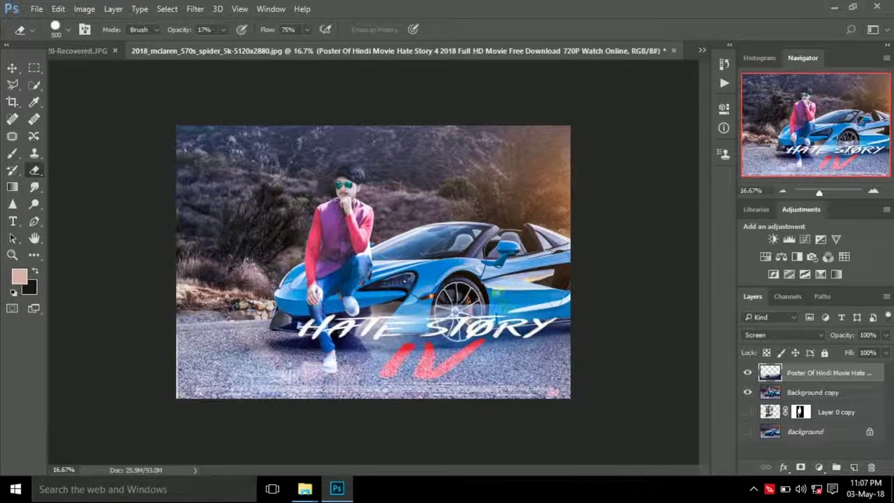
pyautogui.moveTo(461, 297); pyautogui.dragTo(384, 285)
pyautogui.moveTo(457, 317)
pyautogui.mouseDown()
pyautogui.moveTo(490, 319)
pyautogui.moveTo(402, 297)
pyautogui.mouseUp()
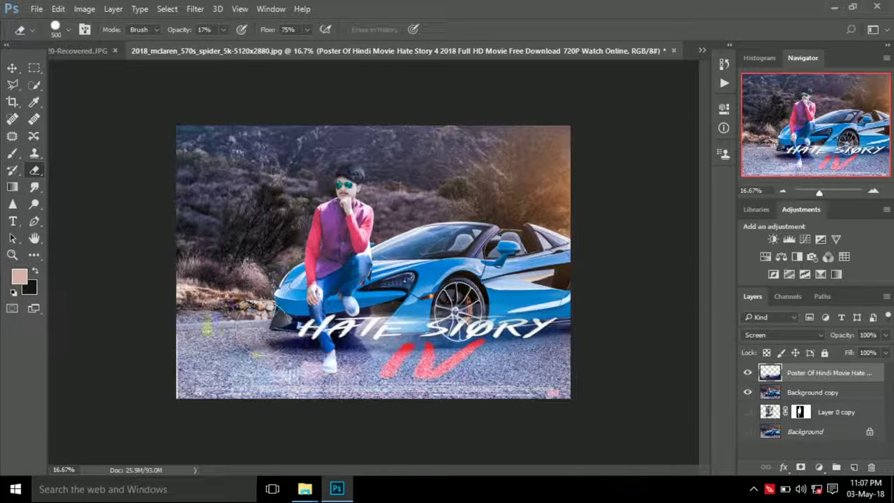
pyautogui.press('[')
pyautogui.press('[')
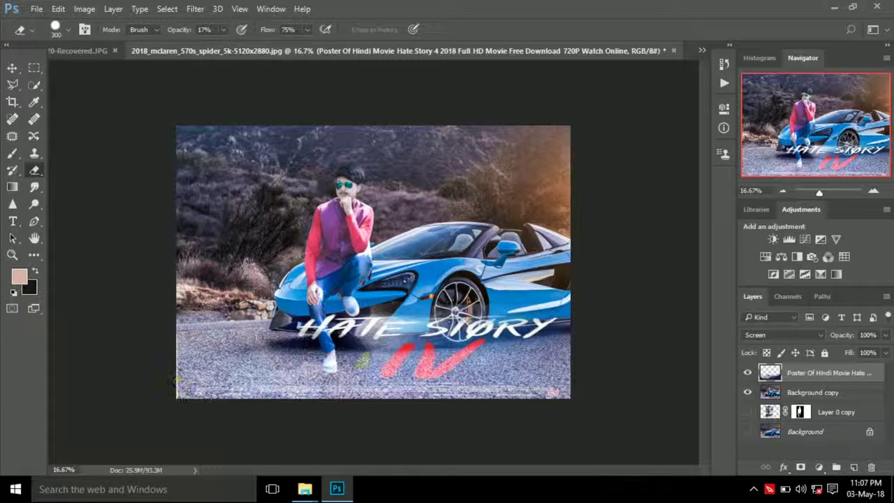
# - Lower the eraser to 3% and faintly fade the poster around the titles and road
pyautogui.moveTo(520, 370); pyautogui.dragTo(446, 366)
pyautogui.press(']')
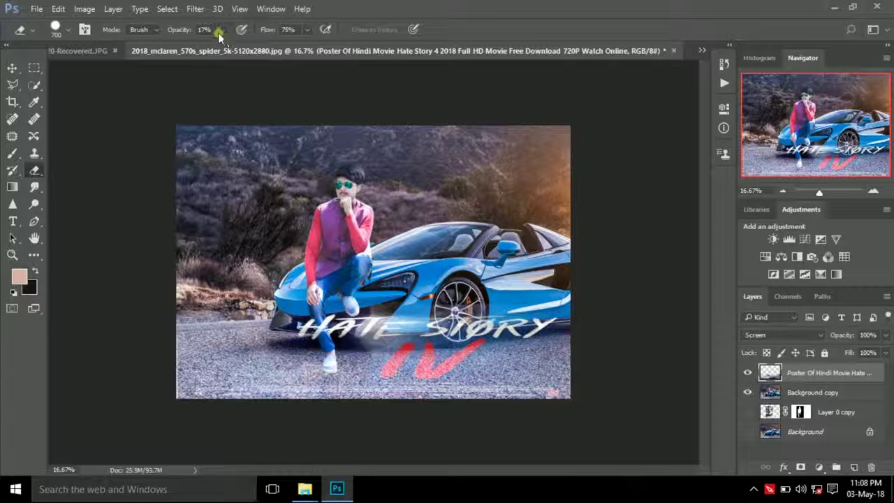
pyautogui.click(218, 31)
pyautogui.moveTo(220, 48); pyautogui.dragTo(208, 49)
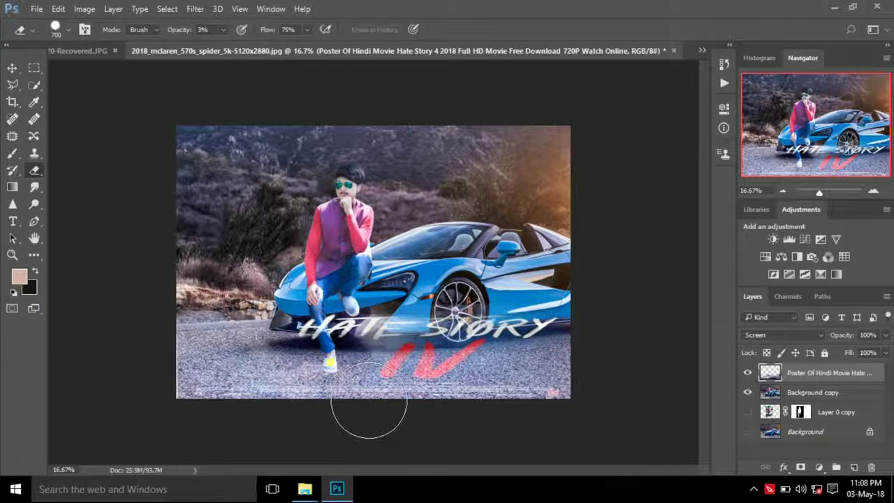
pyautogui.moveTo(361, 343); pyautogui.dragTo(502, 381)
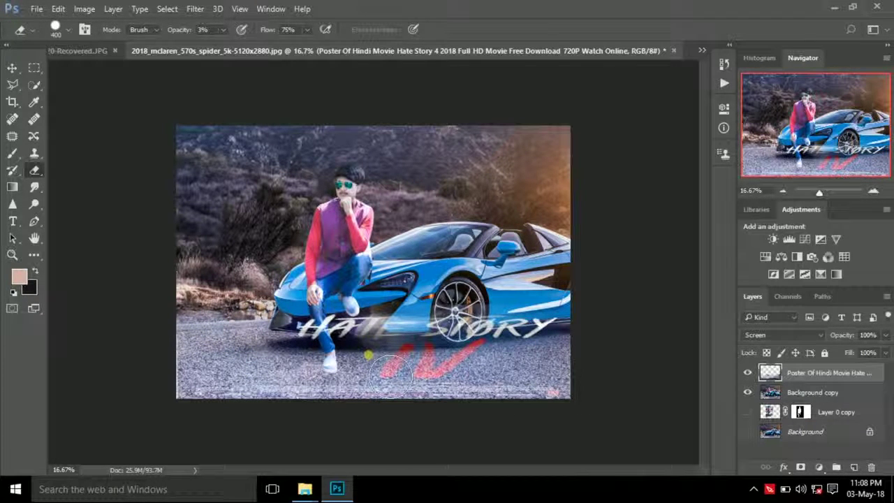
pyautogui.moveTo(415, 368); pyautogui.dragTo(479, 377)
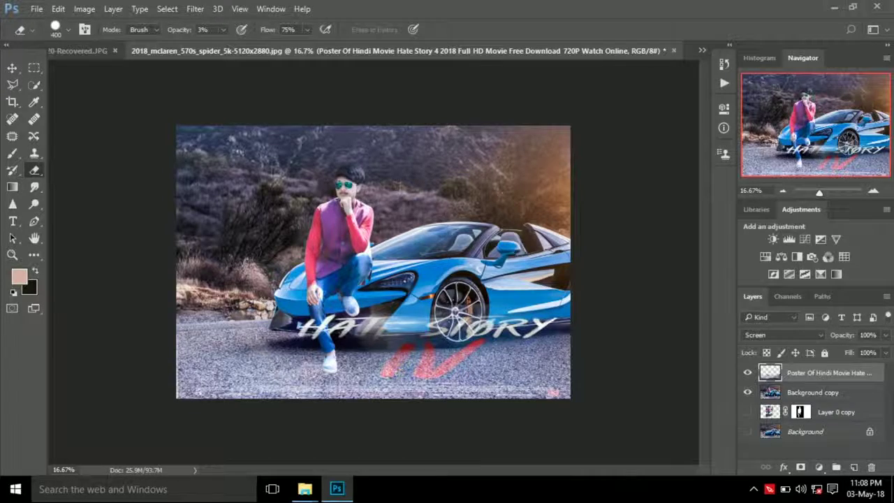
# - Drag the fiery title image from File Explorer in and enlarge it over the lower-left
pyautogui.click(305, 491)
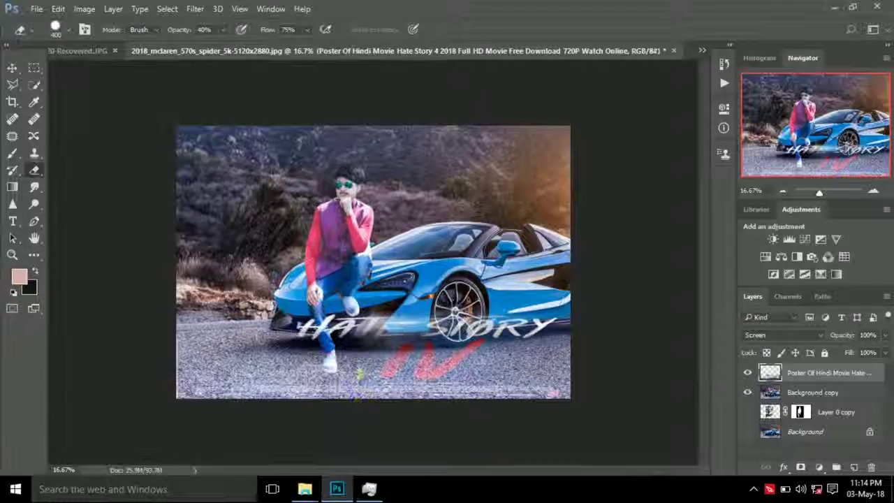
pyautogui.moveTo(291, 383)
pyautogui.mouseDown()
pyautogui.moveTo(374, 261)
pyautogui.moveTo(597, 193)
pyautogui.mouseUp()
pyautogui.moveTo(494, 225); pyautogui.dragTo(323, 365)
# - Stretch the fire-text band to the right edge and blend it in Lighten mode
pyautogui.moveTo(407, 361); pyautogui.dragTo(571, 363)
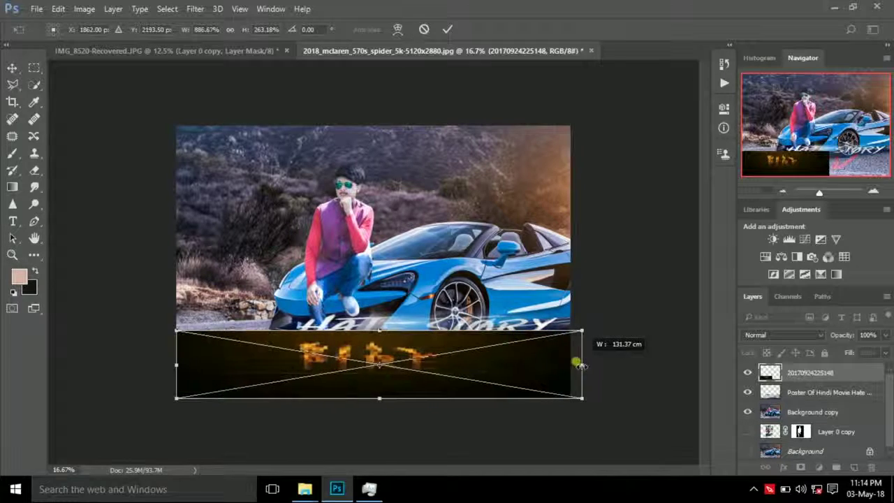
pyautogui.press('Return')
pyautogui.press('e')
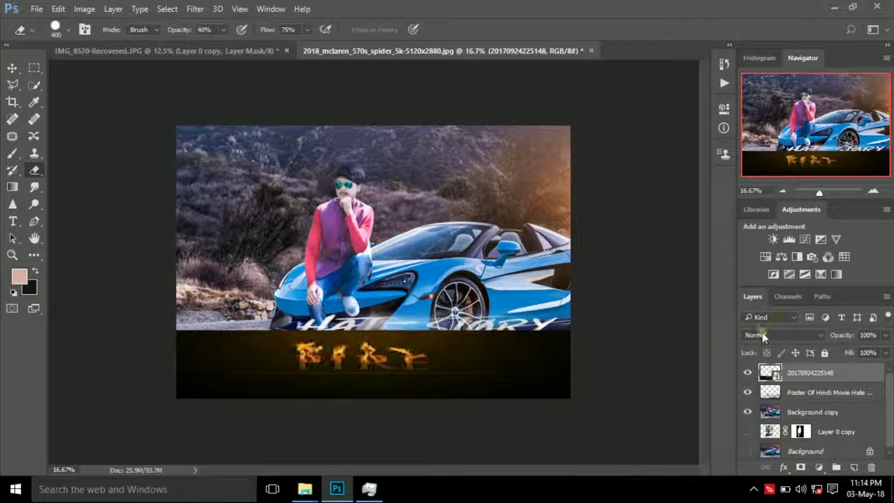
pyautogui.scroll(-2, 763, 335)
pyautogui.scroll(-2, 763, 335)
pyautogui.scroll(-1, 763, 335)
pyautogui.scroll(-2, 764, 334)
pyautogui.scroll(-4, 764, 336)
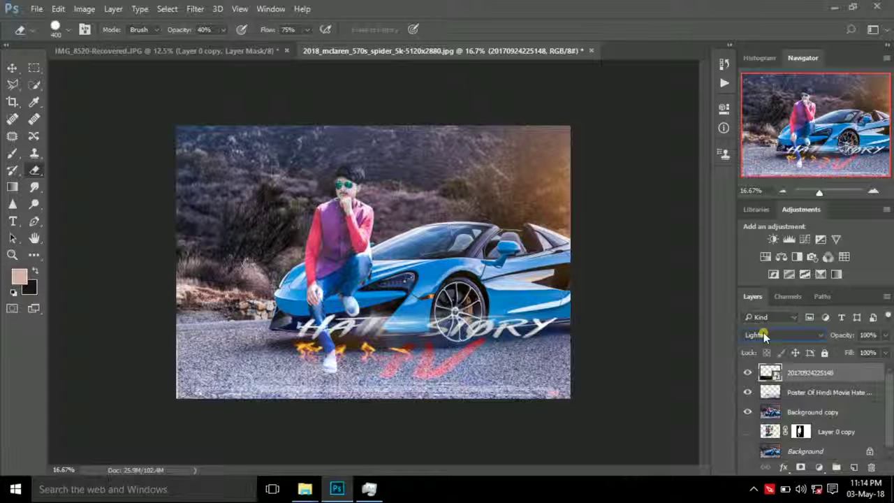
# - Rasterize the fire-text layer and move it just beneath the HATE STORY lettering
pyautogui.click(358, 368)
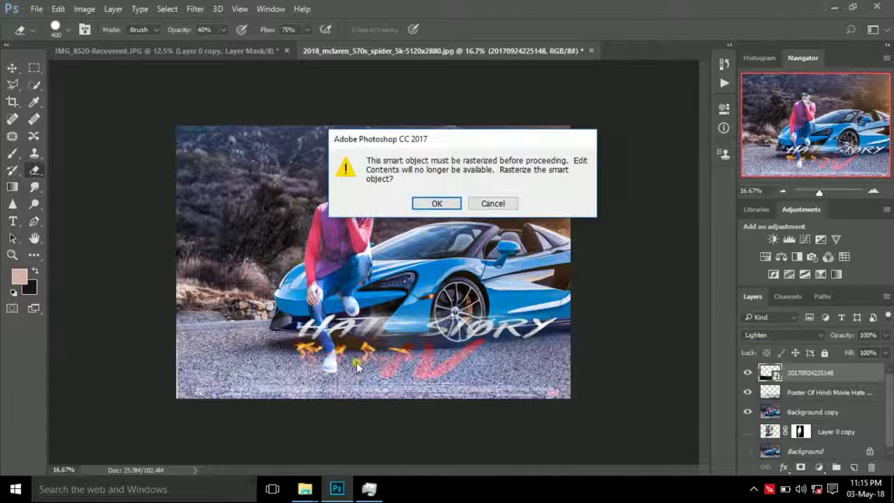
pyautogui.click(436, 203)
pyautogui.click(11, 68)
pyautogui.moveTo(356, 374); pyautogui.dragTo(403, 374)
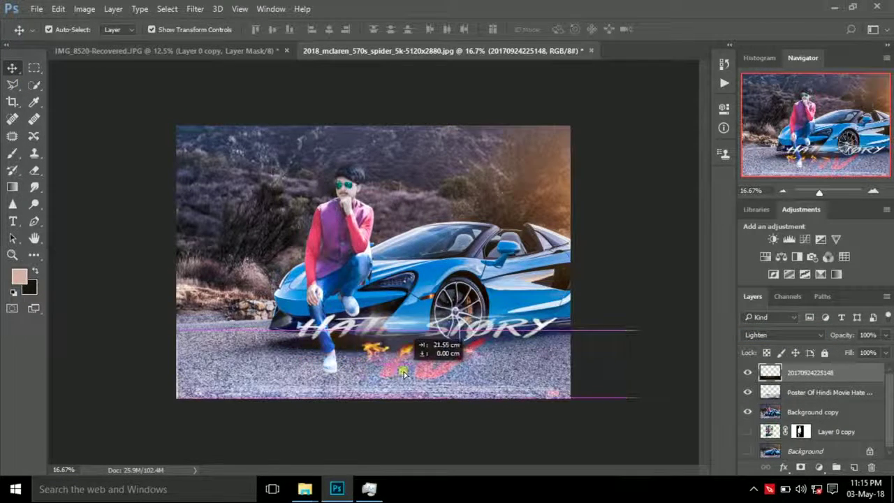
pyautogui.click(349, 289)
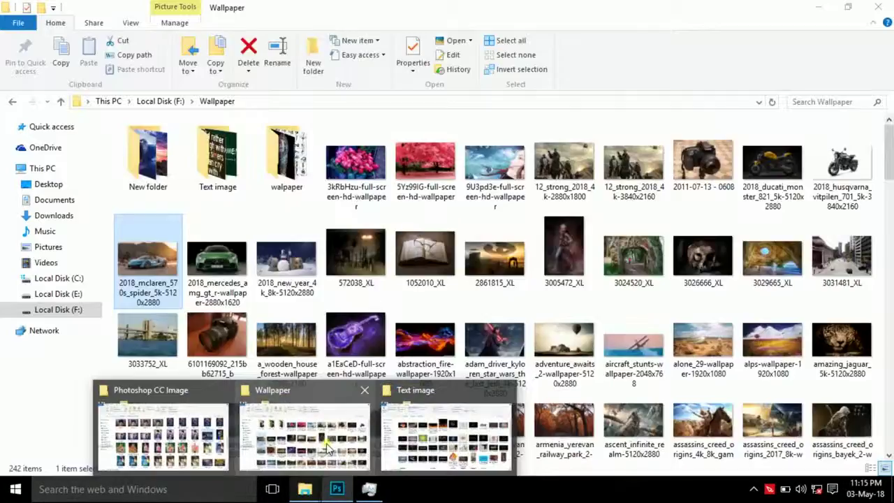
pyautogui.click(342, 455)
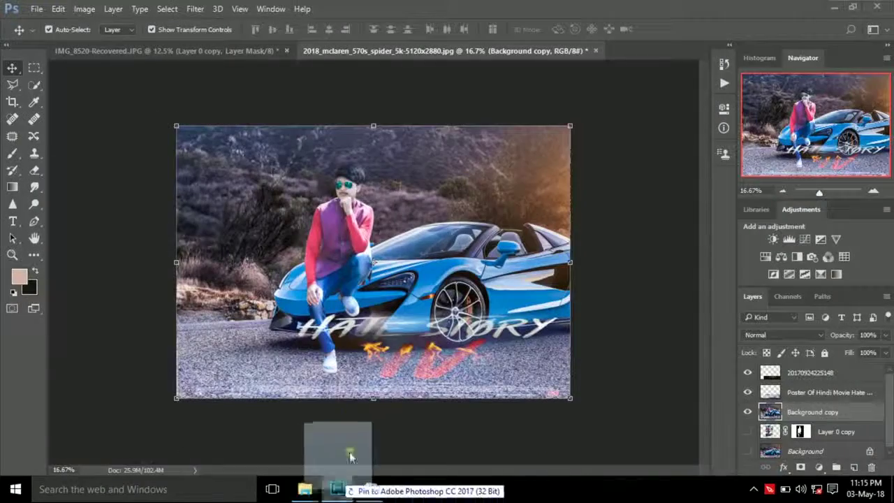
pyautogui.moveTo(343, 456); pyautogui.dragTo(421, 242)
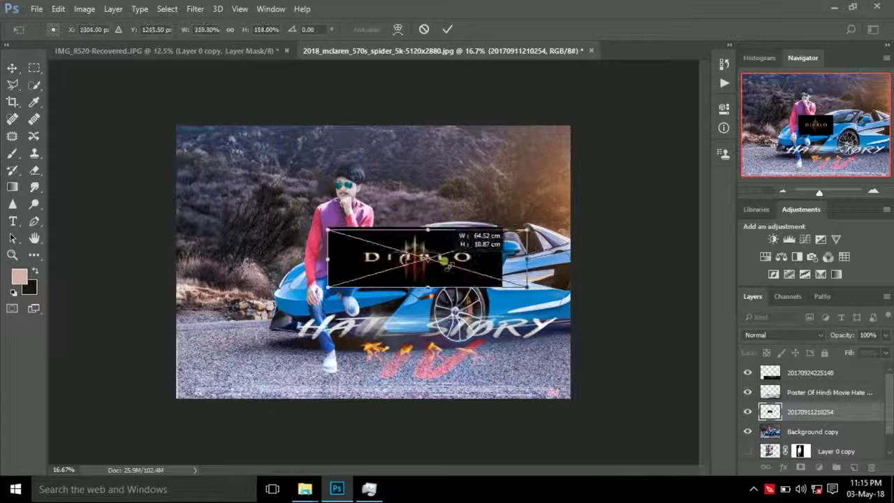
pyautogui.moveTo(416, 241)
pyautogui.mouseDown()
pyautogui.moveTo(387, 343)
pyautogui.moveTo(571, 368)
pyautogui.mouseUp()
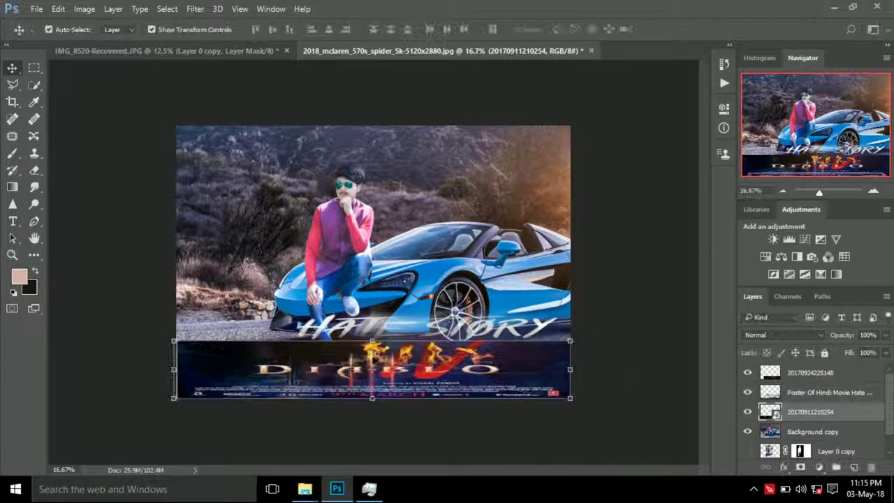
pyautogui.moveTo(371, 342); pyautogui.dragTo(371, 329)
pyautogui.click(750, 335)
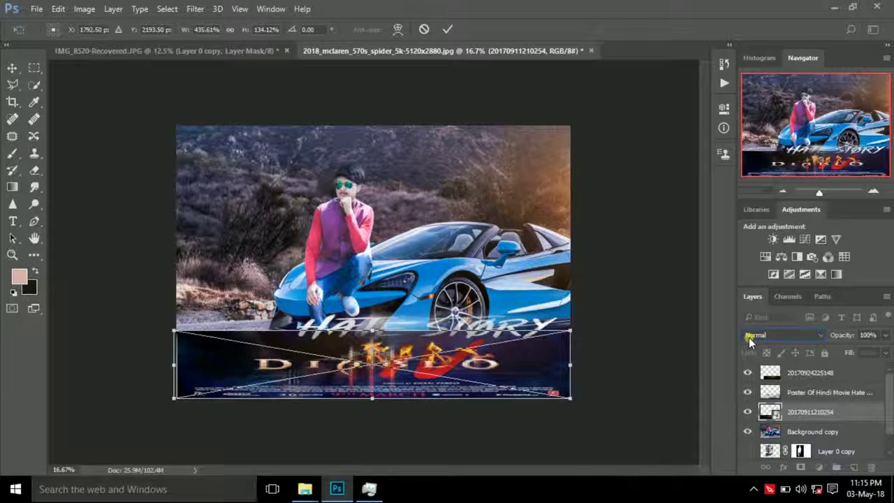
# - Set the Diablo band's blend mode to Lighten
pyautogui.click(749, 334)
pyautogui.press('Down')
pyautogui.press('Return')
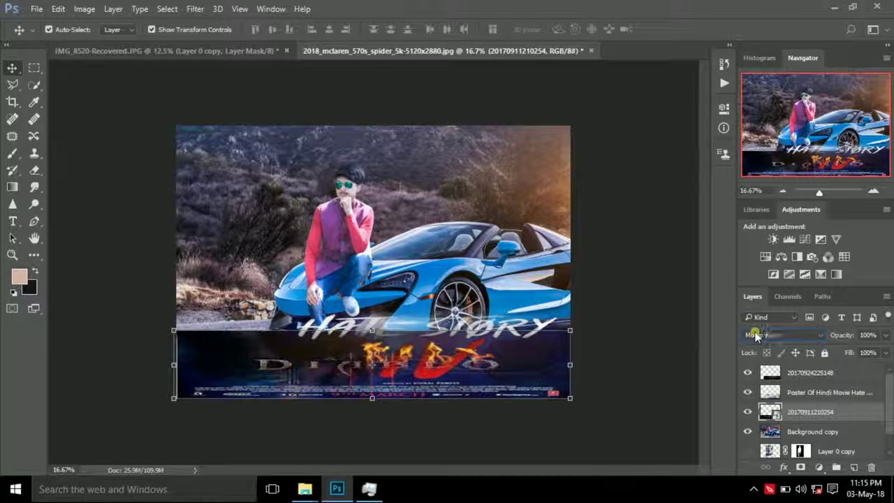
pyautogui.scroll(-3, 756, 336)
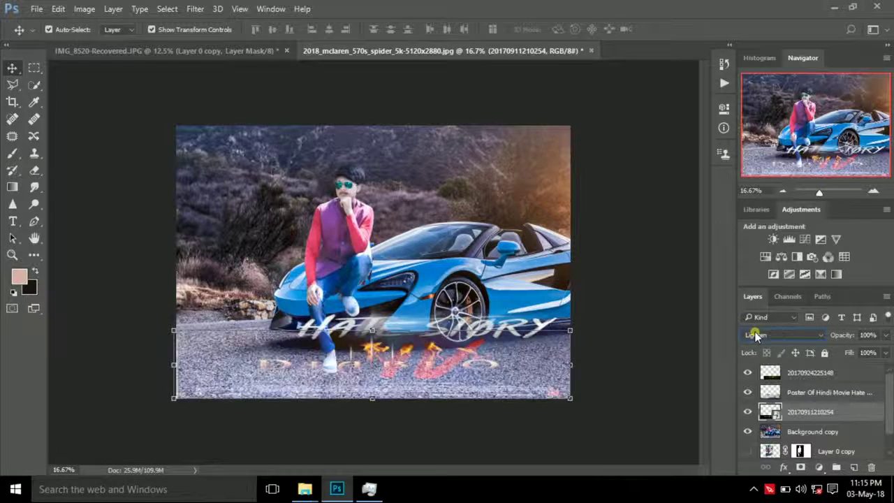
# - Change the Diablo band's blend mode to Darken
pyautogui.scroll(-1, 756, 336)
pyautogui.scroll(-1, 756, 336)
pyautogui.scroll(-2, 756, 336)
pyautogui.scroll(-1, 756, 336)
pyautogui.scroll(-1, 756, 336)
pyautogui.scroll(-1, 756, 336)
pyautogui.scroll(-1, 756, 336)
pyautogui.scroll(-1, 756, 336)
pyautogui.scroll(-1, 755, 335)
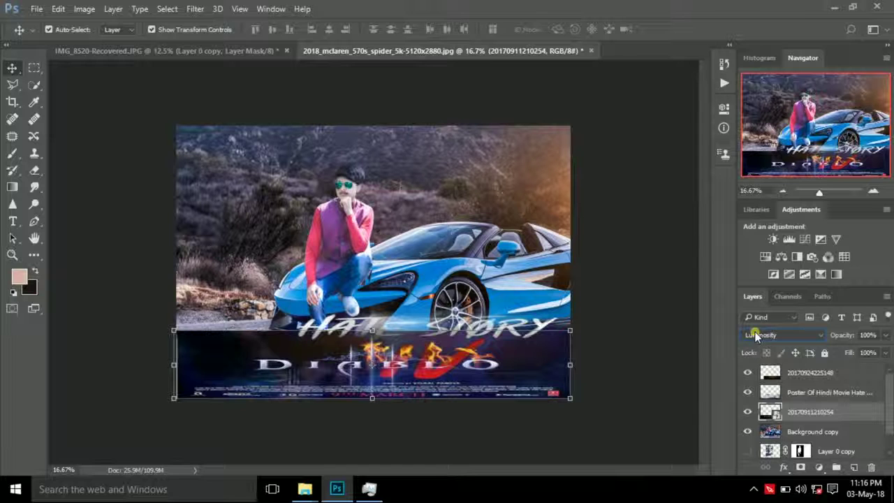
pyautogui.click(754, 334)
pyautogui.click(761, 79)
pyautogui.click(787, 338)
pyautogui.click(757, 101)
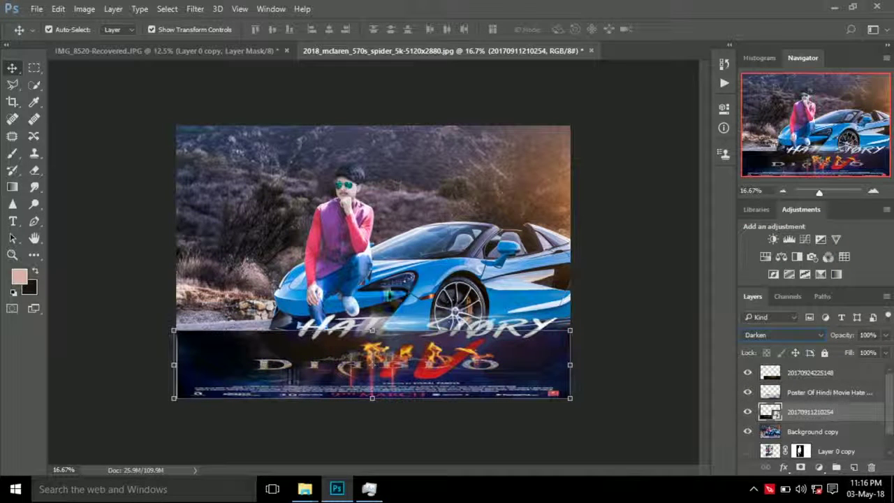
# - Rasterize the Diablo layer and softly erase its lower band at 23% eraser opacity
pyautogui.click(33, 169)
pyautogui.click(383, 407)
pyautogui.click(431, 202)
pyautogui.moveTo(189, 363)
pyautogui.mouseDown()
pyautogui.moveTo(240, 359)
pyautogui.moveTo(224, 334)
pyautogui.mouseUp()
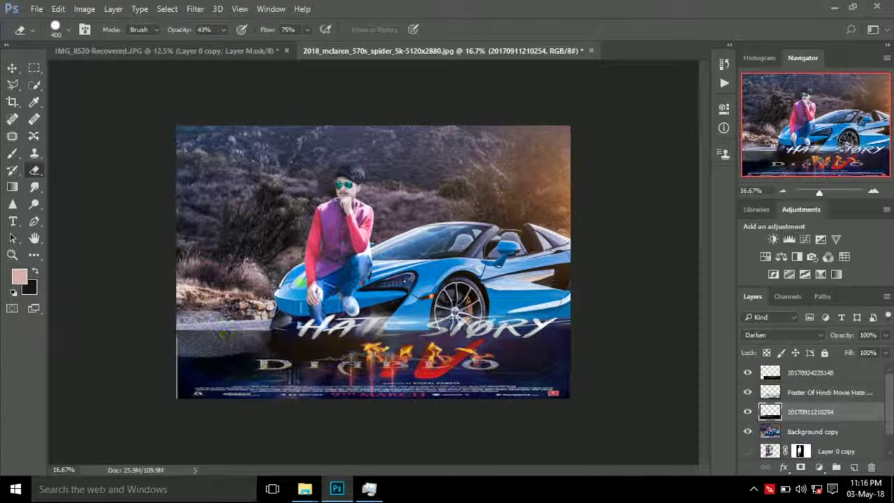
pyautogui.click(221, 31)
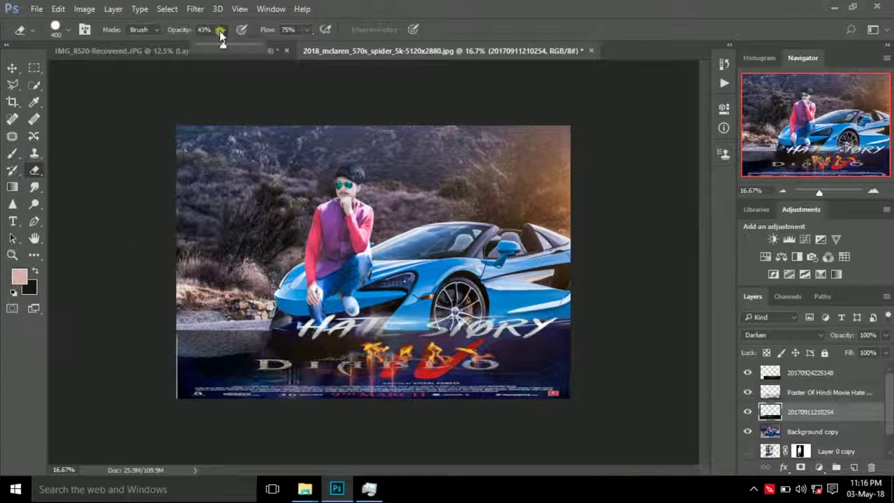
pyautogui.moveTo(222, 45); pyautogui.dragTo(209, 45)
pyautogui.moveTo(579, 361); pyautogui.dragTo(189, 377)
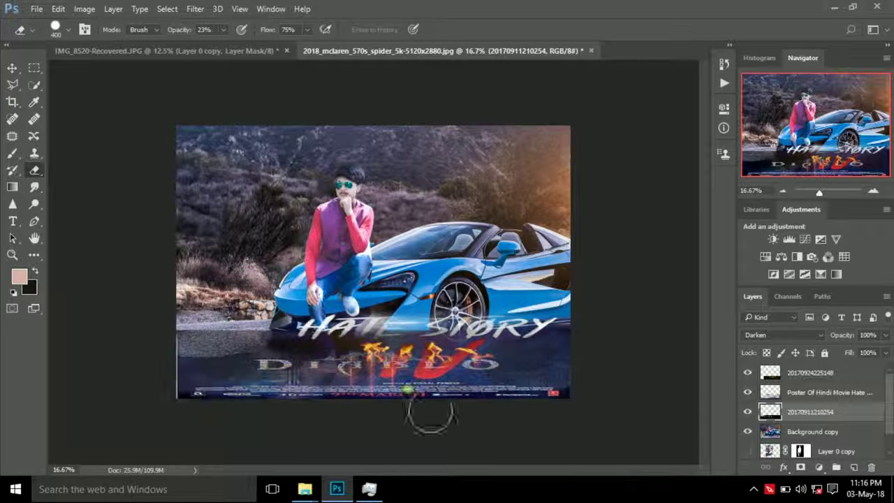
pyautogui.moveTo(431, 412); pyautogui.dragTo(270, 412)
# - Widen the Diablo band's left edge and fade more of it into the road
pyautogui.hotkey('ctrl', 't')
pyautogui.moveTo(177, 364); pyautogui.dragTo(176, 364)
pyautogui.press('Return')
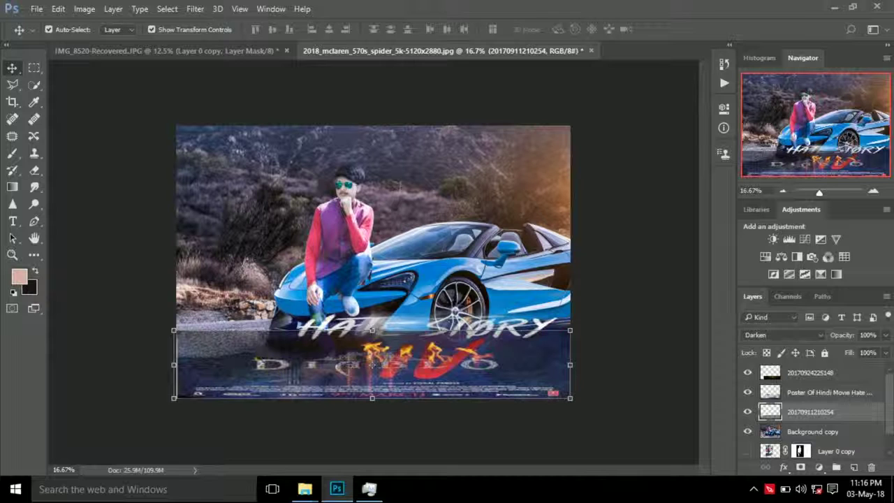
pyautogui.click(34, 170)
pyautogui.moveTo(300, 363)
pyautogui.mouseDown()
pyautogui.moveTo(568, 379)
pyautogui.moveTo(225, 405)
pyautogui.moveTo(479, 399)
pyautogui.mouseUp()
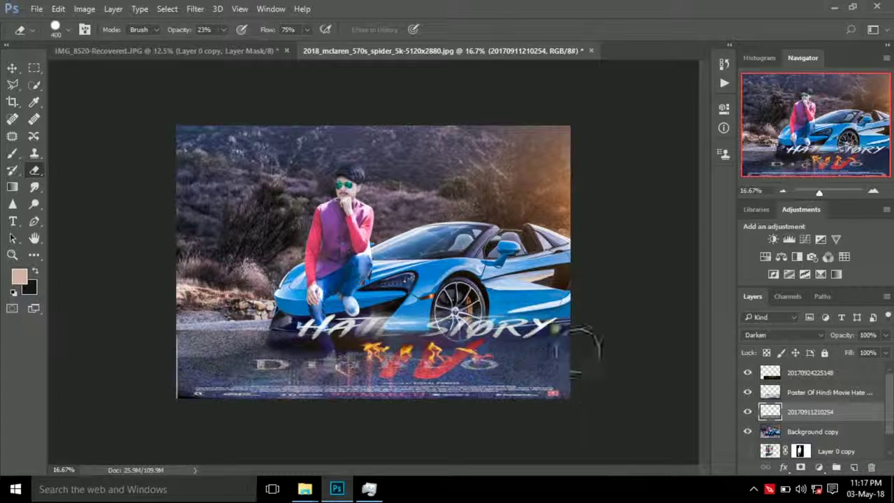
pyautogui.moveTo(603, 379); pyautogui.dragTo(175, 369)
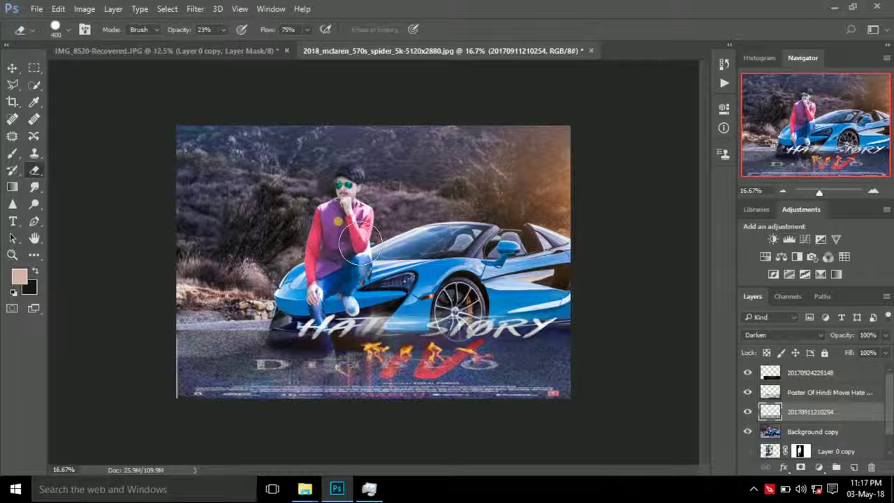
# - Gently fade the band's faint lettering with the eraser at 5%
pyautogui.click(223, 29)
pyautogui.click(222, 404)
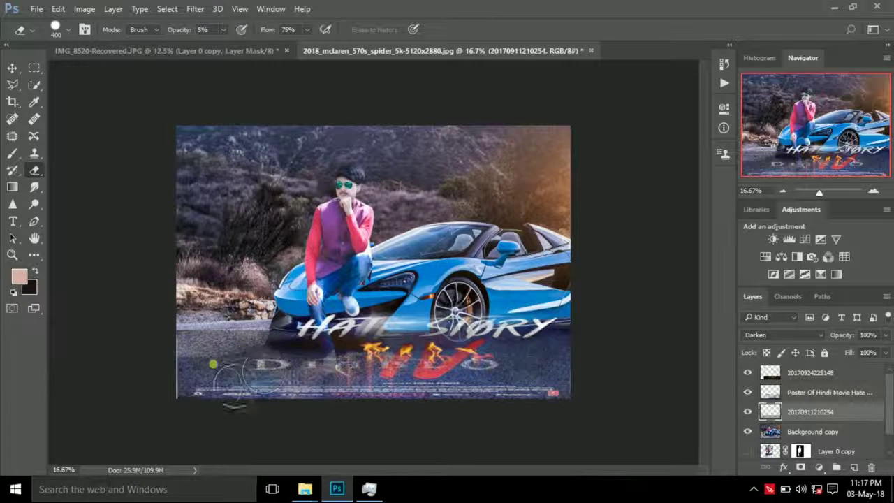
pyautogui.moveTo(295, 354); pyautogui.dragTo(442, 341)
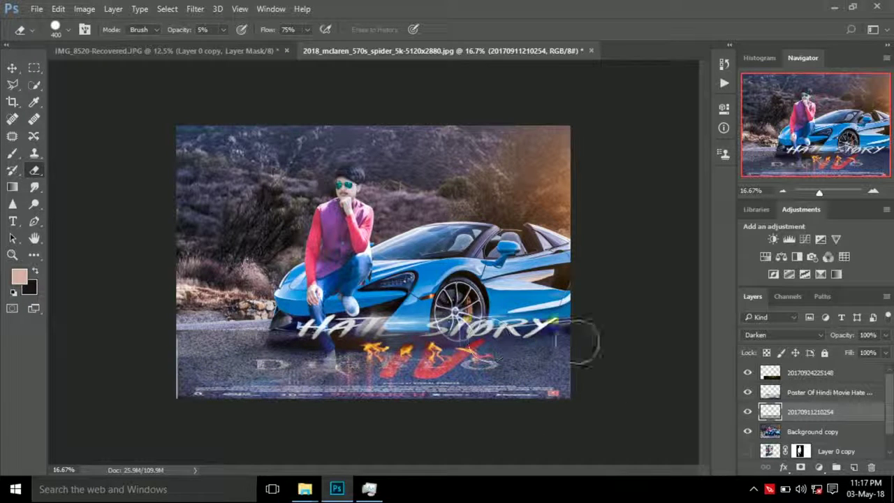
pyautogui.moveTo(538, 379); pyautogui.dragTo(216, 368)
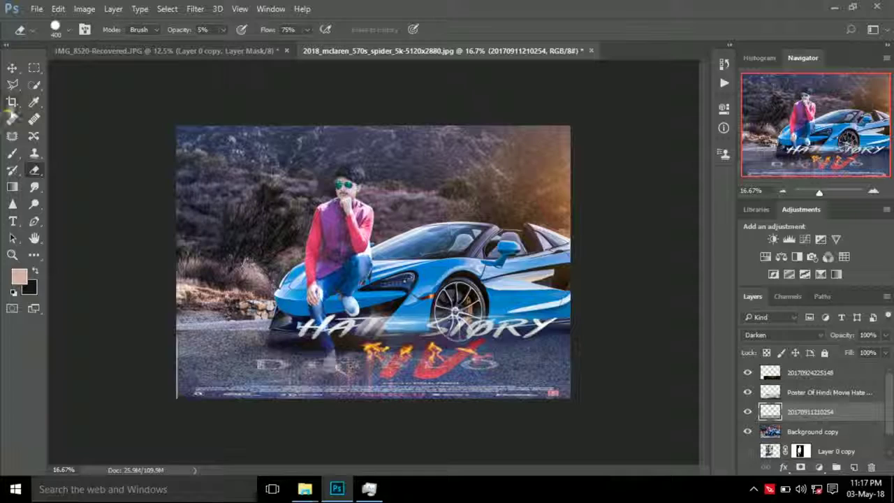
pyautogui.click(12, 101)
# - Crop off the uneven left strip, merge all visible layers, and open Camera Raw Filter
pyautogui.moveTo(178, 259); pyautogui.dragTo(217, 256)
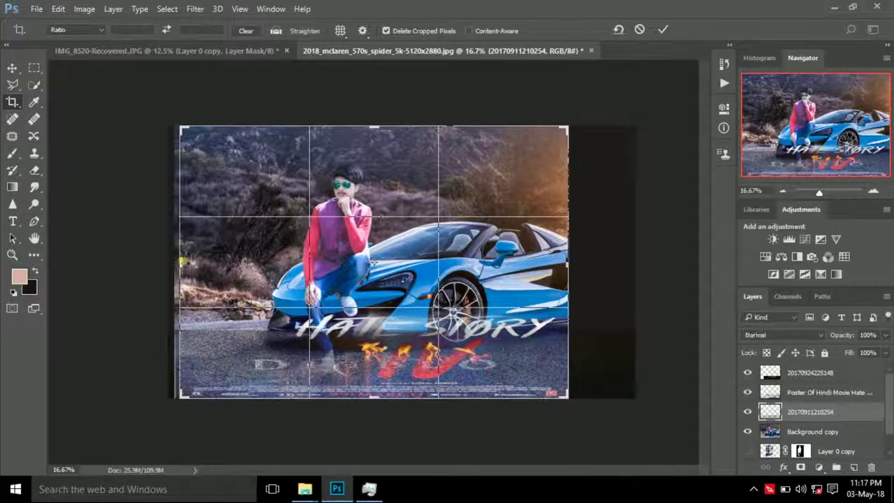
pyautogui.press('Return')
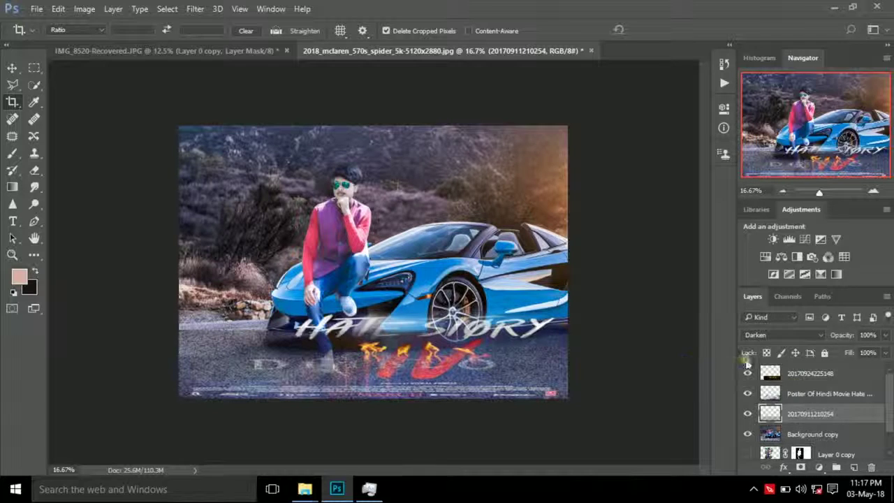
pyautogui.click(810, 373)
pyautogui.rightClick(810, 380)
pyautogui.click(590, 454)
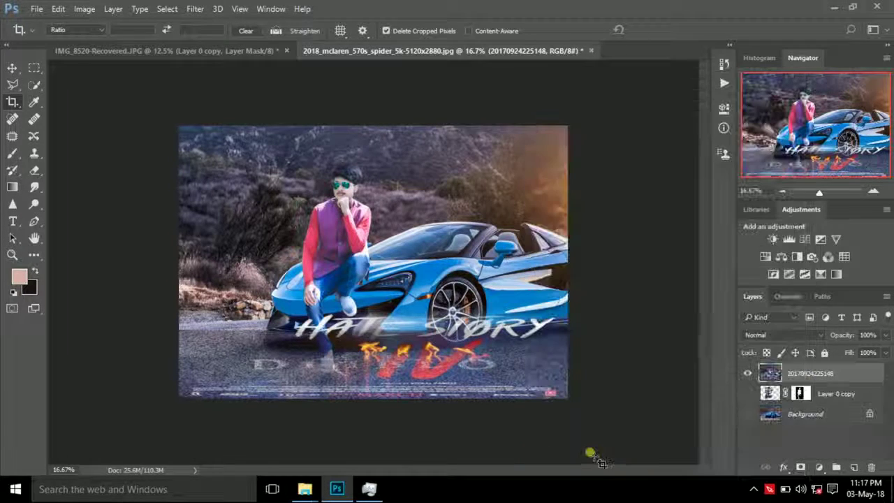
pyautogui.click(202, 10)
pyautogui.click(235, 76)
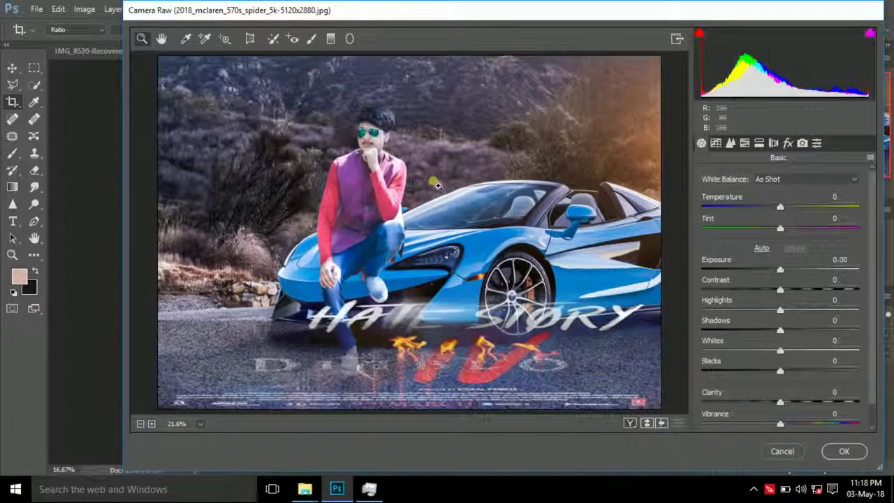
# - Reposition the graduated filter to extend it further down over the bottom of the poster
pyautogui.click(331, 39)
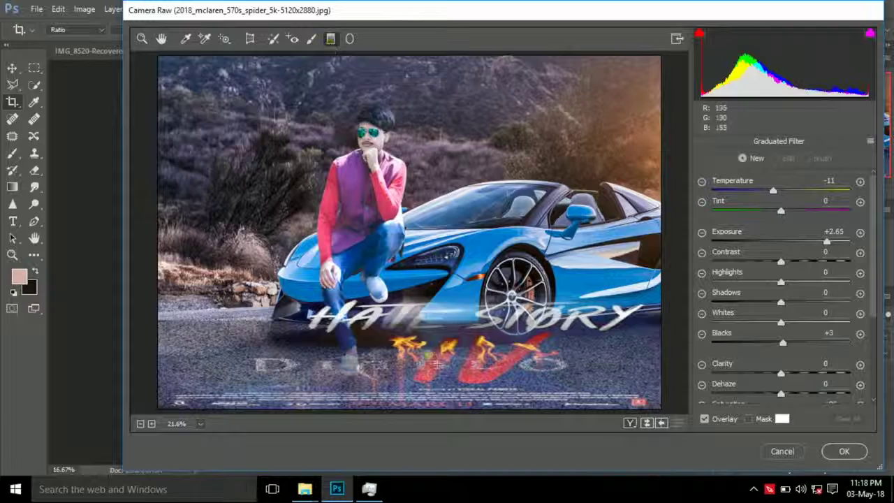
pyautogui.moveTo(407, 368); pyautogui.dragTo(406, 328)
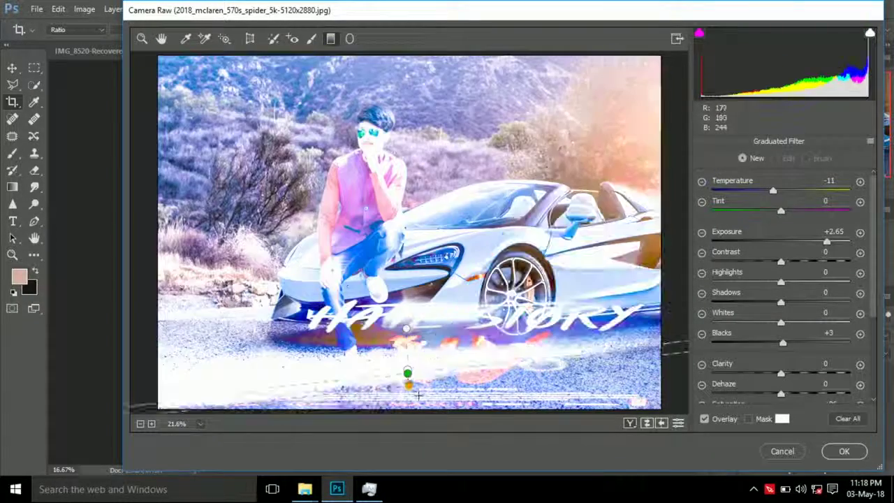
pyautogui.rightClick(407, 369)
pyautogui.click(419, 358)
pyautogui.moveTo(411, 376); pyautogui.dragTo(442, 409)
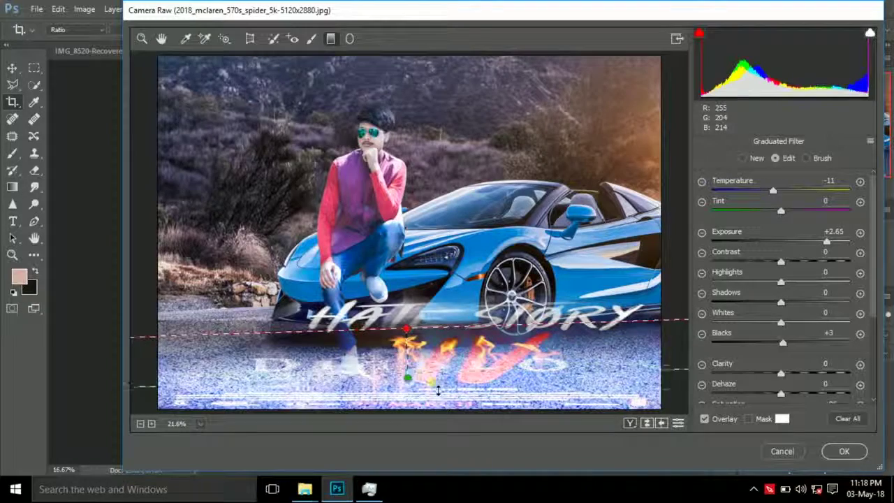
pyautogui.moveTo(411, 330); pyautogui.dragTo(405, 337)
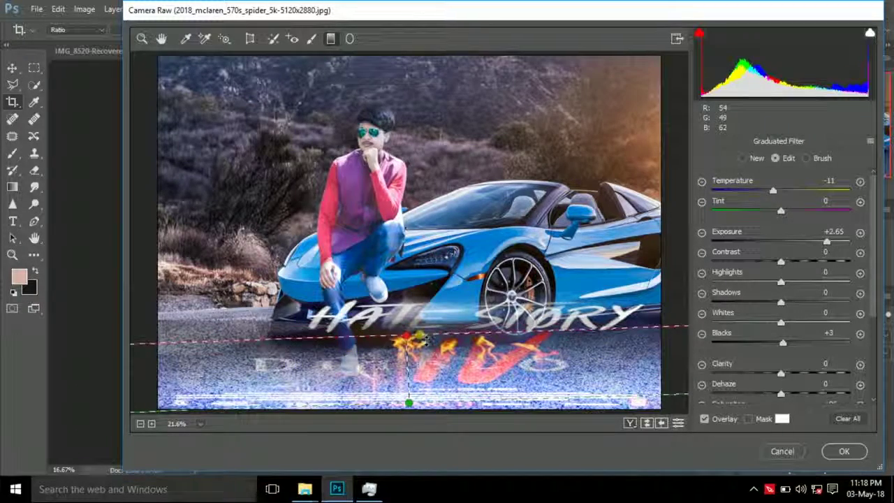
# - Lower the graduated filter's exposure and boost its saturation
pyautogui.scroll(-5, 809, 330)
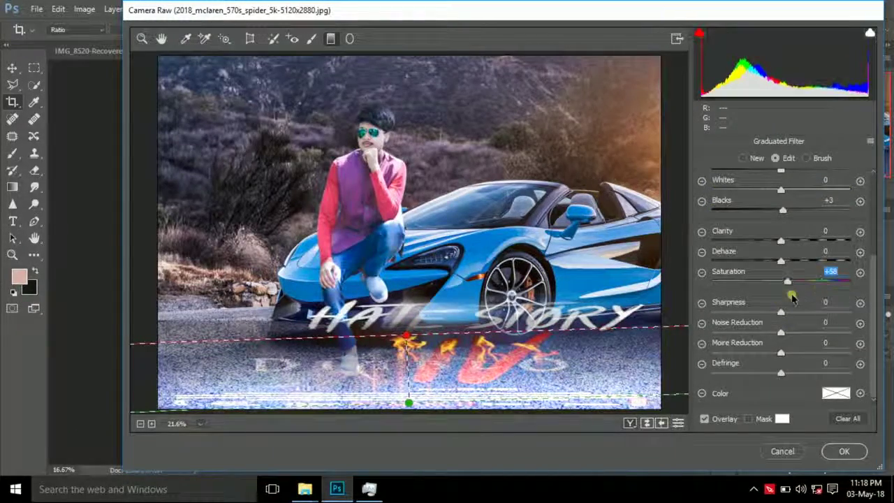
pyautogui.scroll(5, 788, 290)
pyautogui.moveTo(827, 241)
pyautogui.mouseDown()
pyautogui.moveTo(779, 243)
pyautogui.moveTo(752, 261)
pyautogui.moveTo(808, 261)
pyautogui.moveTo(740, 303)
pyautogui.moveTo(757, 323)
pyautogui.moveTo(748, 345)
pyautogui.moveTo(803, 348)
pyautogui.mouseUp()
pyautogui.scroll(-1, 775, 196)
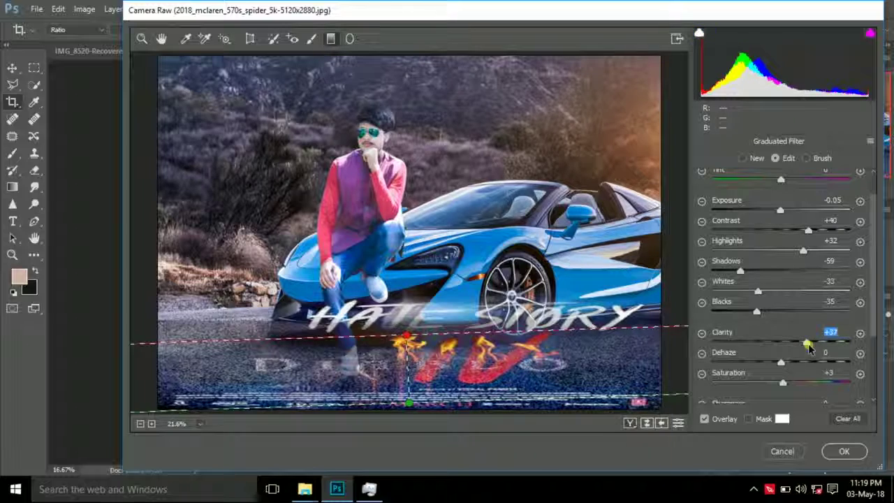
pyautogui.moveTo(783, 382); pyautogui.dragTo(815, 382)
# - Delete the extra diagonal graduated filter on the right side
pyautogui.moveTo(539, 339); pyautogui.dragTo(555, 350)
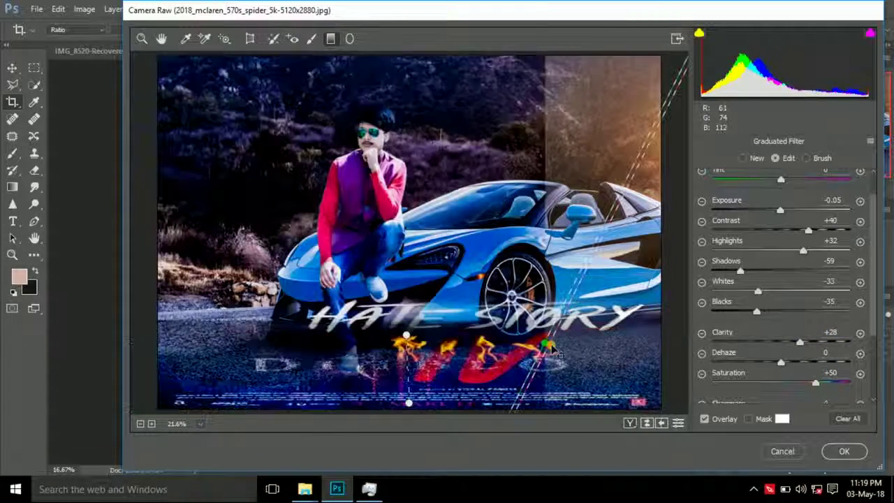
pyautogui.rightClick(552, 347)
pyautogui.click(586, 332)
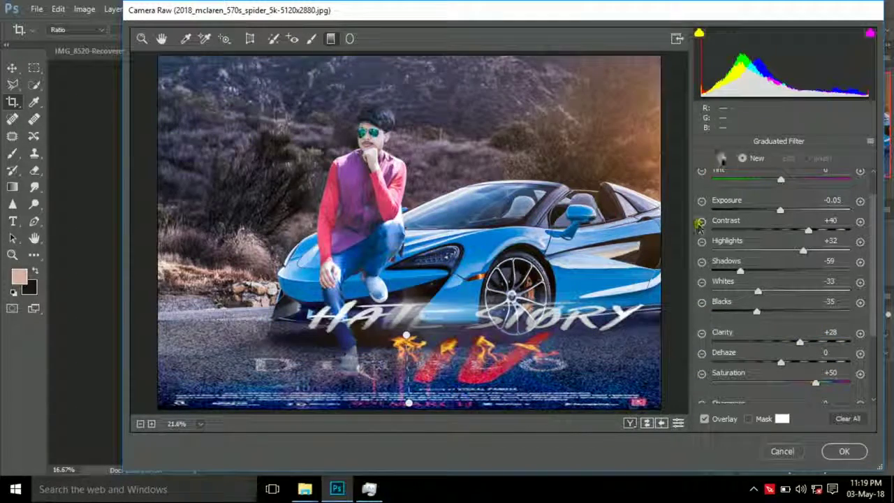
# - Set Basic Temperature -12, Exposure +0.40 and Contrast +26, adjusting highlights and blacks
pyautogui.press('z')
pyautogui.moveTo(777, 206); pyautogui.dragTo(770, 206)
pyautogui.moveTo(777, 269)
pyautogui.mouseDown()
pyautogui.moveTo(803, 289)
pyautogui.moveTo(787, 309)
pyautogui.mouseUp()
pyautogui.moveTo(779, 370)
pyautogui.mouseDown()
pyautogui.moveTo(764, 370)
pyautogui.moveTo(764, 350)
pyautogui.moveTo(801, 329)
pyautogui.moveTo(789, 334)
pyautogui.mouseUp()
pyautogui.scroll(-1, 785, 363)
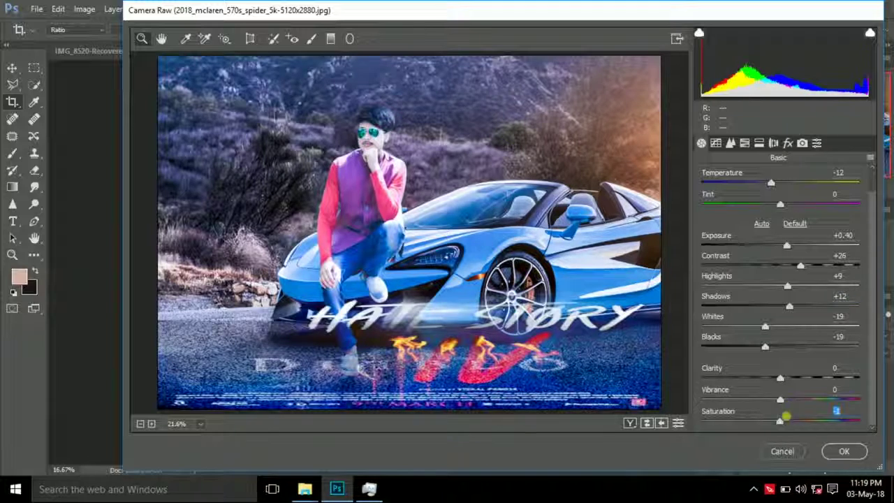
# - Shift HSL hues: reds toward orange, purples toward magenta, blues slightly toward purple
pyautogui.click(759, 143)
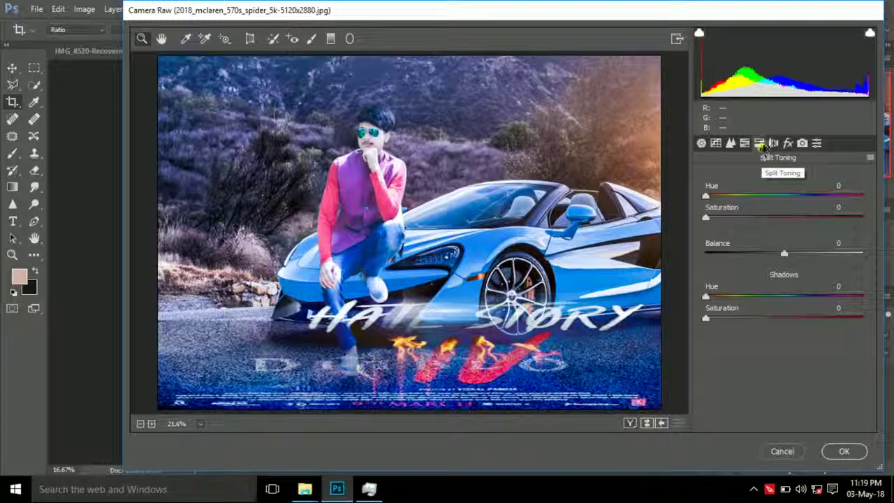
pyautogui.click(744, 143)
pyautogui.click(716, 198)
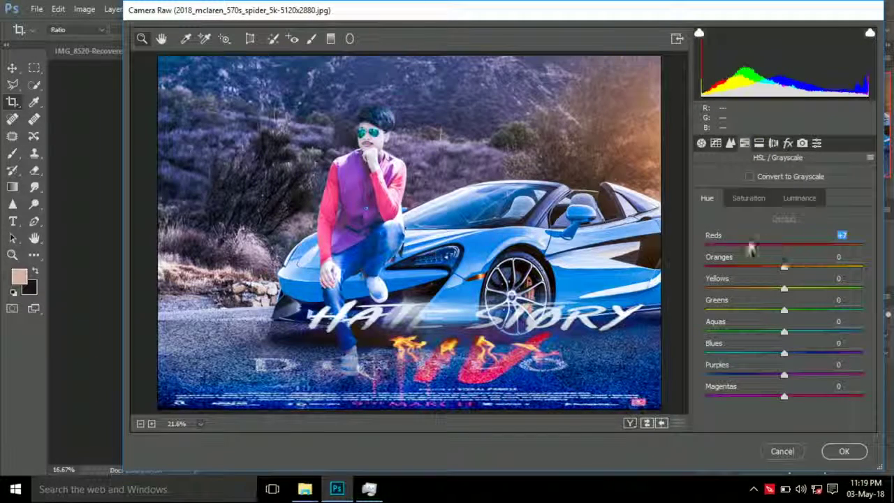
pyautogui.moveTo(750, 249); pyautogui.dragTo(860, 246)
pyautogui.moveTo(836, 277); pyautogui.dragTo(842, 269)
pyautogui.moveTo(785, 375); pyautogui.dragTo(841, 375)
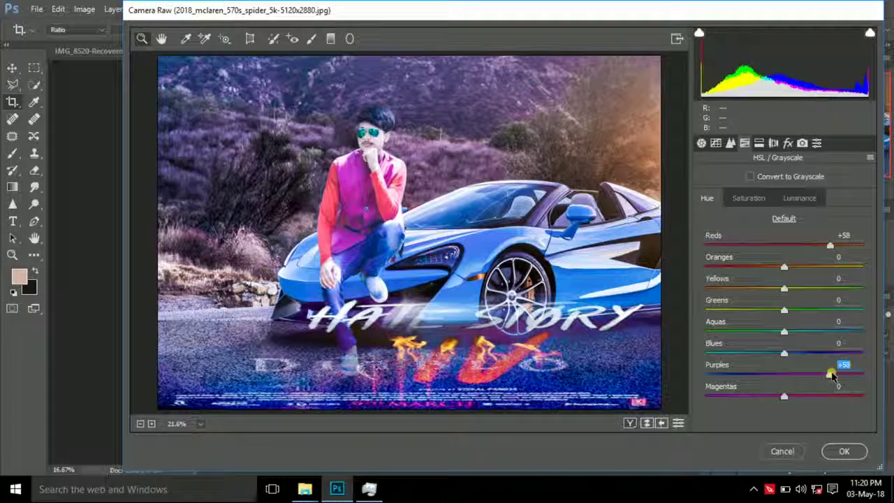
pyautogui.moveTo(841, 375)
pyautogui.mouseDown()
pyautogui.moveTo(819, 375)
pyautogui.moveTo(805, 397)
pyautogui.mouseUp()
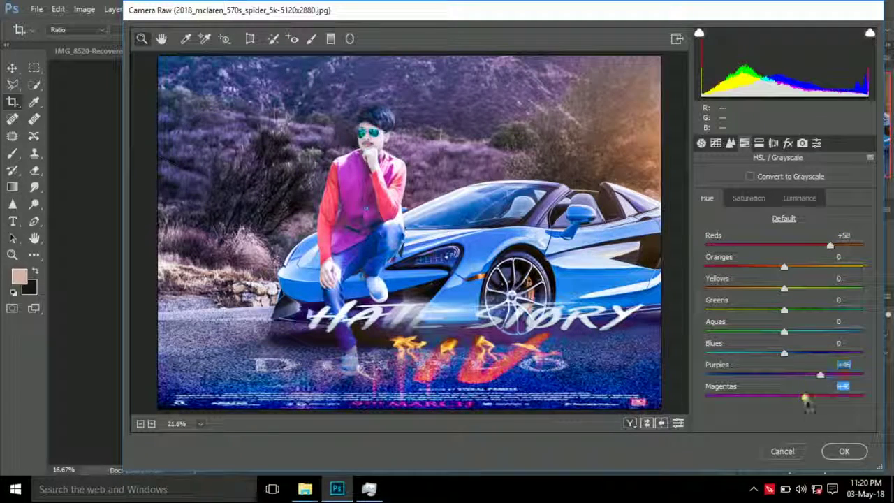
pyautogui.moveTo(784, 354); pyautogui.dragTo(789, 356)
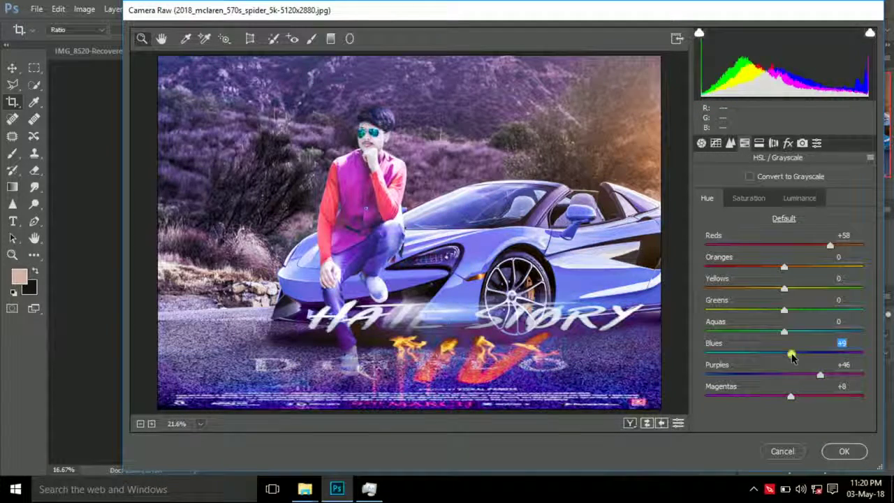
# - Raise HSL saturation for reds to +65, oranges, and blues to +18
pyautogui.click(749, 198)
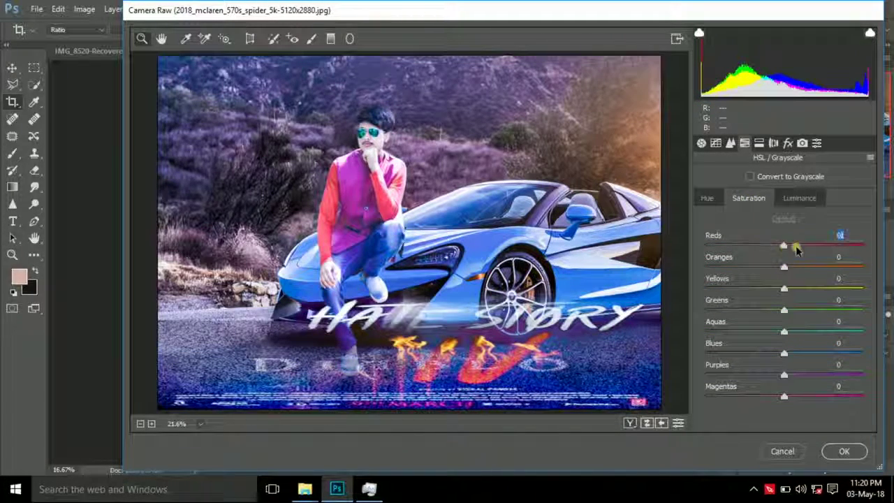
pyautogui.moveTo(800, 250); pyautogui.dragTo(835, 249)
pyautogui.moveTo(784, 268); pyautogui.dragTo(827, 268)
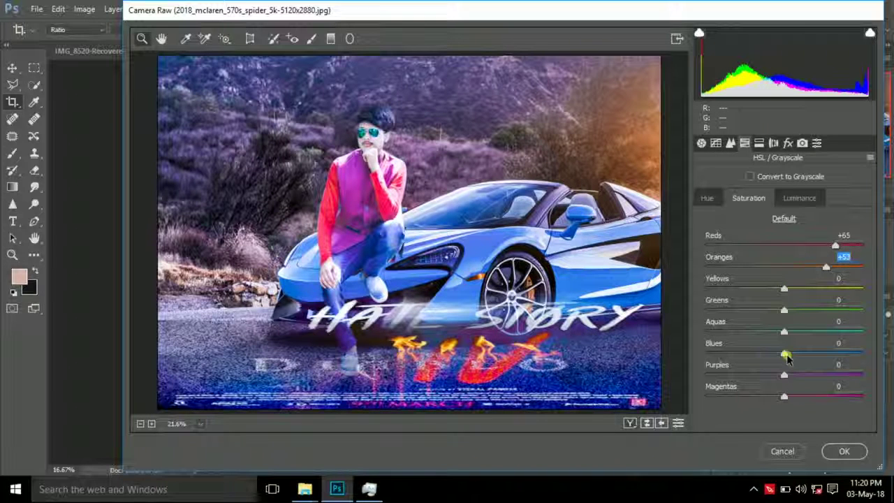
pyautogui.moveTo(785, 354)
pyautogui.mouseDown()
pyautogui.moveTo(799, 355)
pyautogui.moveTo(814, 375)
pyautogui.mouseUp()
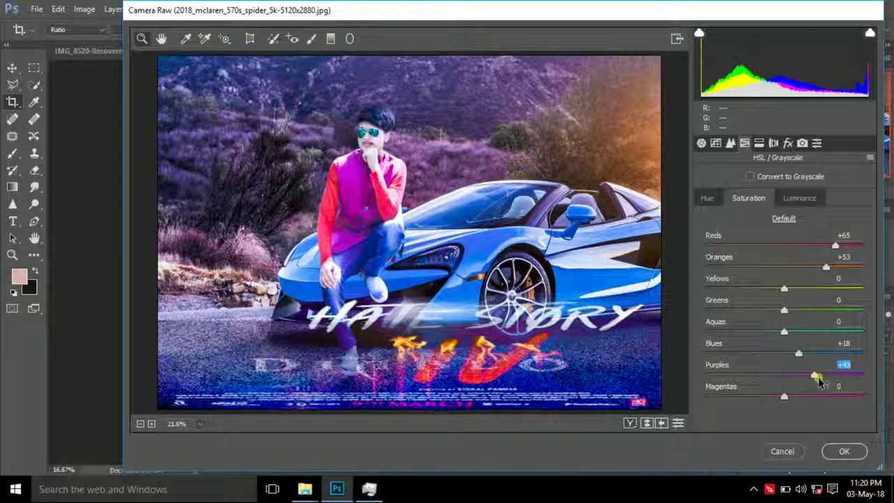
# - Adjust HSL luminance: darken reds, oranges at 0, blues +18, purples and magentas slightly brighter
pyautogui.click(799, 198)
pyautogui.moveTo(784, 245); pyautogui.dragTo(766, 259)
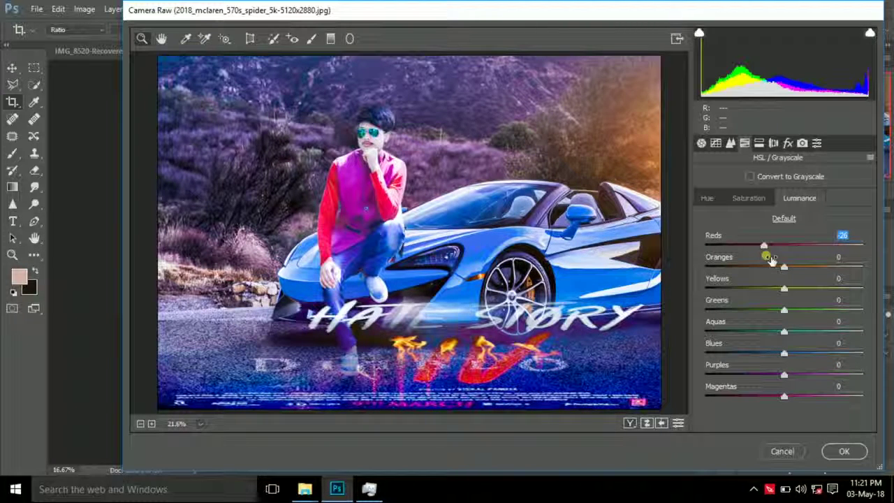
pyautogui.moveTo(797, 271); pyautogui.dragTo(784, 268)
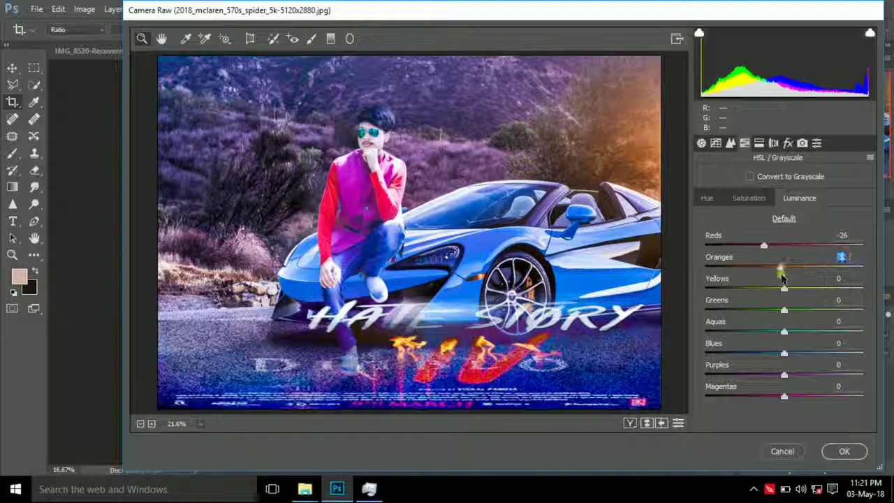
pyautogui.moveTo(783, 353)
pyautogui.mouseDown()
pyautogui.moveTo(799, 356)
pyautogui.moveTo(807, 375)
pyautogui.mouseUp()
pyautogui.moveTo(810, 376); pyautogui.dragTo(789, 396)
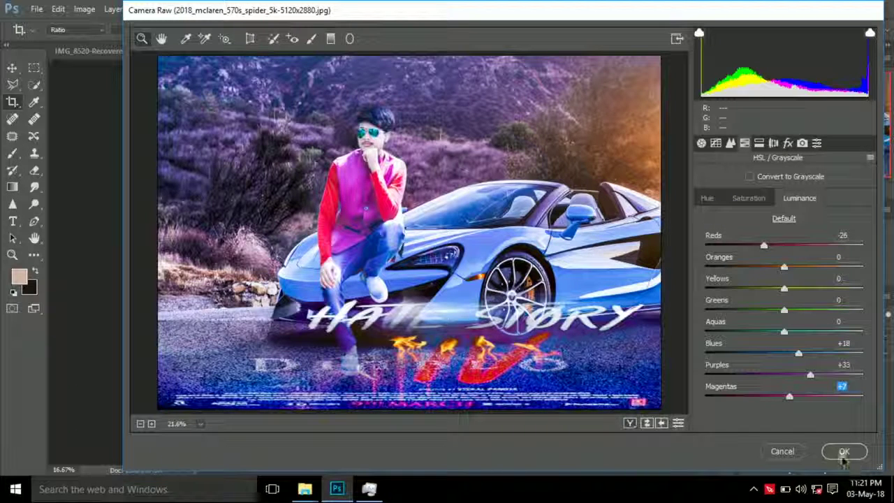
# - Darken the corners with Lens Corrections vignetting and apply the Camera Raw grade
pyautogui.click(773, 142)
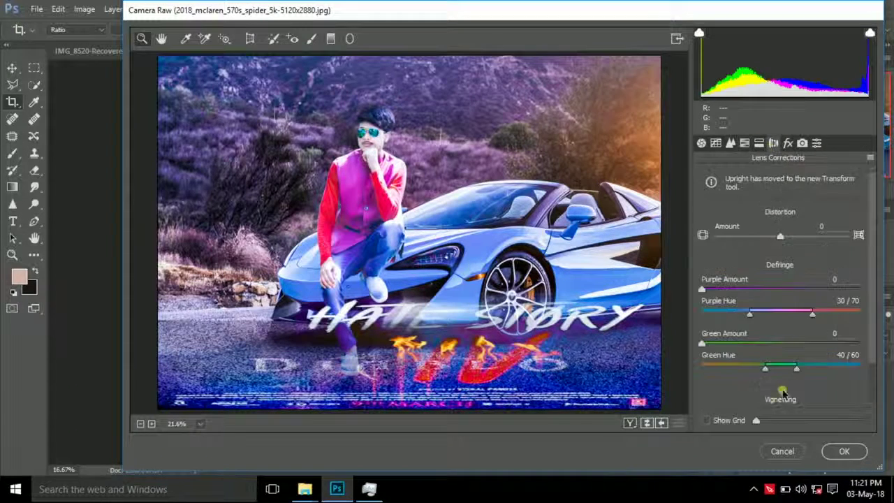
pyautogui.scroll(-3, 780, 336)
pyautogui.moveTo(780, 377)
pyautogui.mouseDown()
pyautogui.moveTo(739, 377)
pyautogui.moveTo(706, 396)
pyautogui.mouseUp()
pyautogui.click(842, 450)
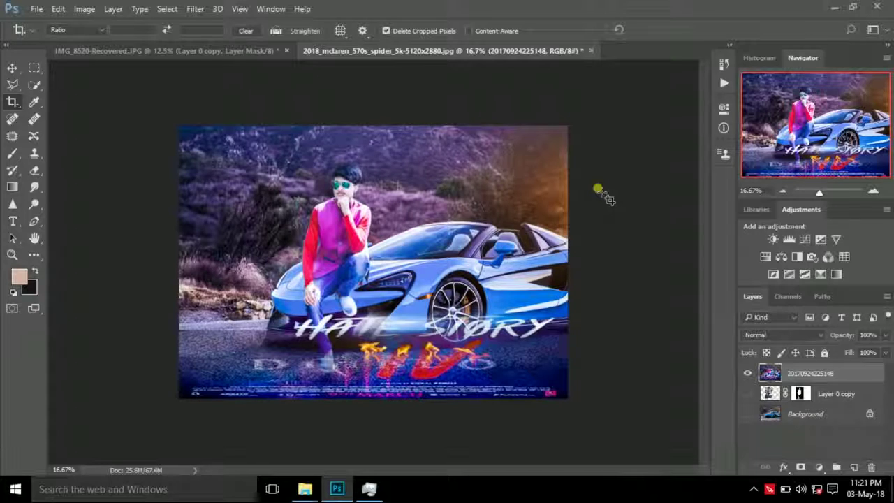
pyautogui.click(195, 9)
# - Reopen Camera Raw and set Post Crop Vignetting Amount -33 with Feather 63
pyautogui.press('Escape')
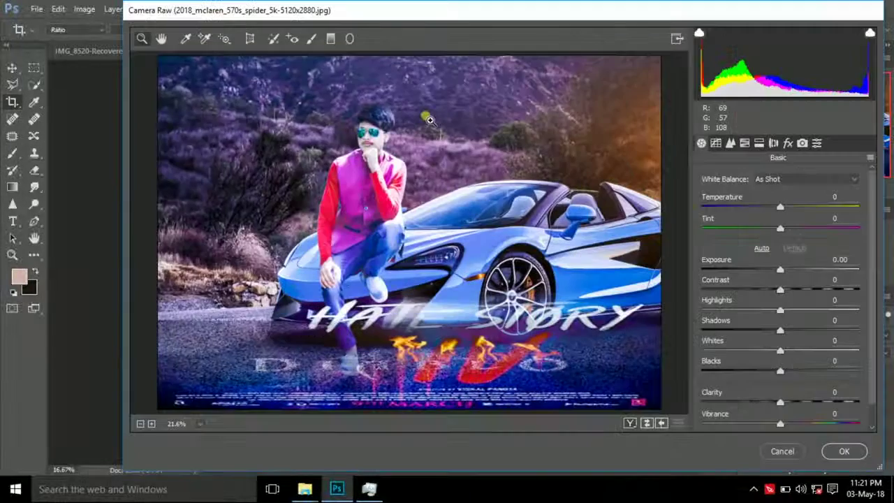
pyautogui.click(773, 142)
pyautogui.click(787, 143)
pyautogui.moveTo(780, 358)
pyautogui.mouseDown()
pyautogui.moveTo(758, 359)
pyautogui.moveTo(776, 381)
pyautogui.moveTo(755, 405)
pyautogui.moveTo(800, 423)
pyautogui.mouseUp()
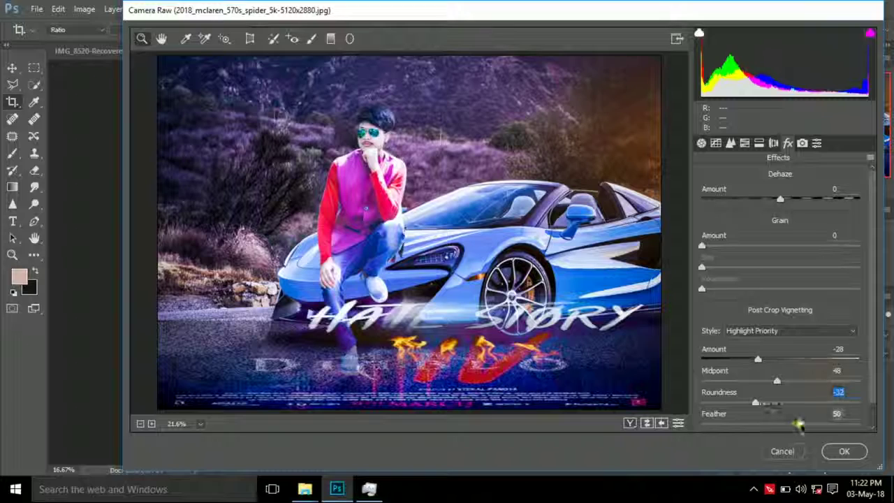
pyautogui.scroll(-1, 798, 424)
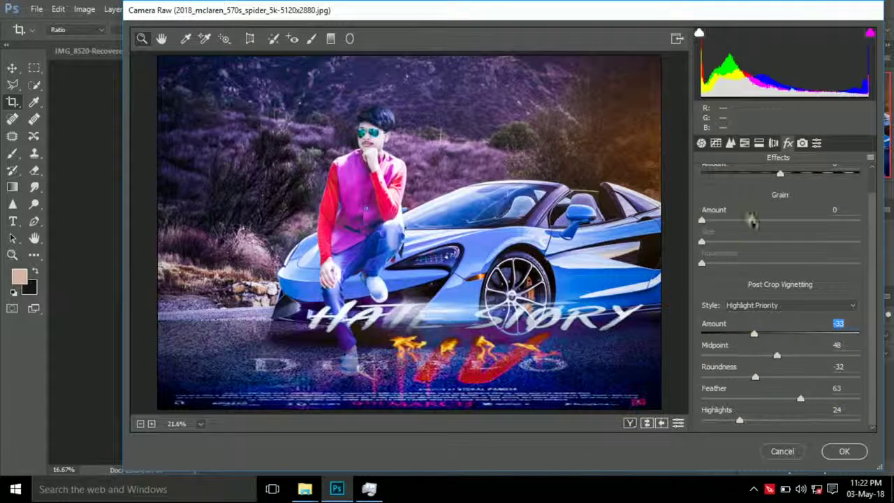
# - Set noise reduction Luminance 54 and Color 53, then apply the second Camera Raw pass
pyautogui.click(744, 142)
pyautogui.click(729, 143)
pyautogui.moveTo(702, 262); pyautogui.dragTo(786, 262)
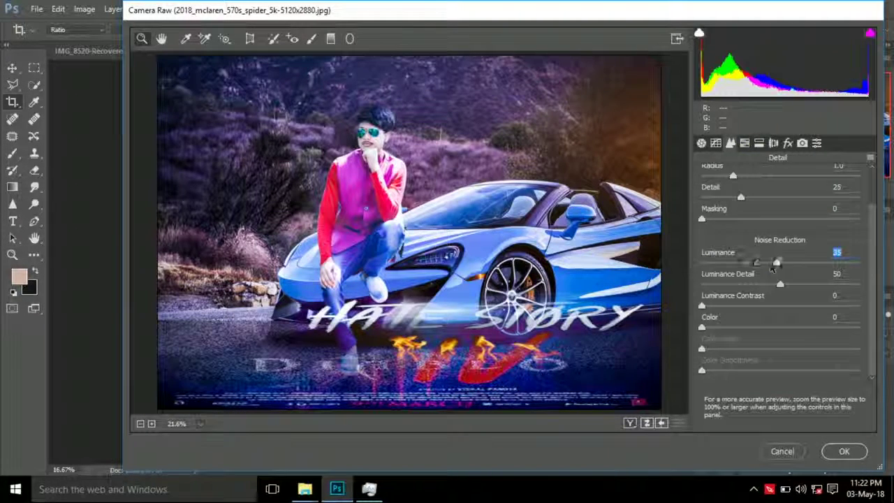
pyautogui.click(784, 326)
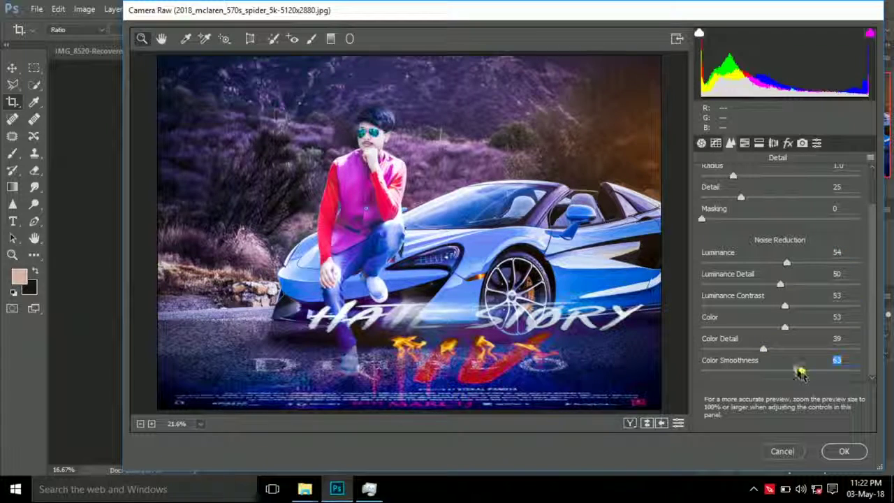
pyautogui.click(842, 451)
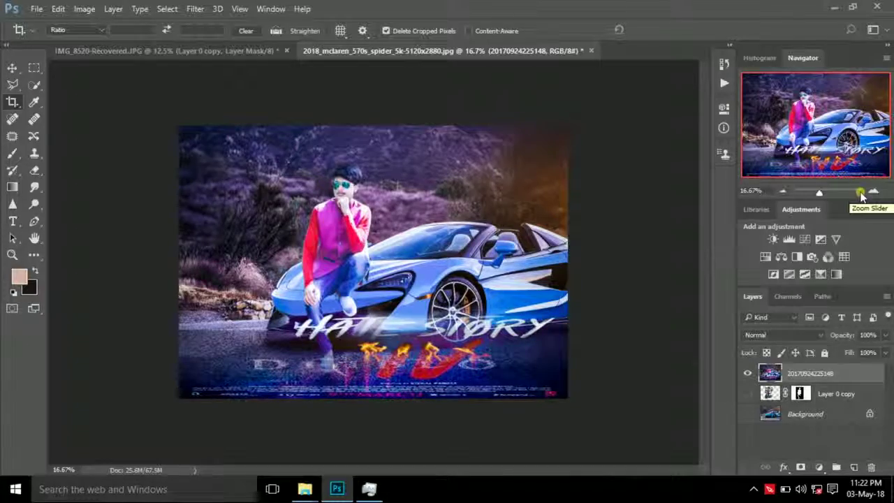
pyautogui.click(873, 190)
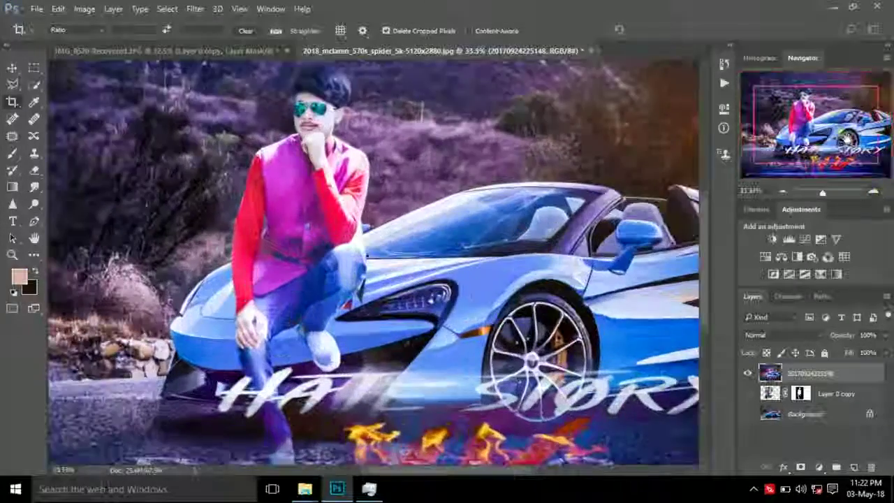
pyautogui.click(873, 191)
pyautogui.click(782, 191)
pyautogui.click(782, 191)
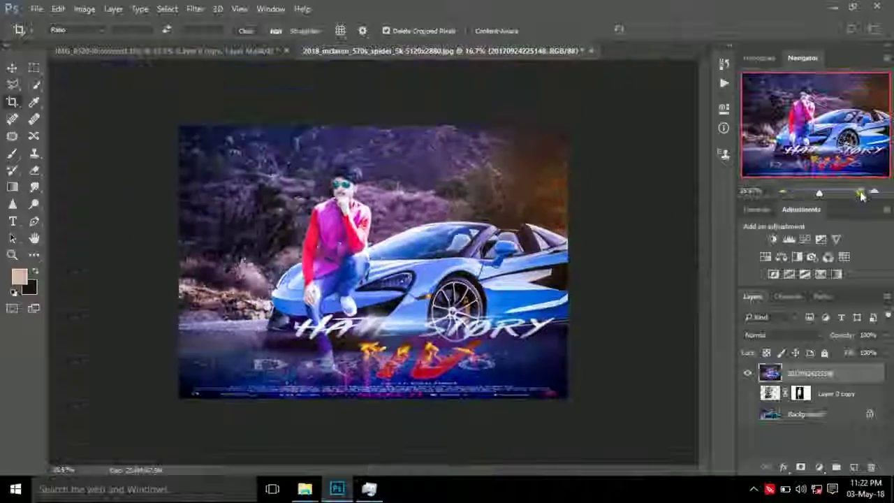
pyautogui.click(873, 191)
pyautogui.click(782, 190)
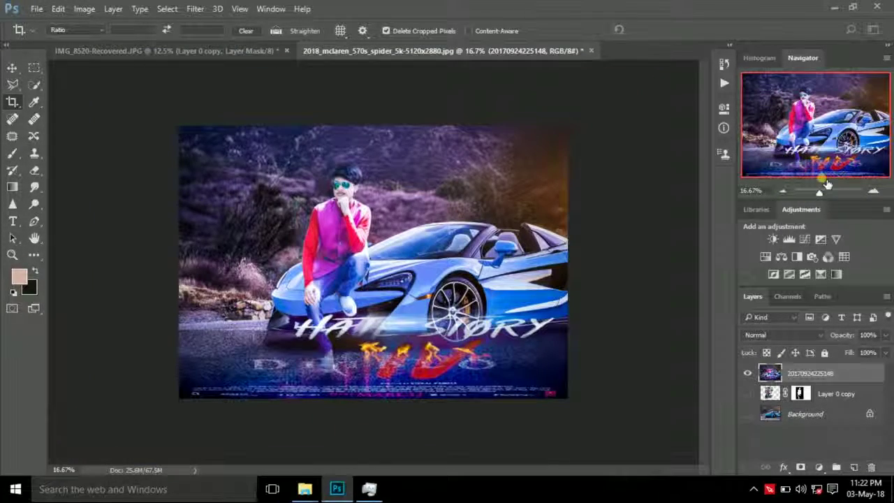